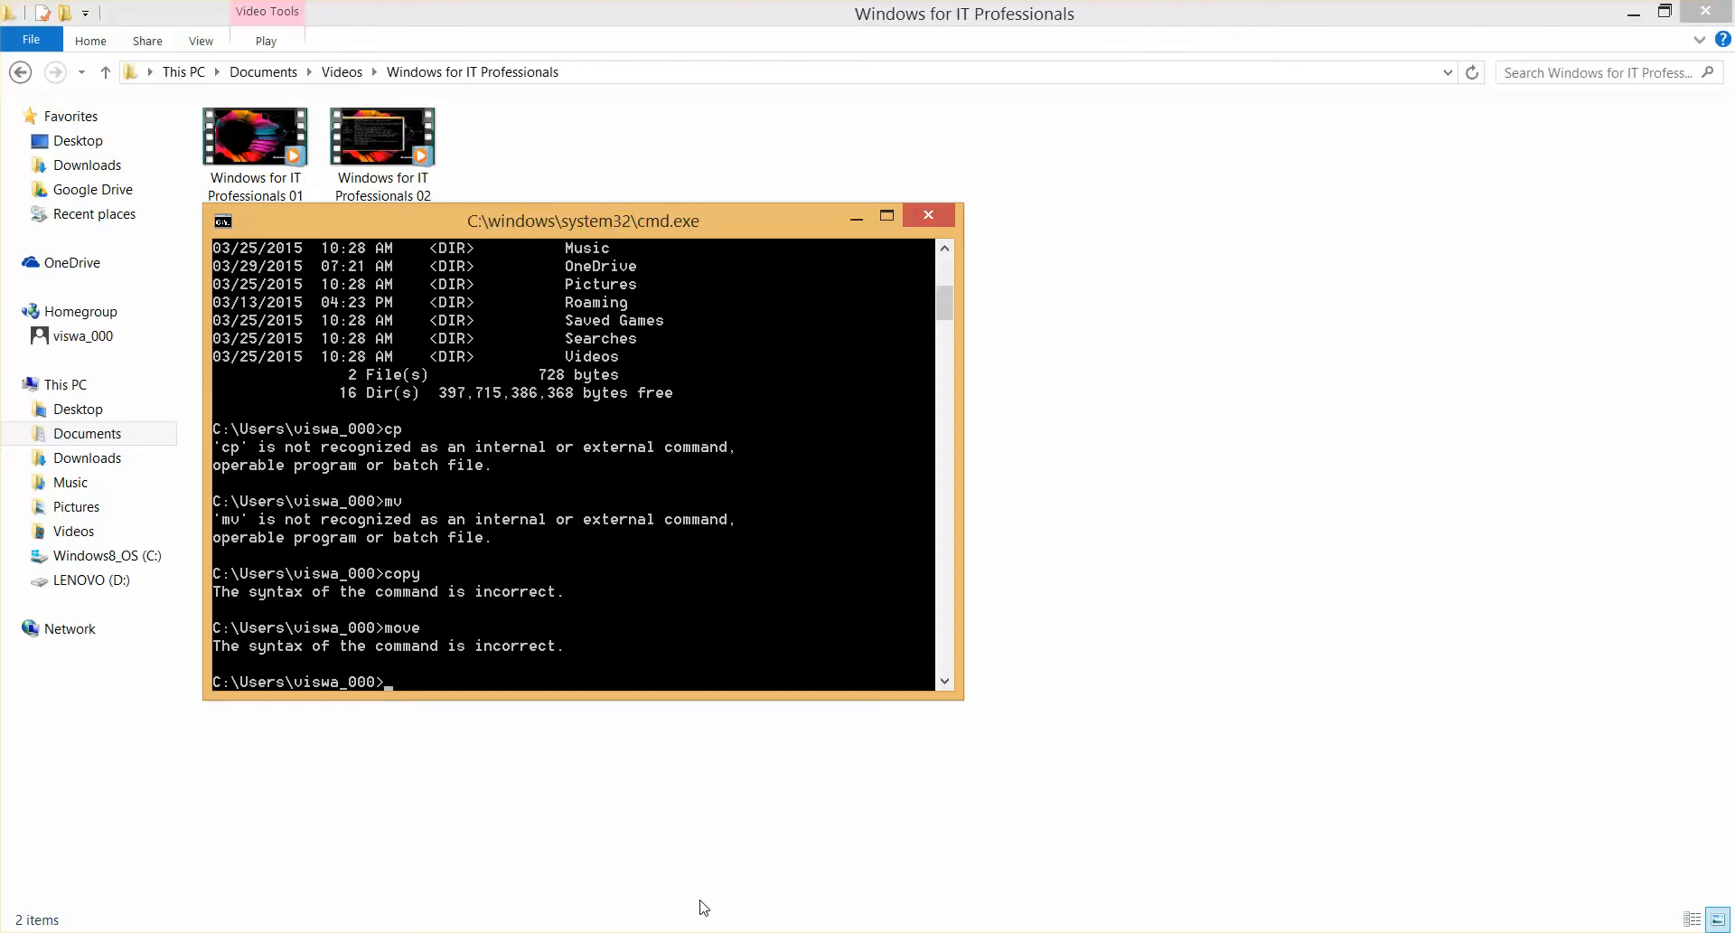
Switch to the Firefox window and open the Google home page
mouse_move(614, 932)
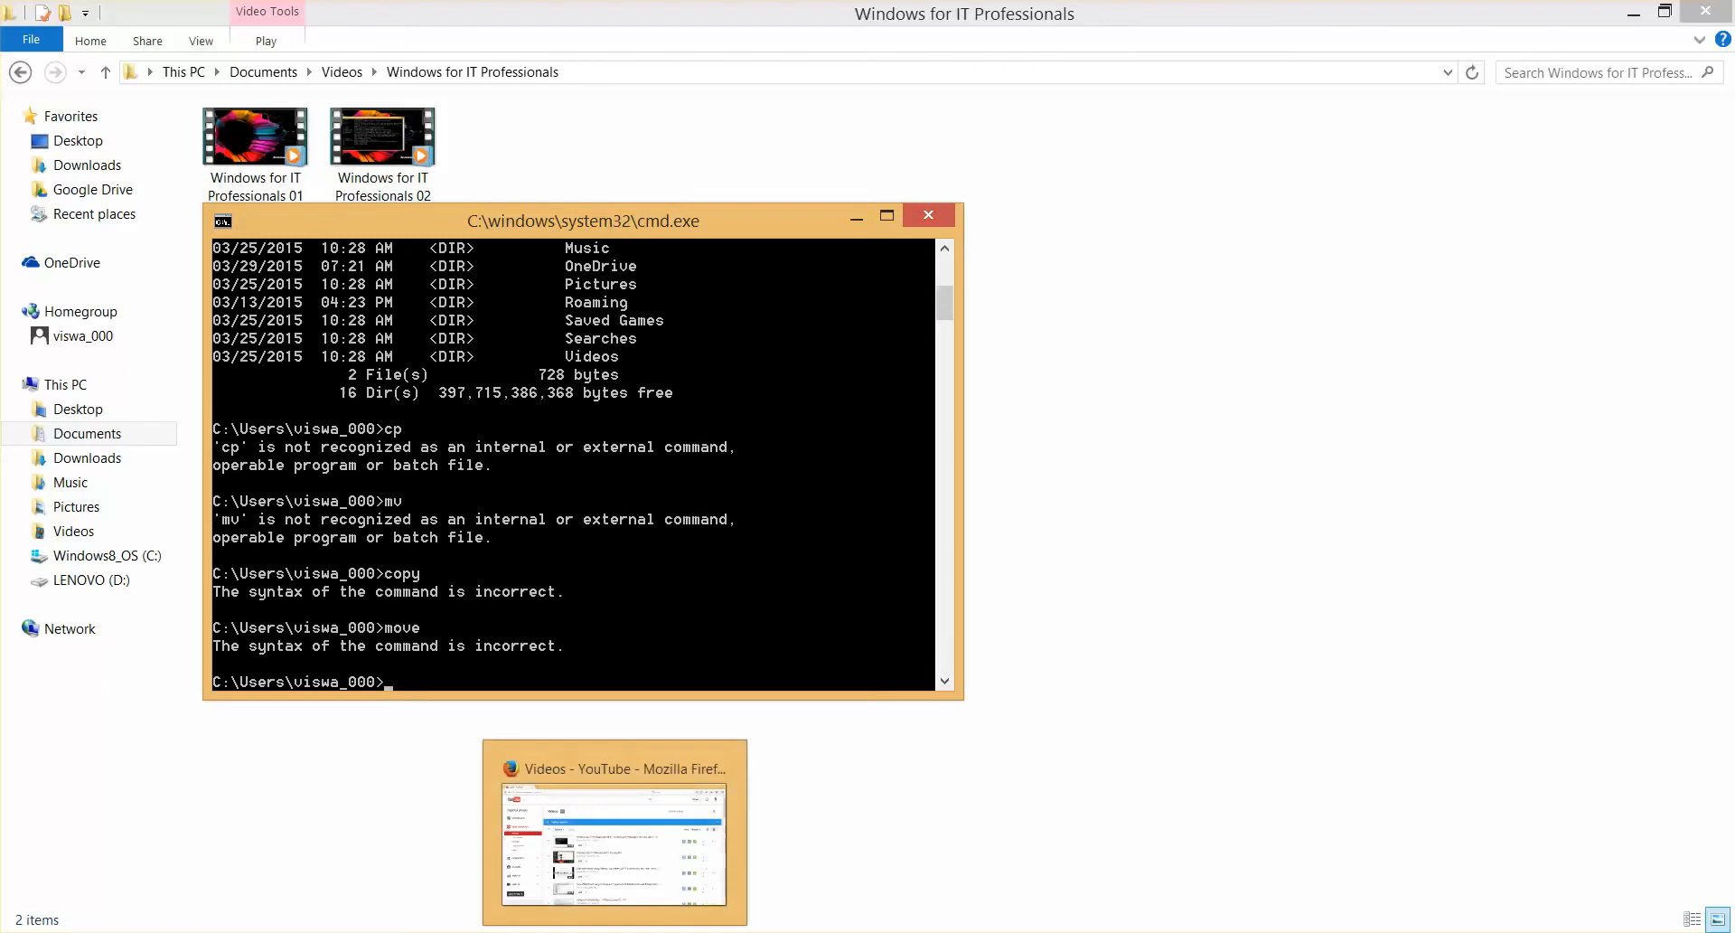
left_click(615, 932)
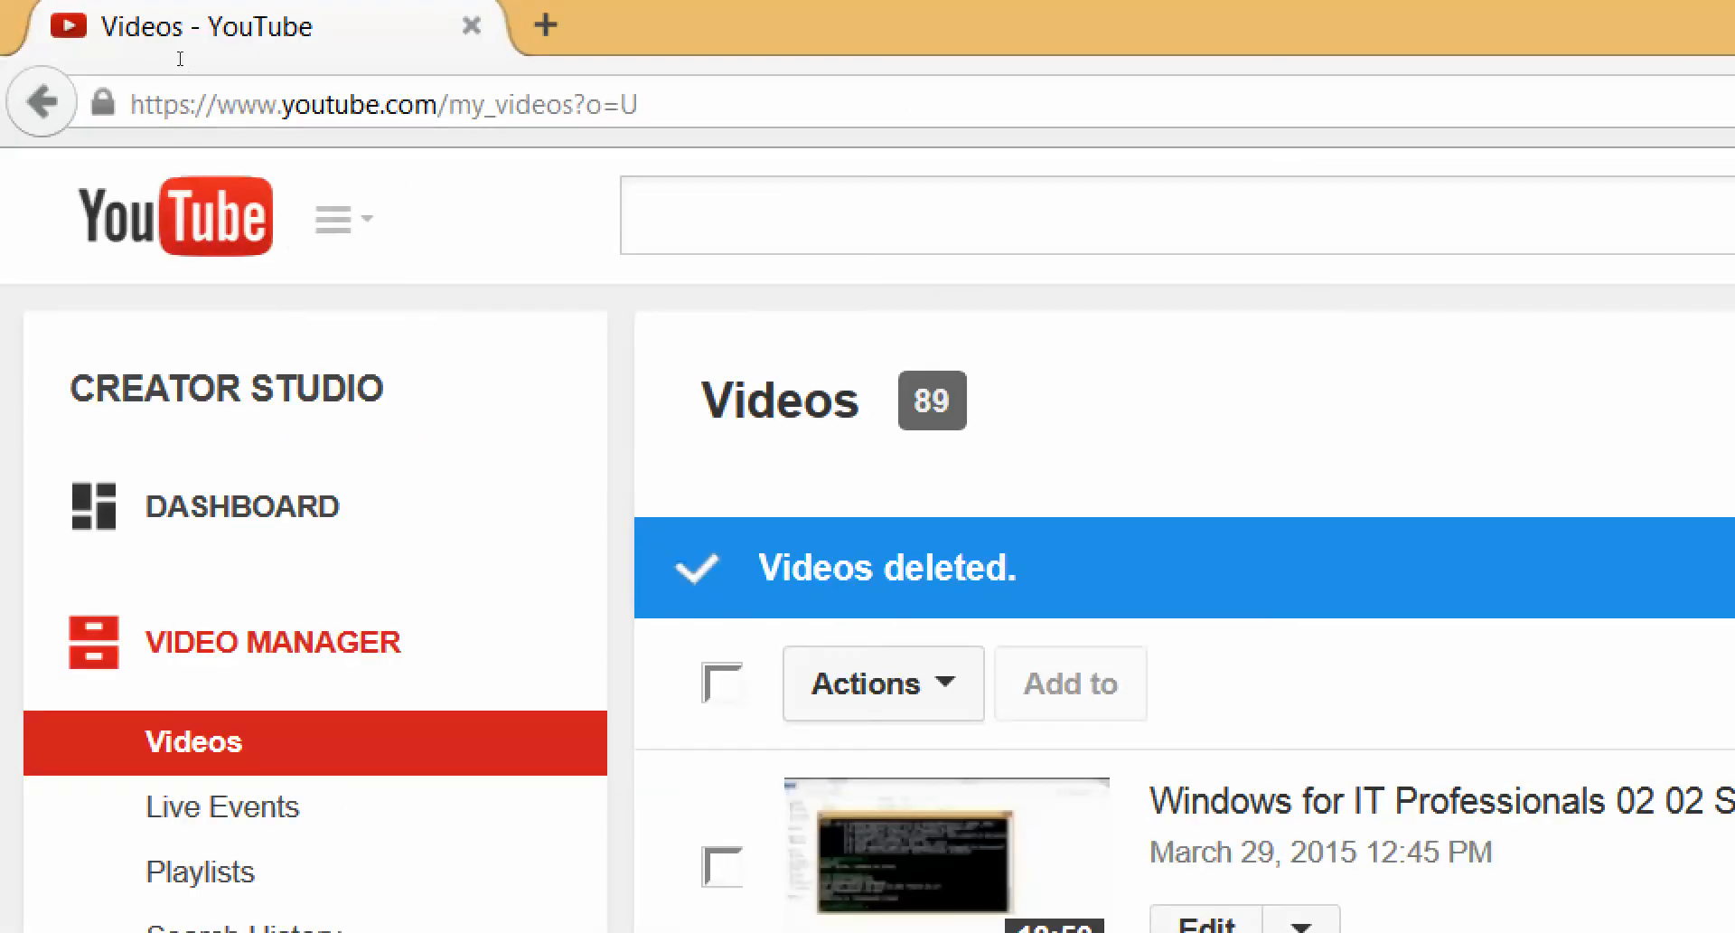
left_click(180, 90)
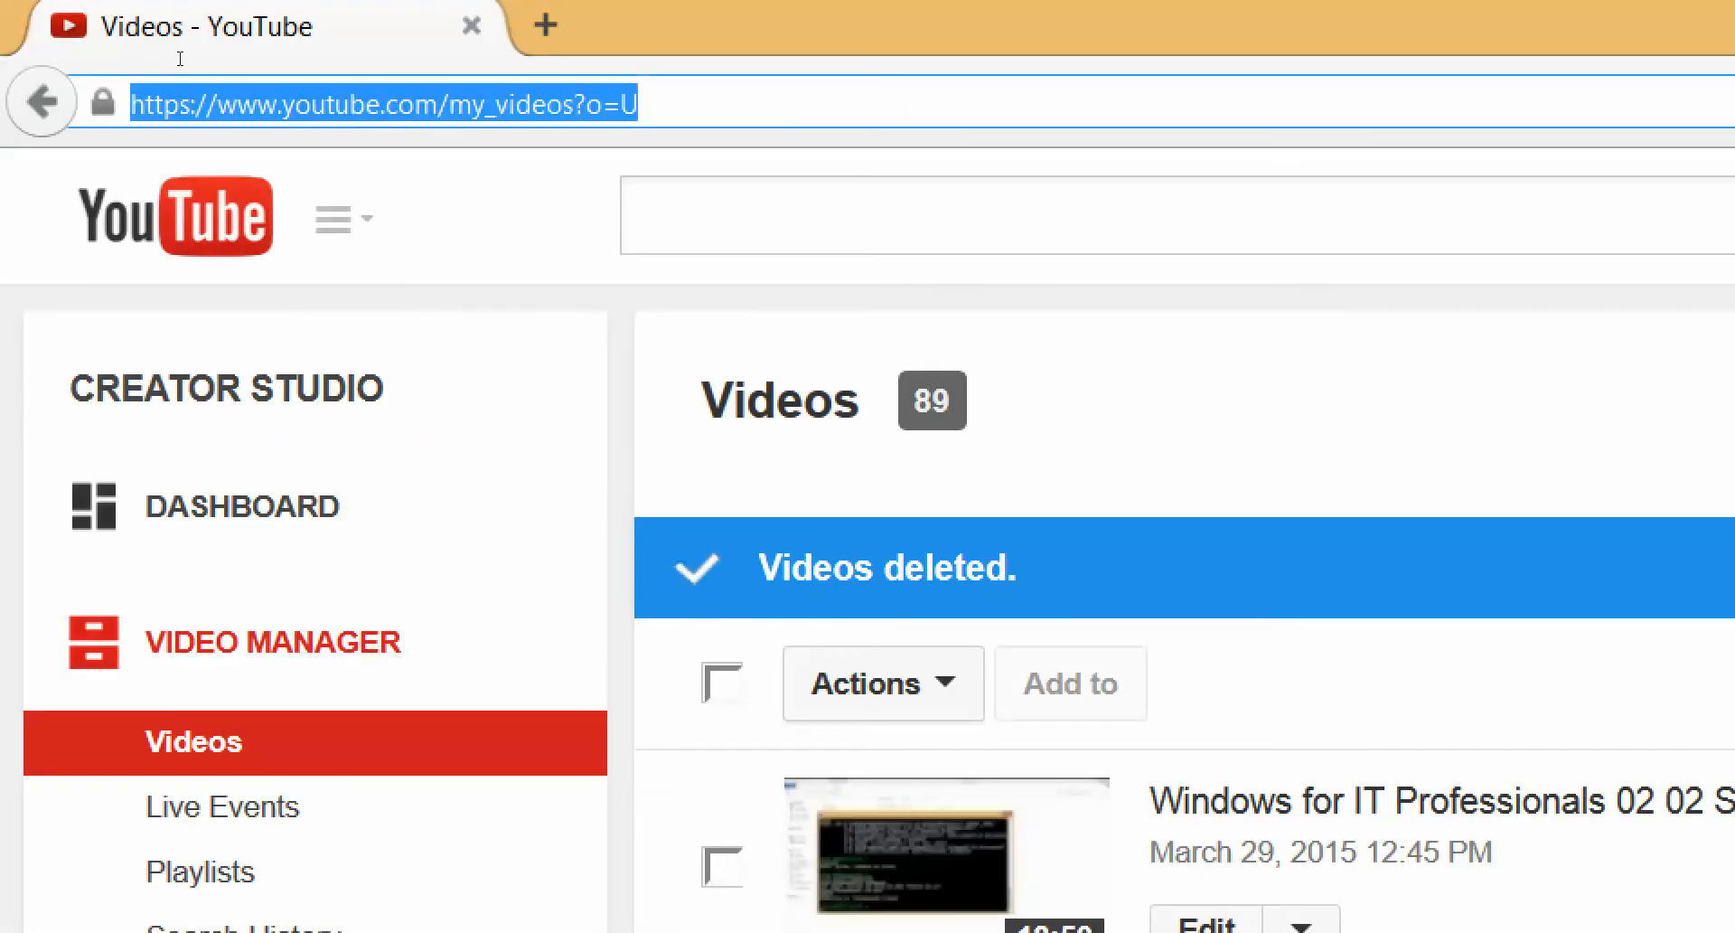
type("google.com")
key("Return")
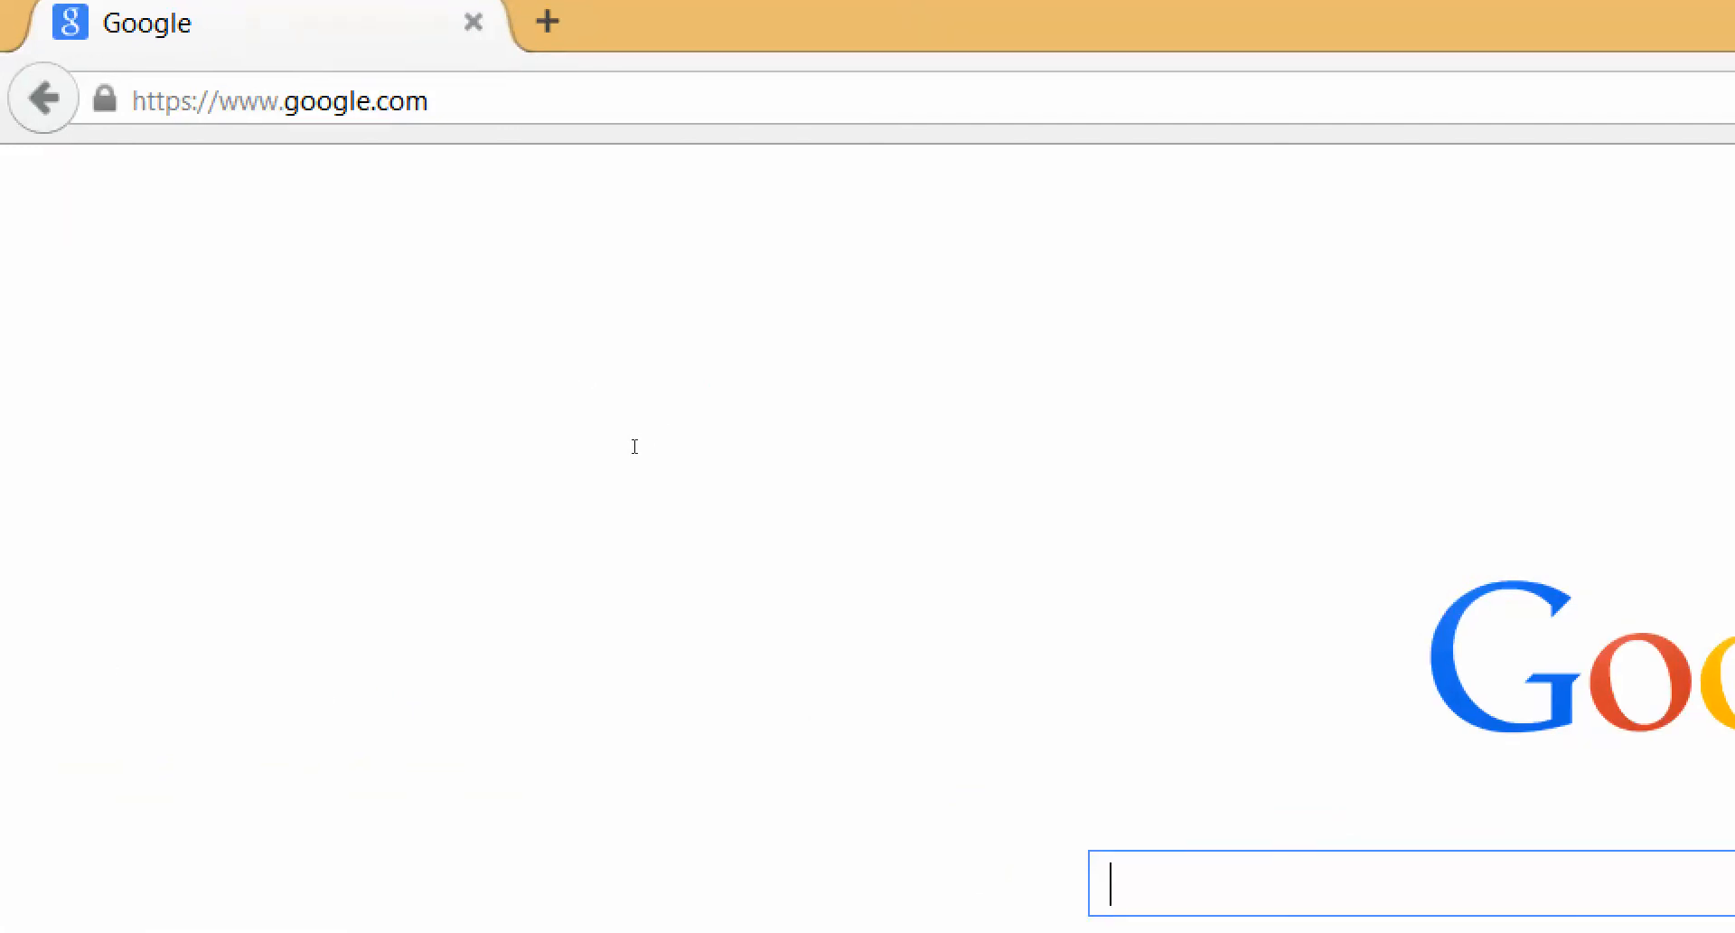
Search Google for cygwin and open the cygwin.com home page
type("cygw")
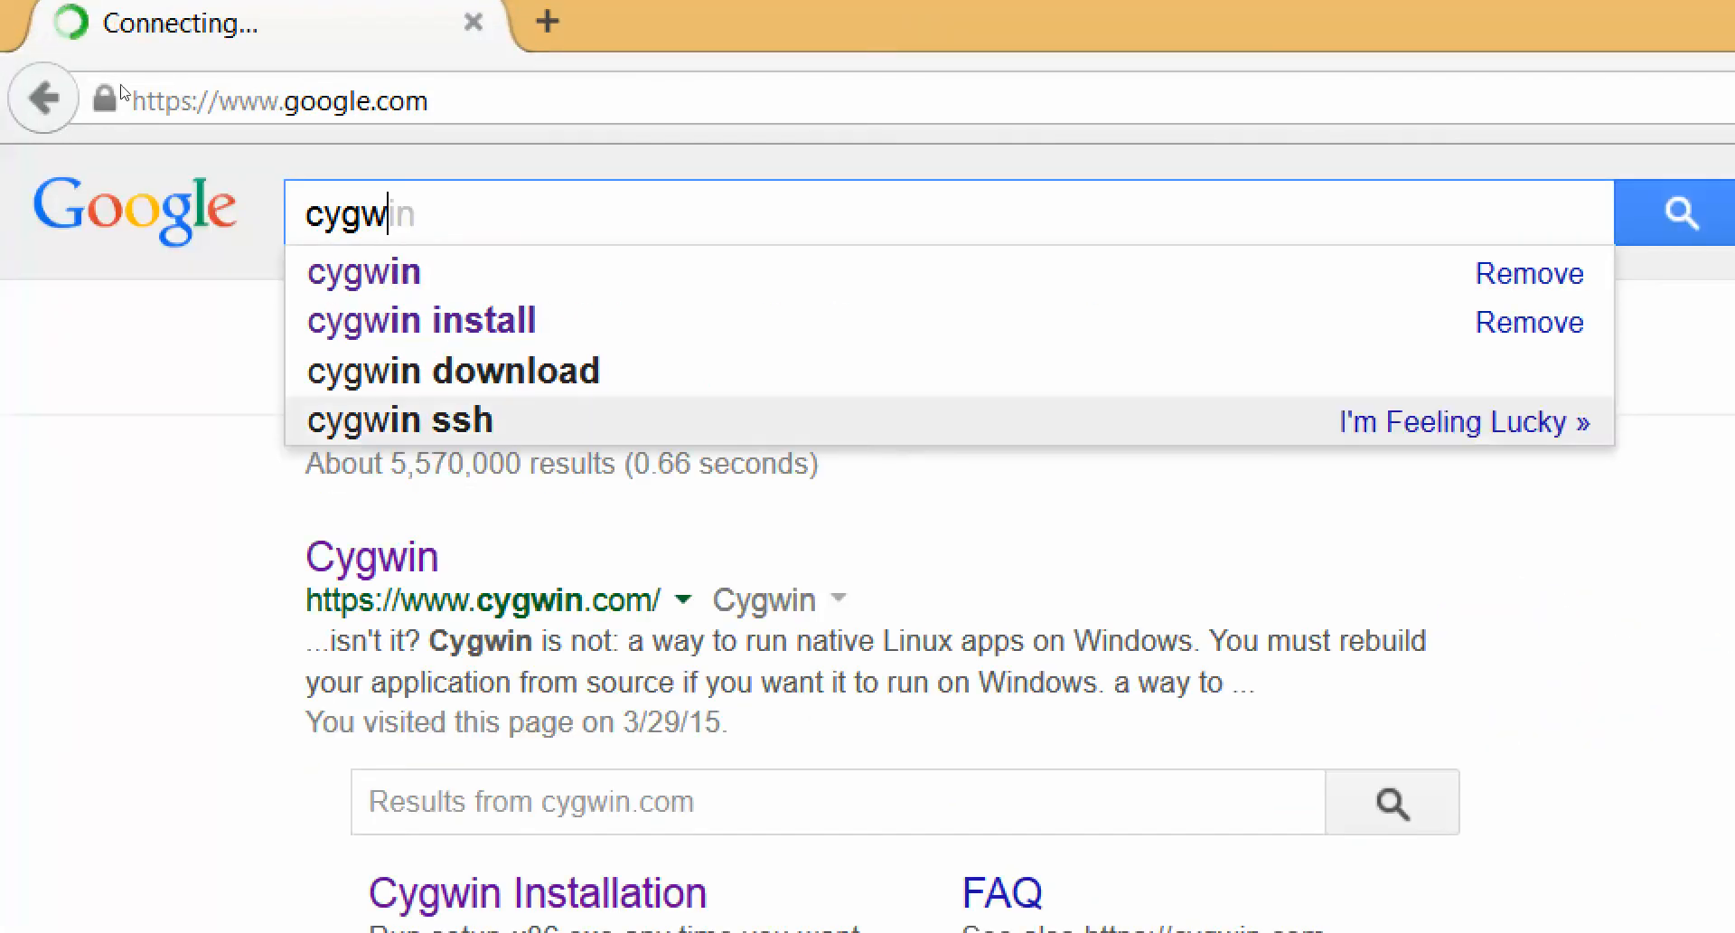
key("Down")
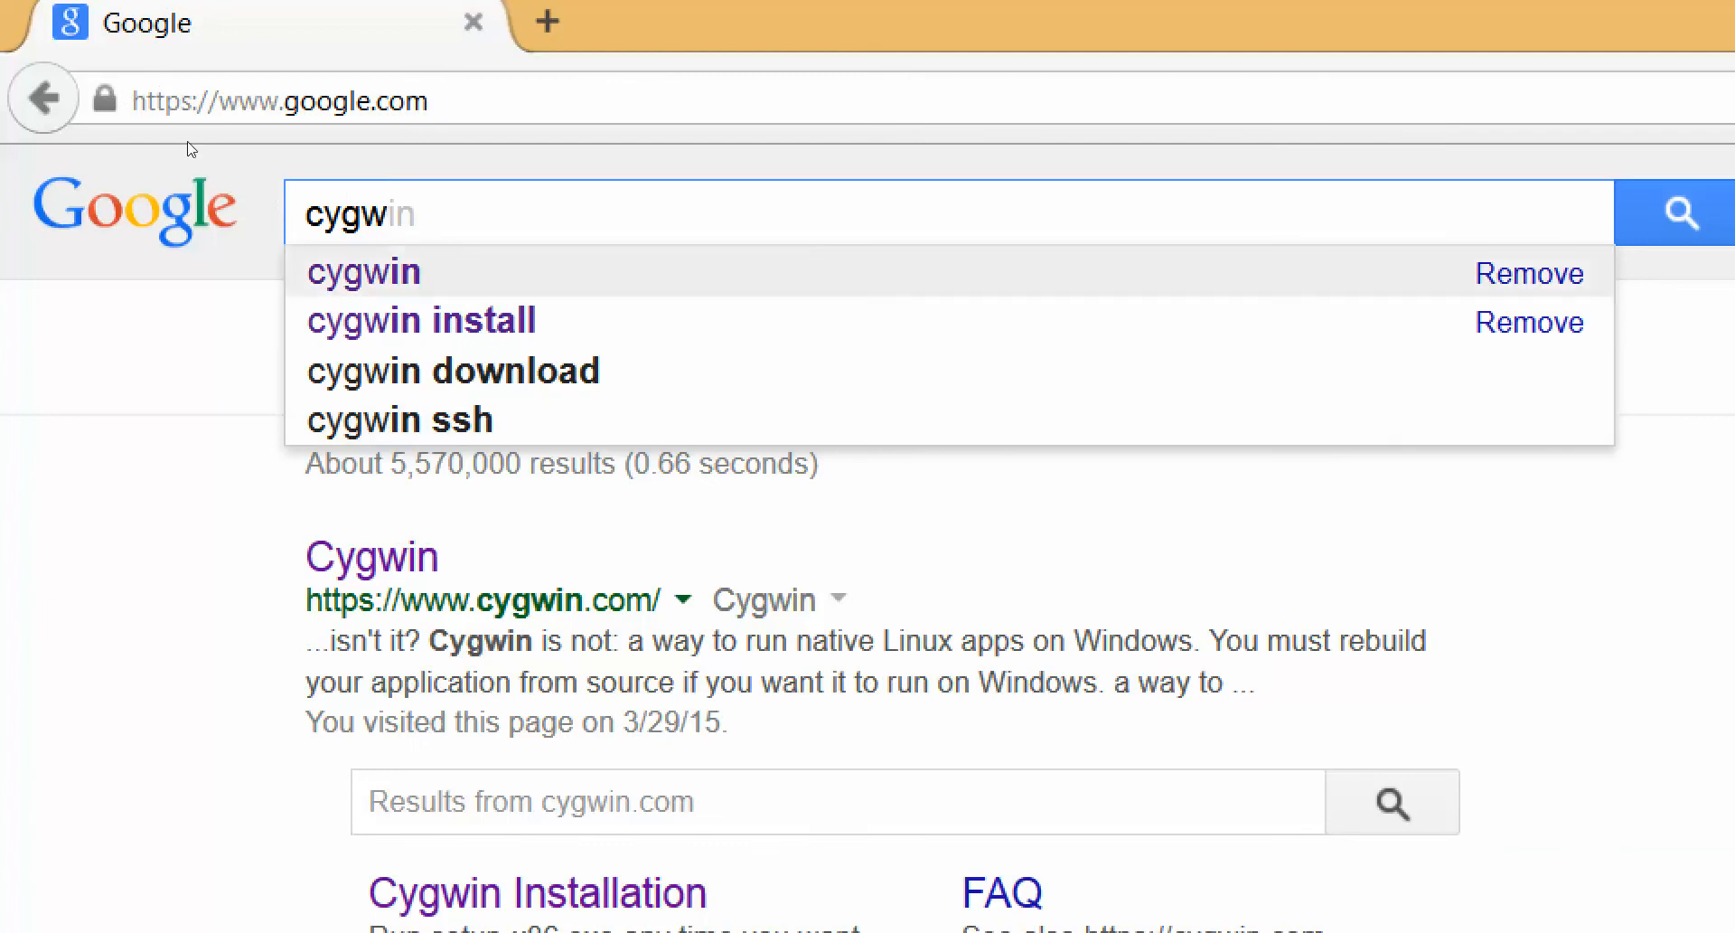
key("Return")
left_click(398, 558)
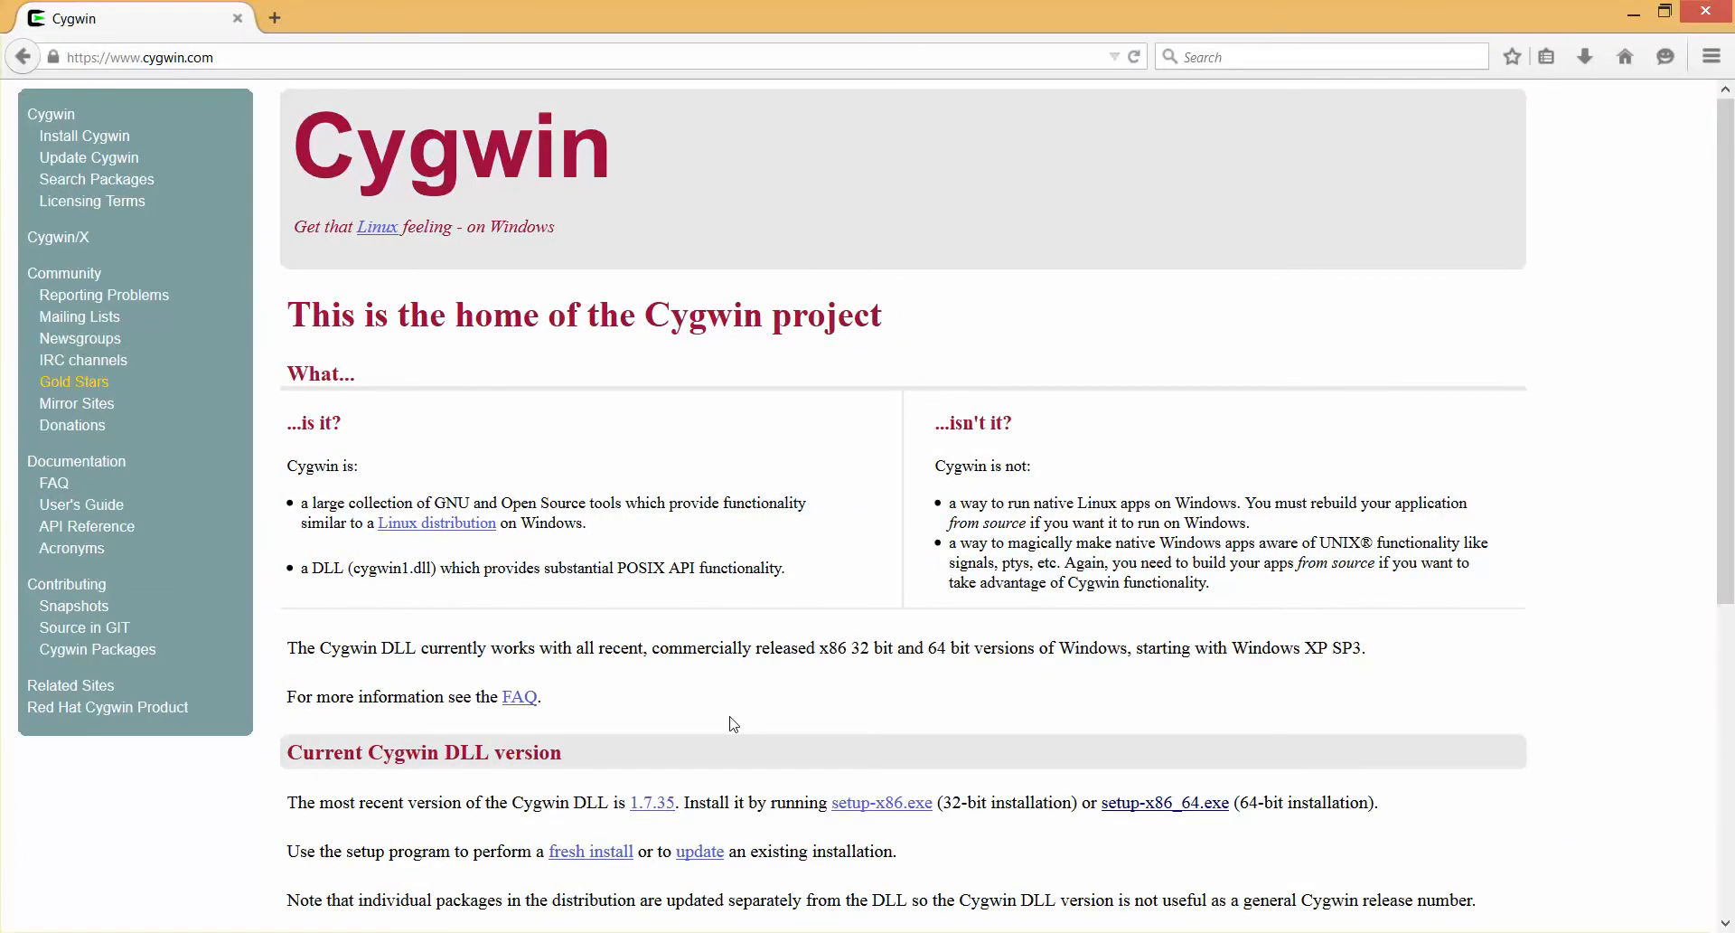
Request the 64-bit installer setup-x86_64.exe from the Cygwin site and cancel saving it
left_click(1187, 805)
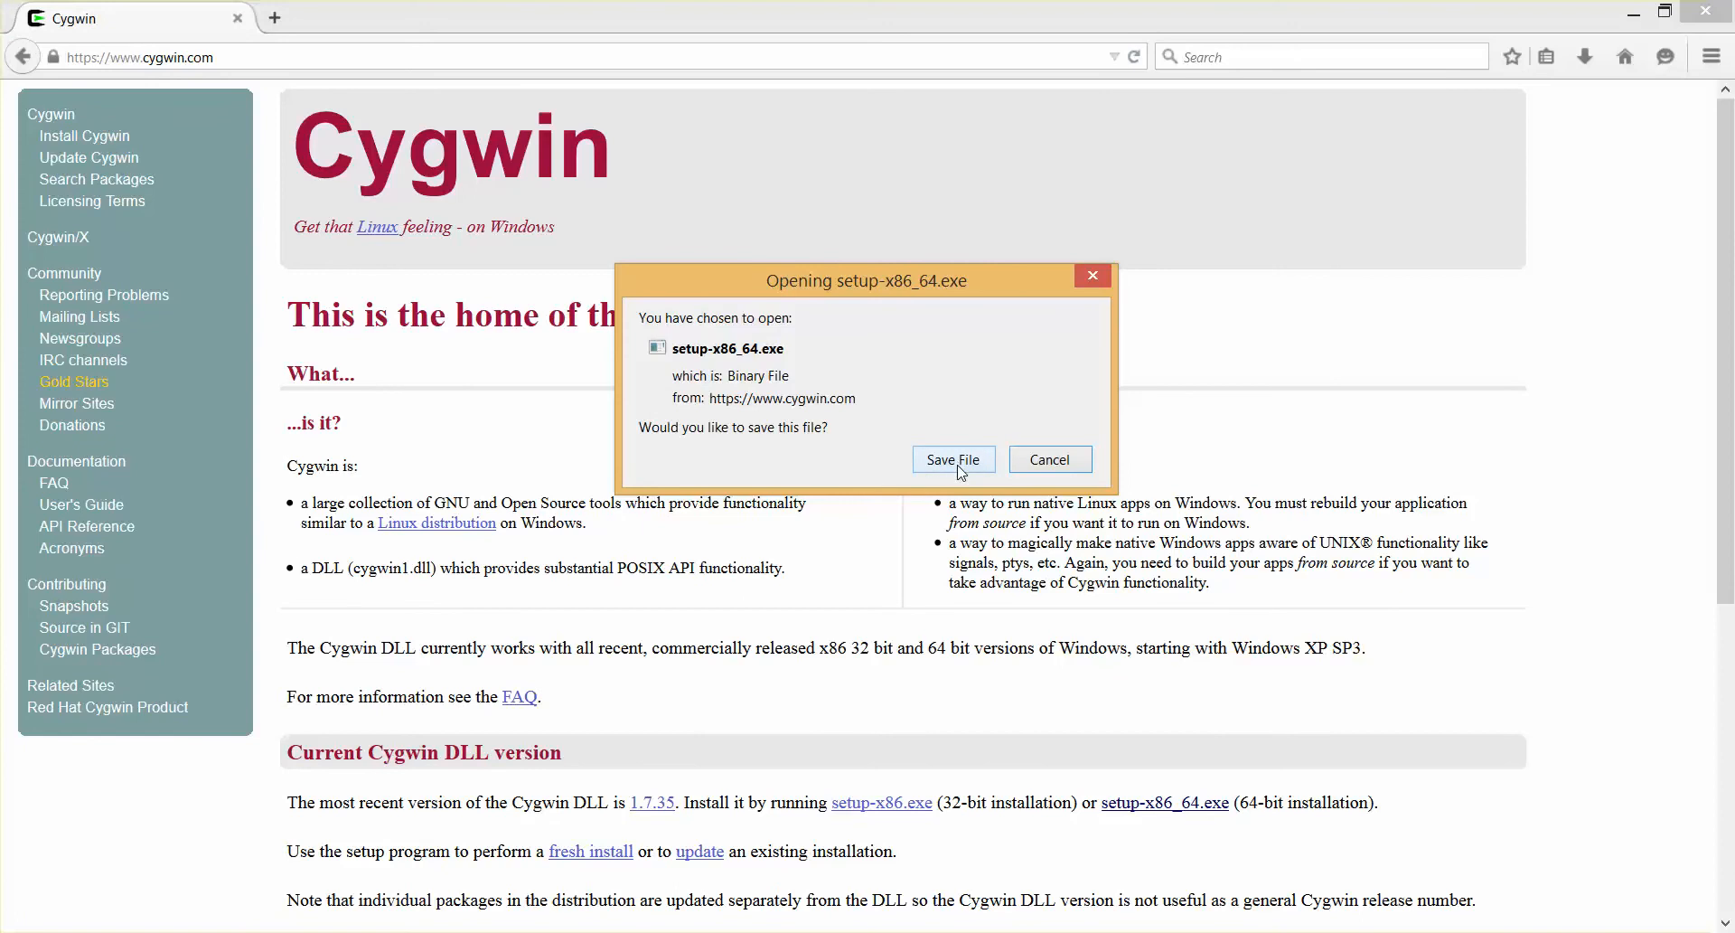
left_click(1050, 463)
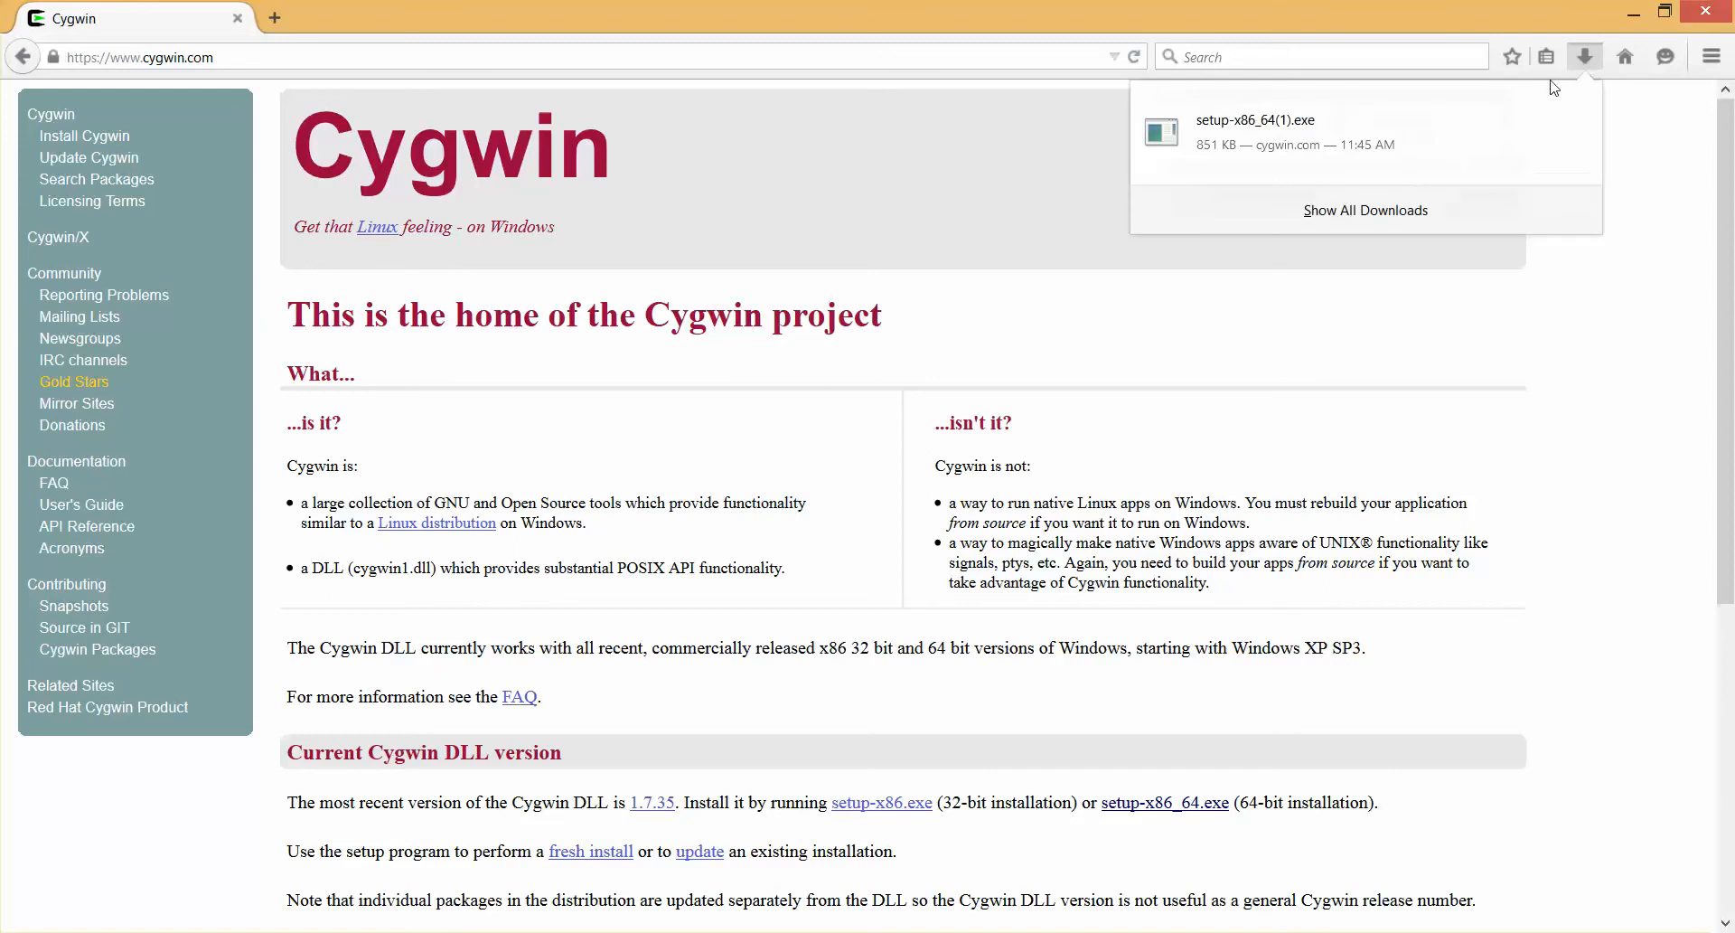
Show all browser downloads and open the folder that contains the downloaded files
left_click(1414, 213)
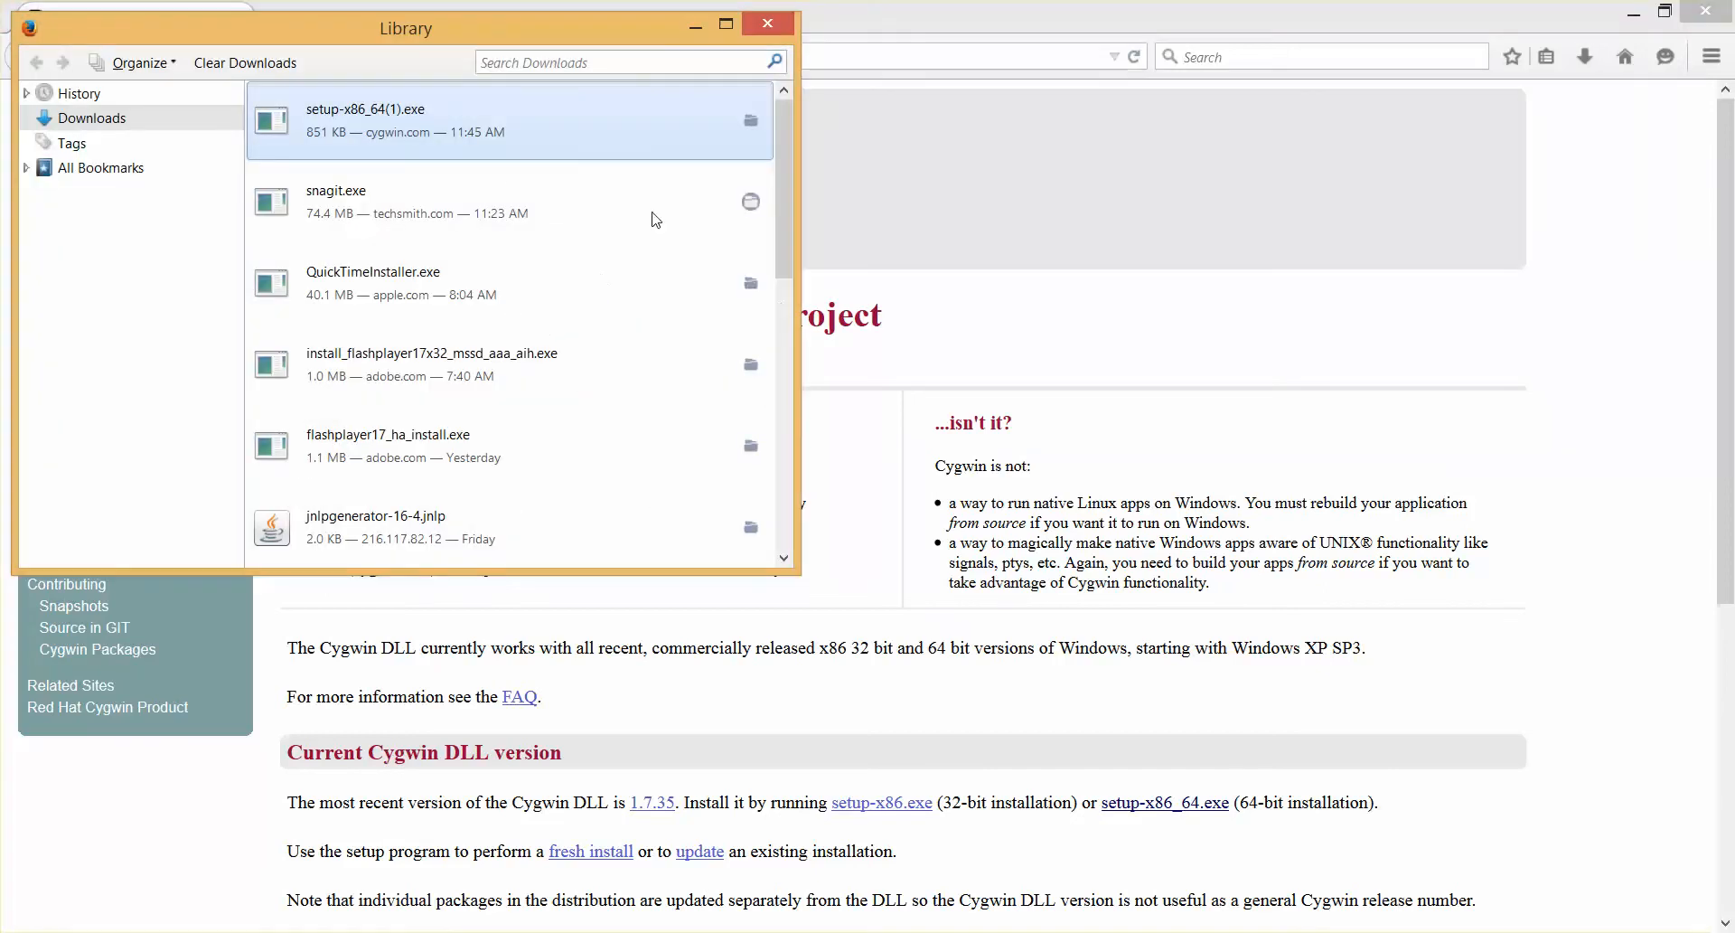
scroll(633, 263, "down", 6)
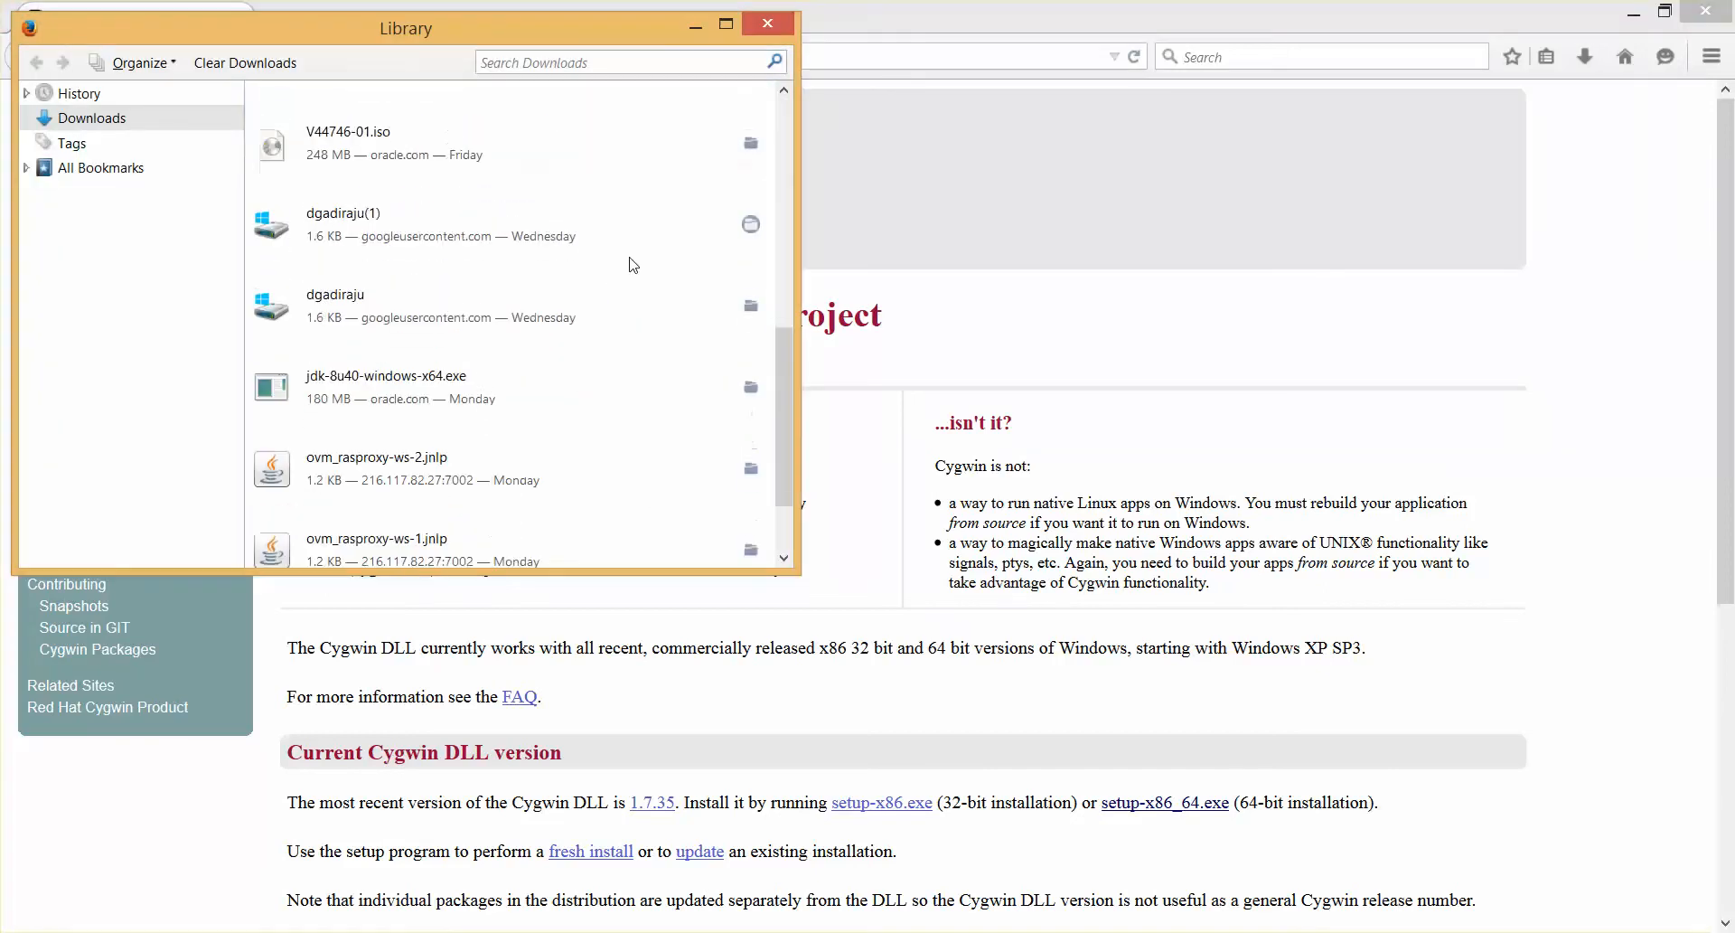
scroll(633, 264, "up", 3)
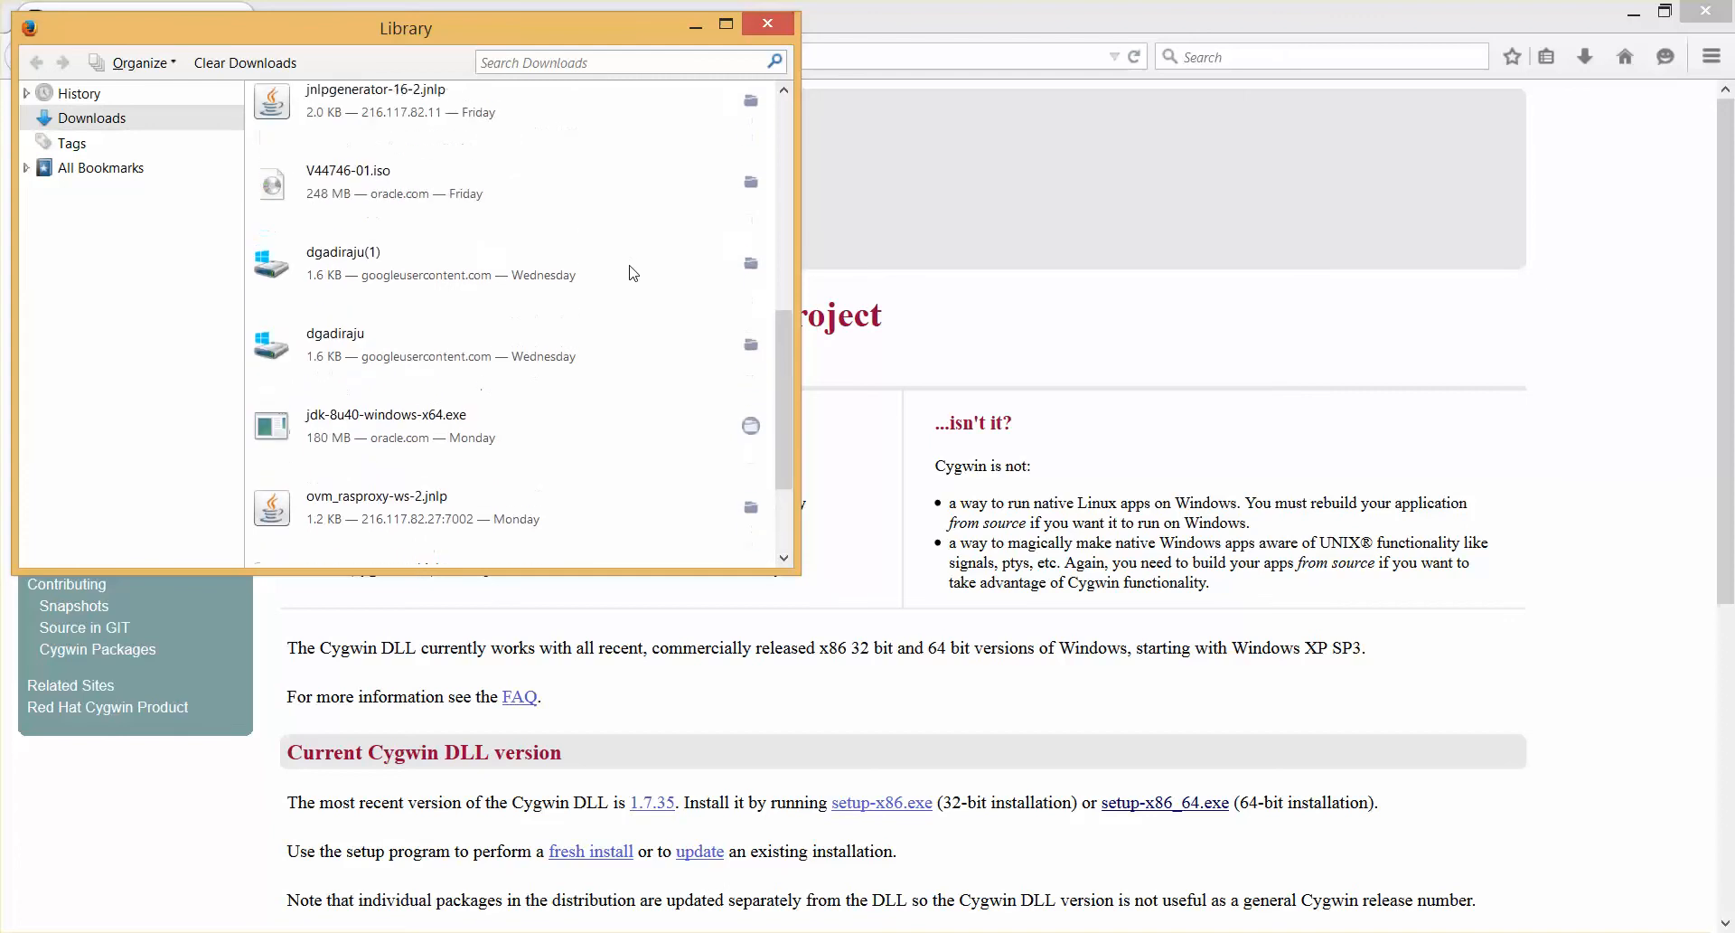
scroll(633, 272, "up", 5)
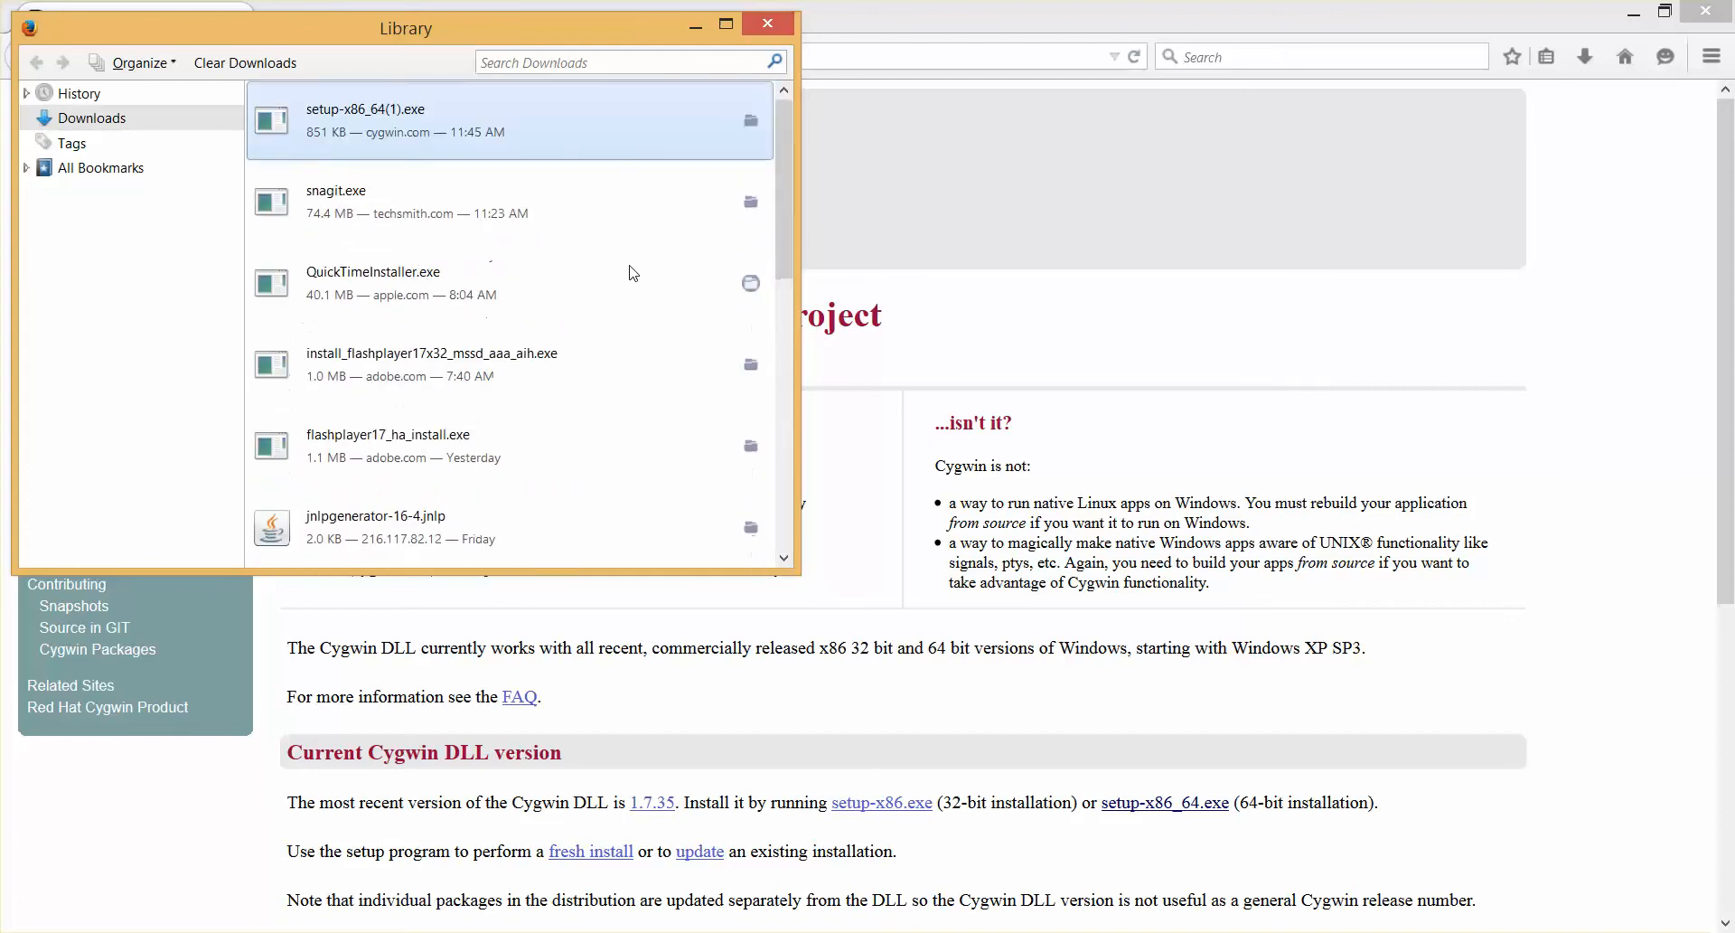
left_click(632, 272)
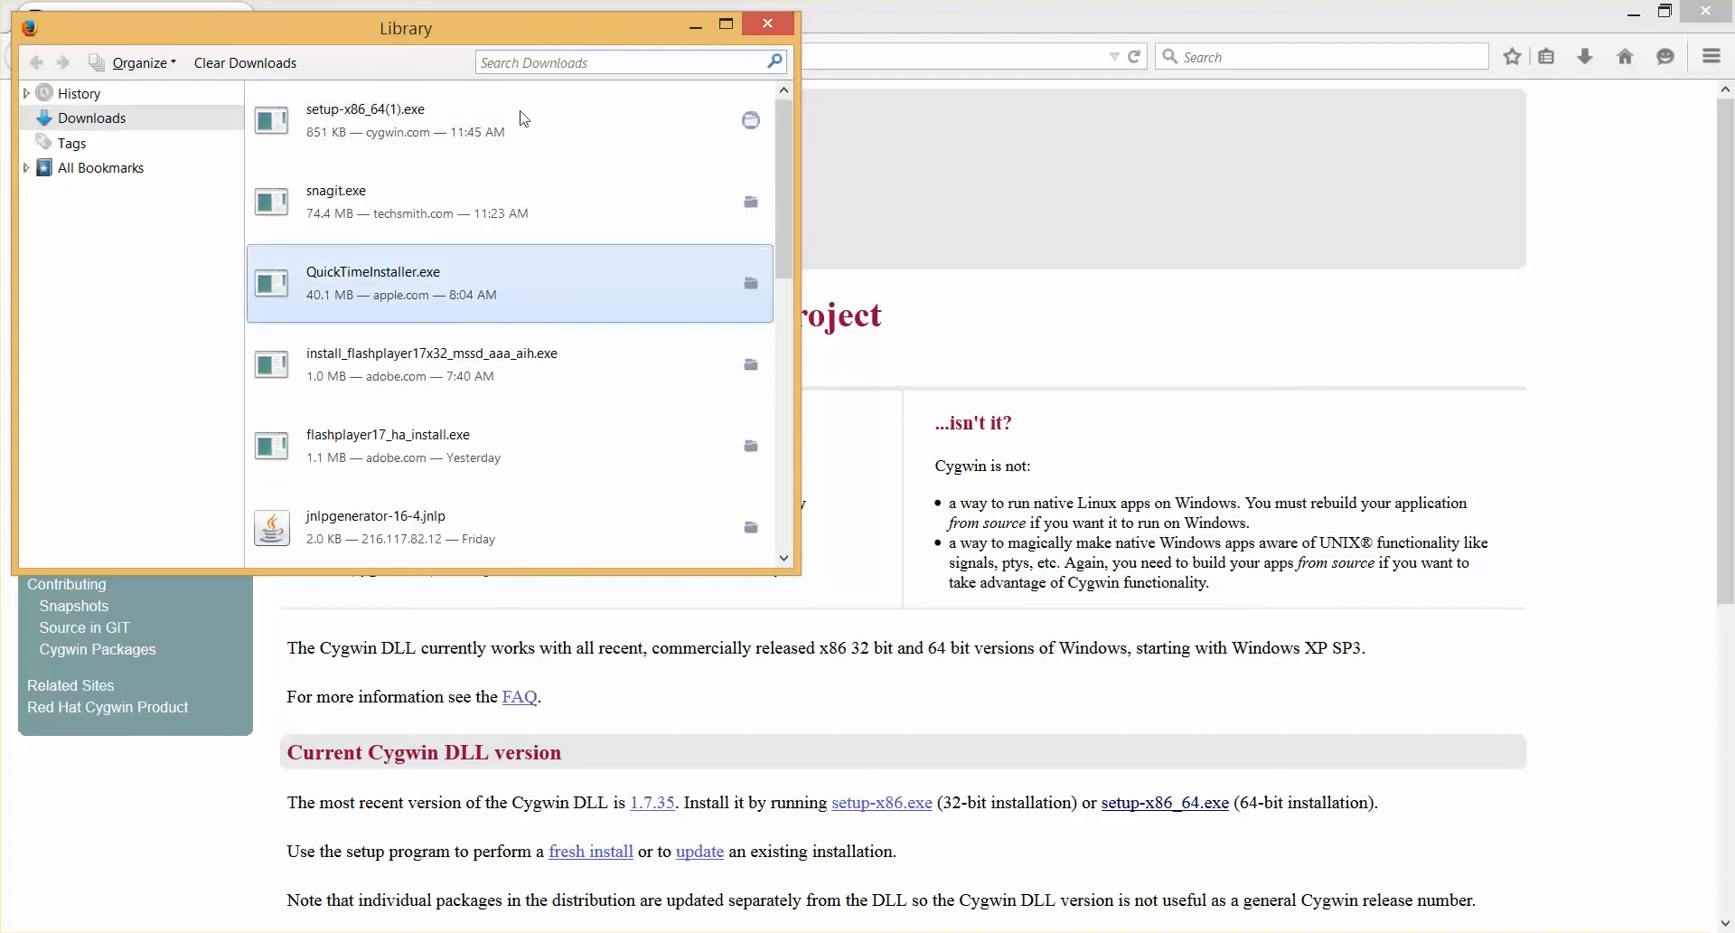
left_click(751, 202)
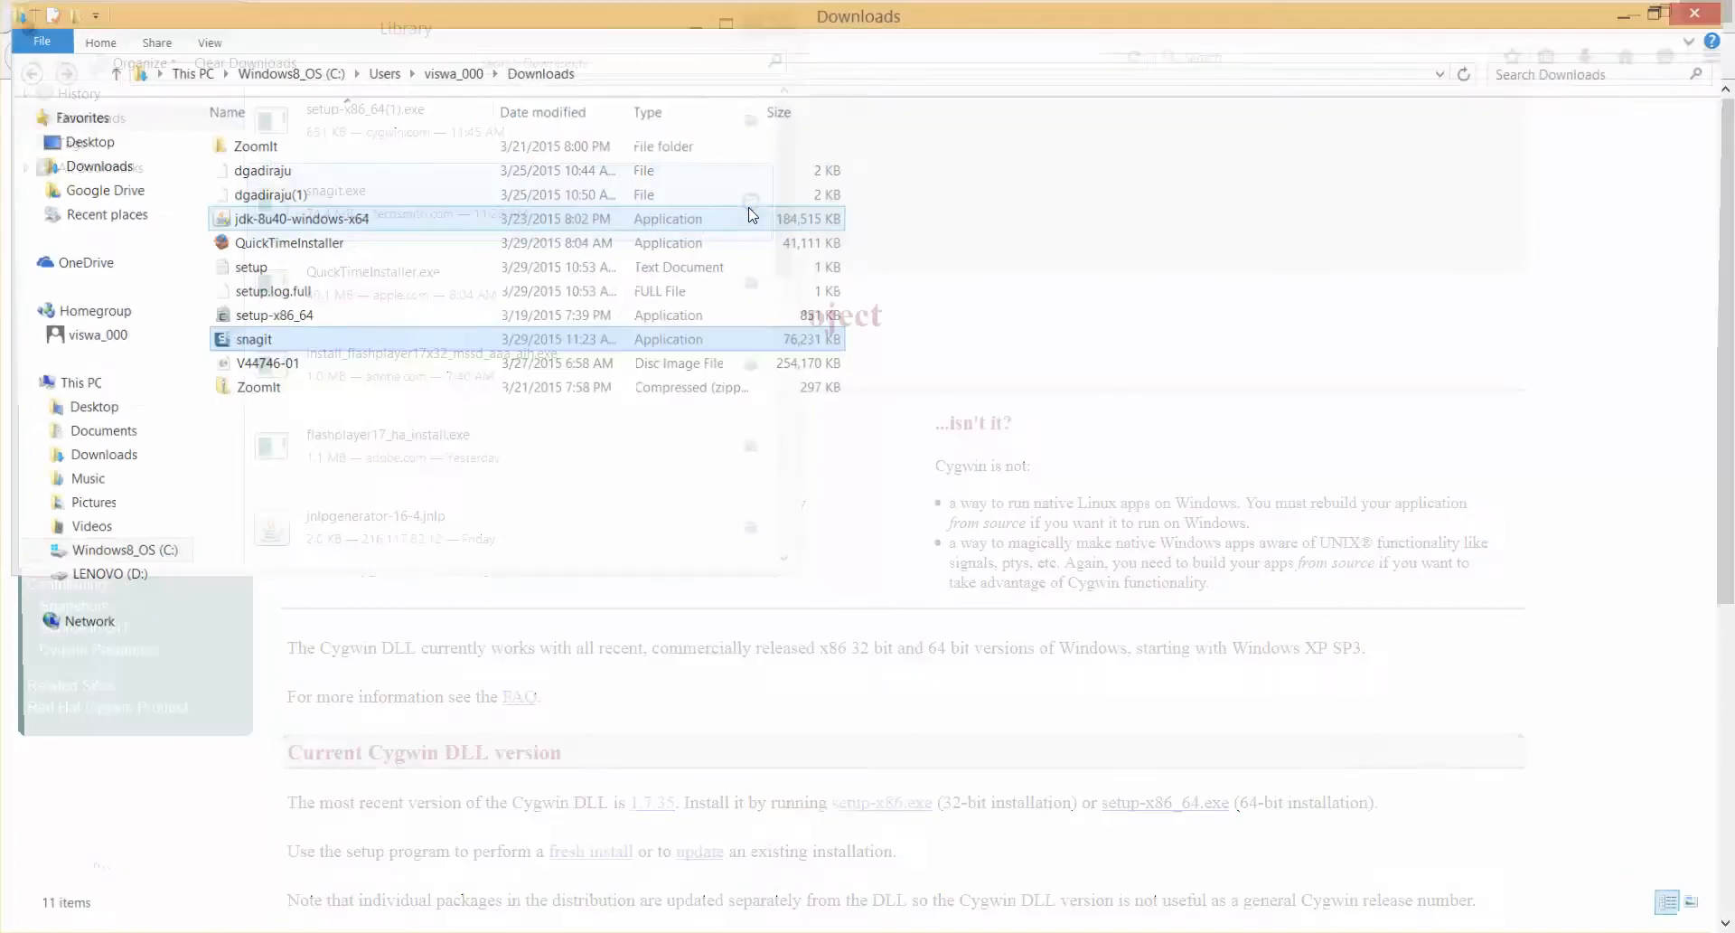
Run the setup-x86_64 installer from the Downloads folder
left_click(294, 318)
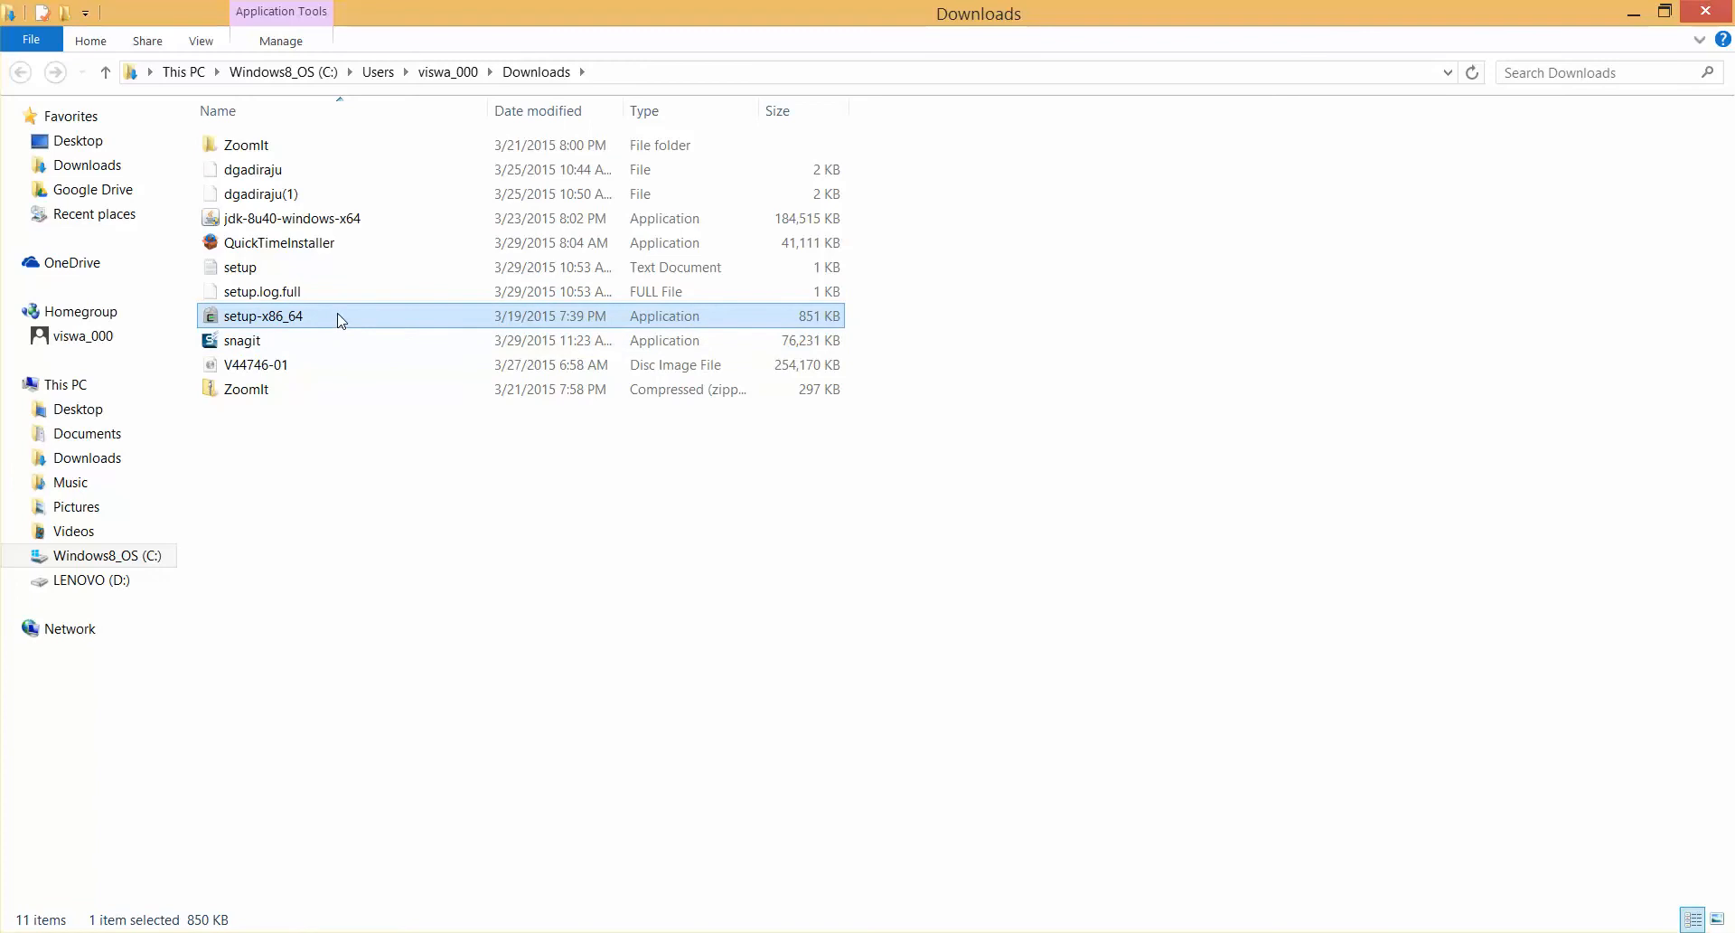
double_click(336, 296)
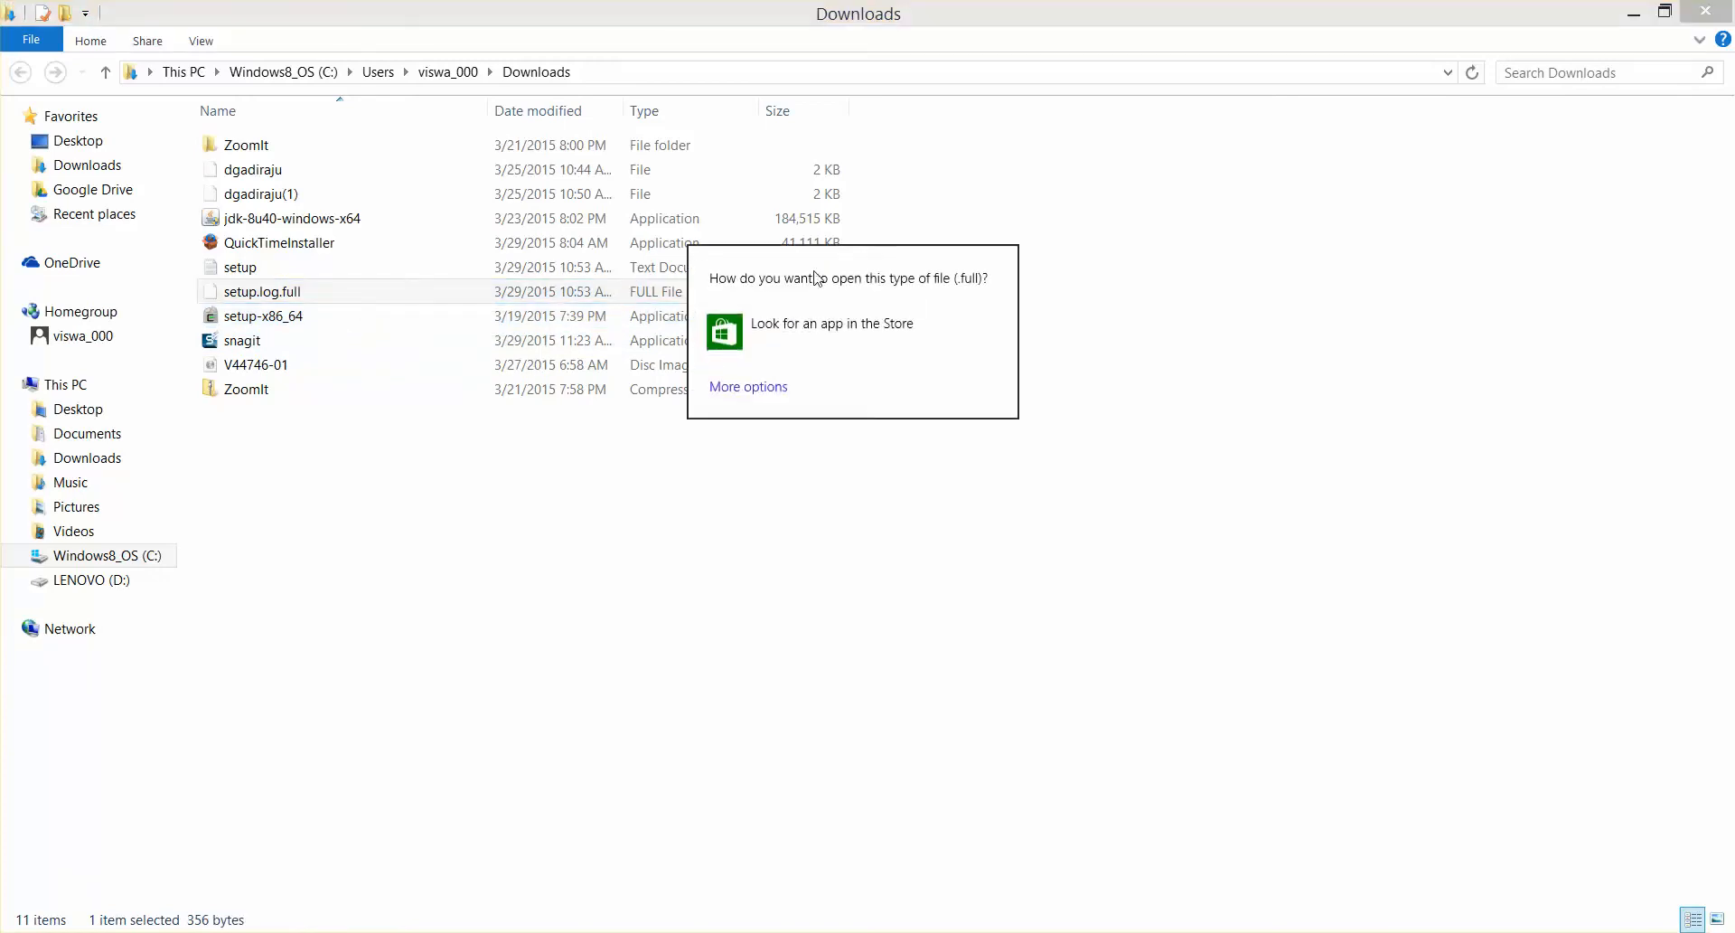
left_click(284, 326)
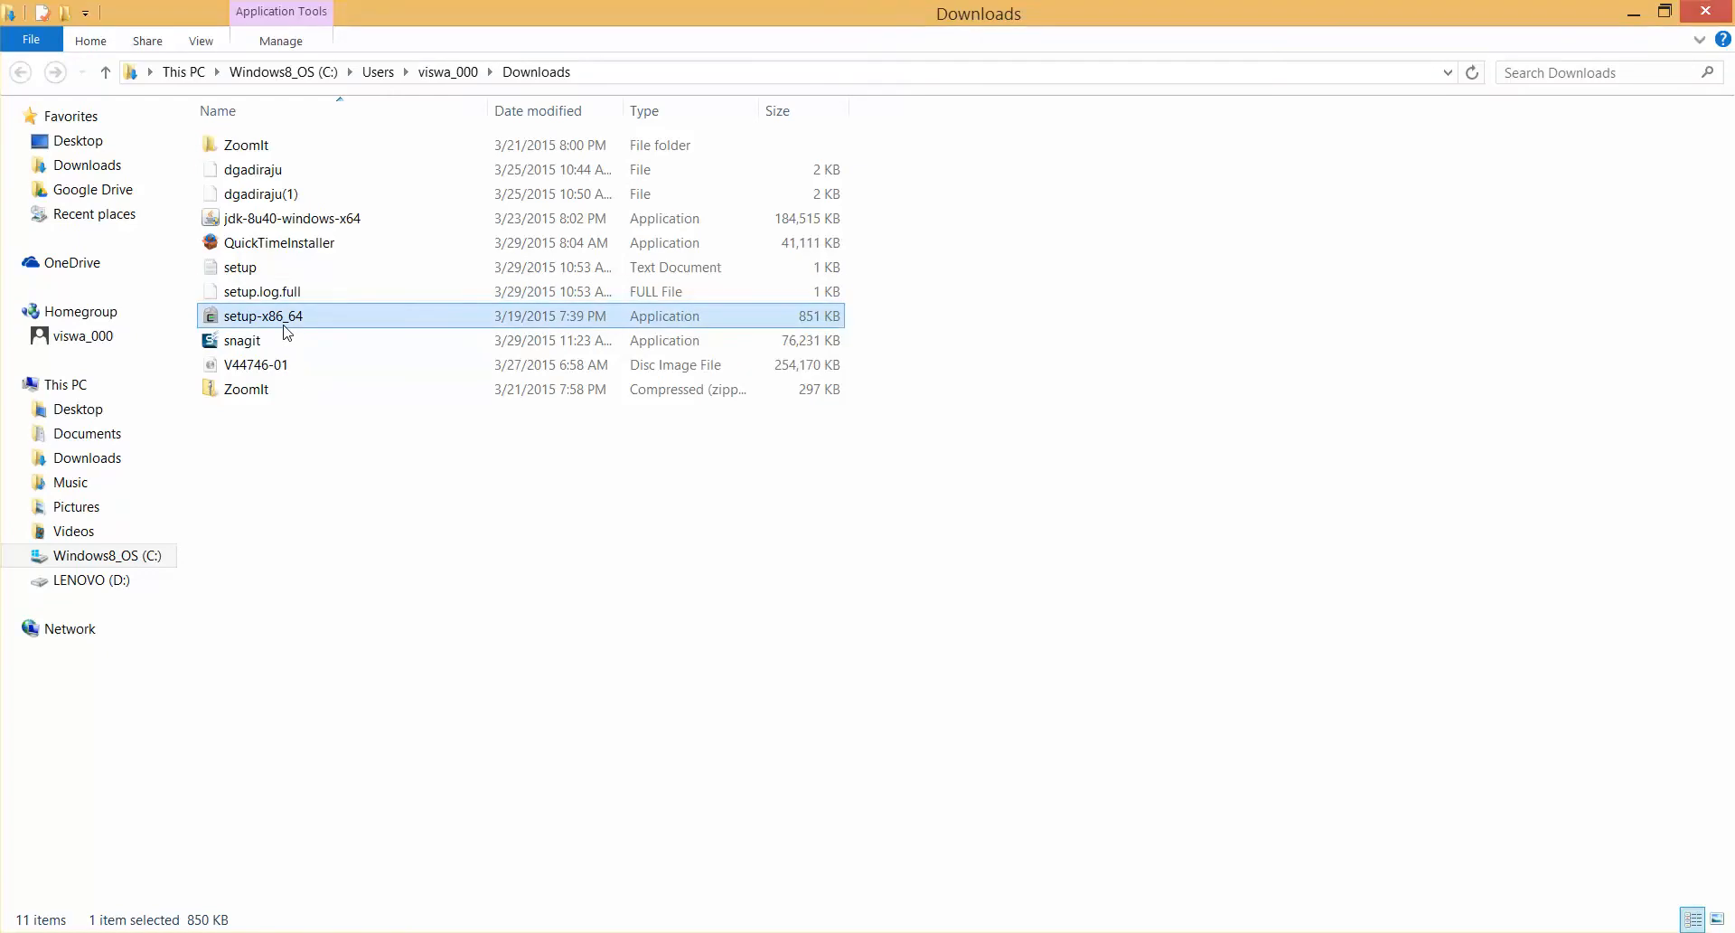
double_click(283, 324)
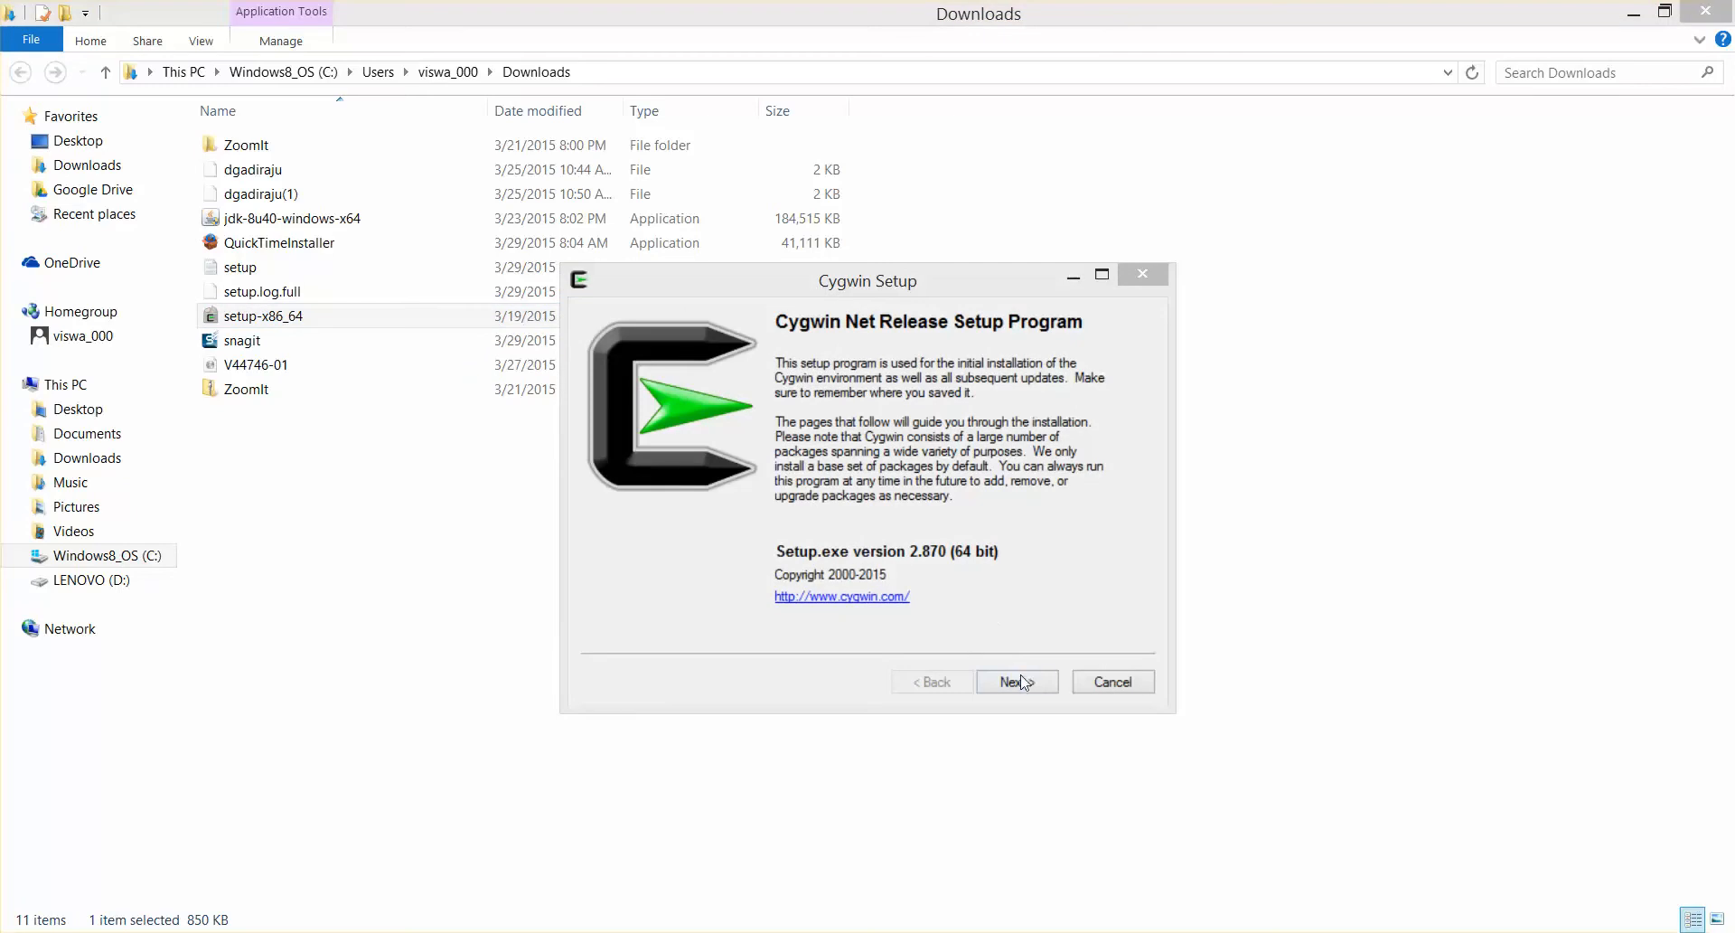
Proceed to package selection, accepting Install from Internet, root directory C:\cygwin64 for All Users, Direct Connection and the selected download site
left_click(1023, 685)
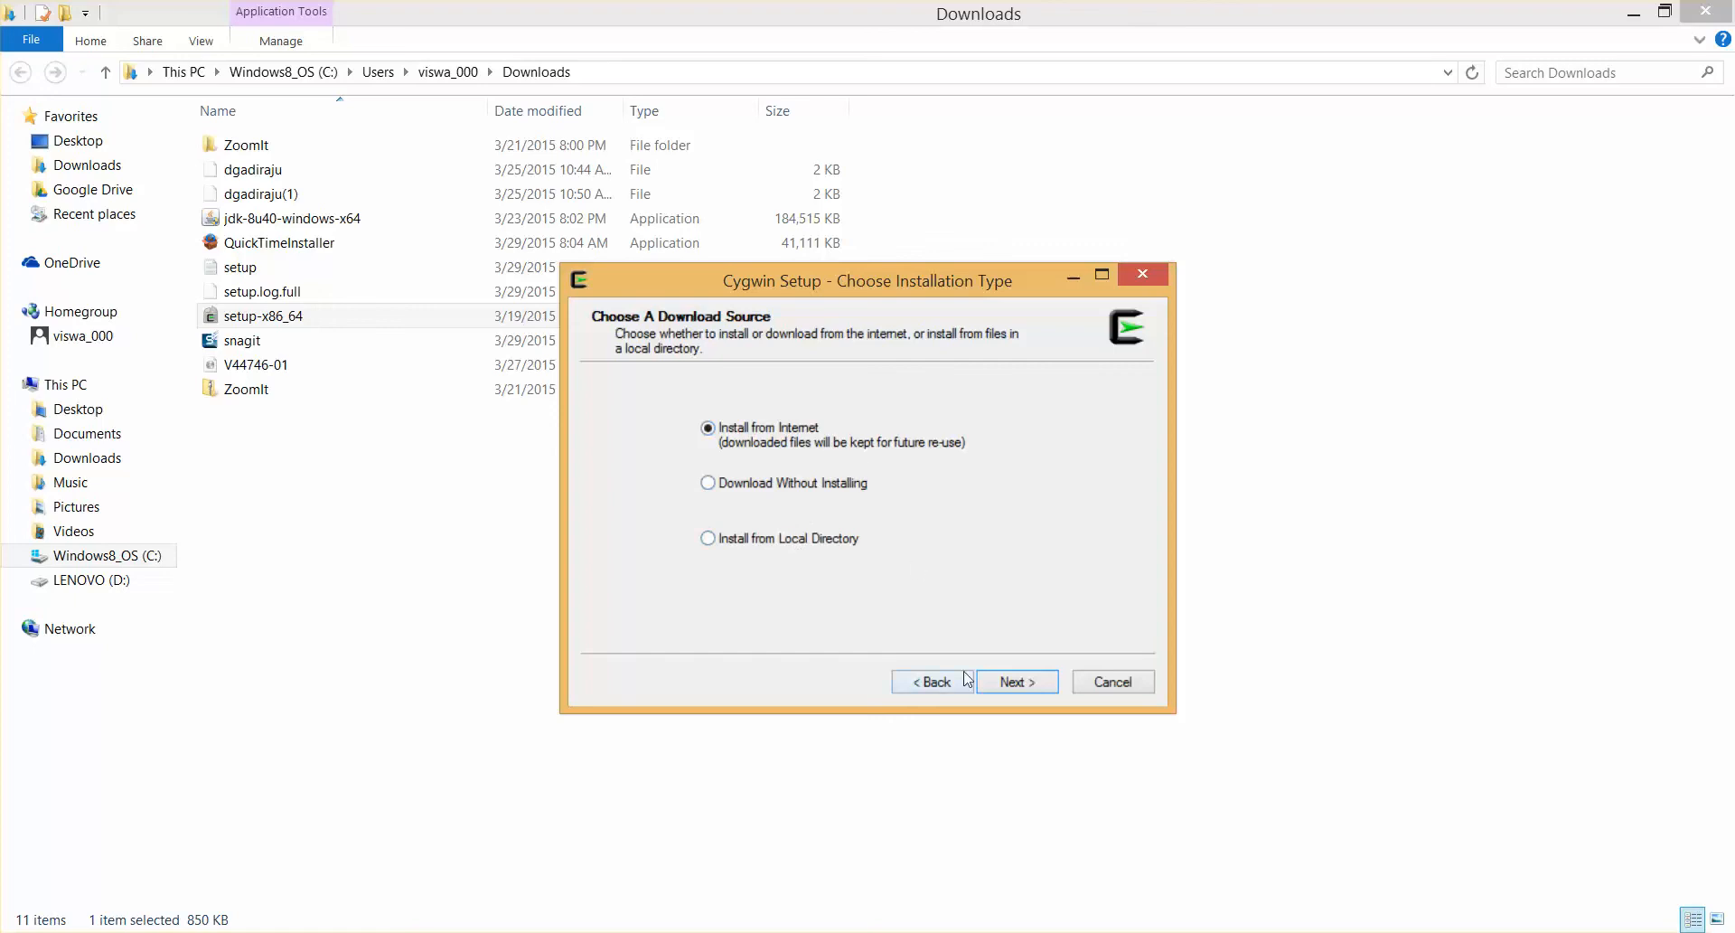
left_click(1016, 686)
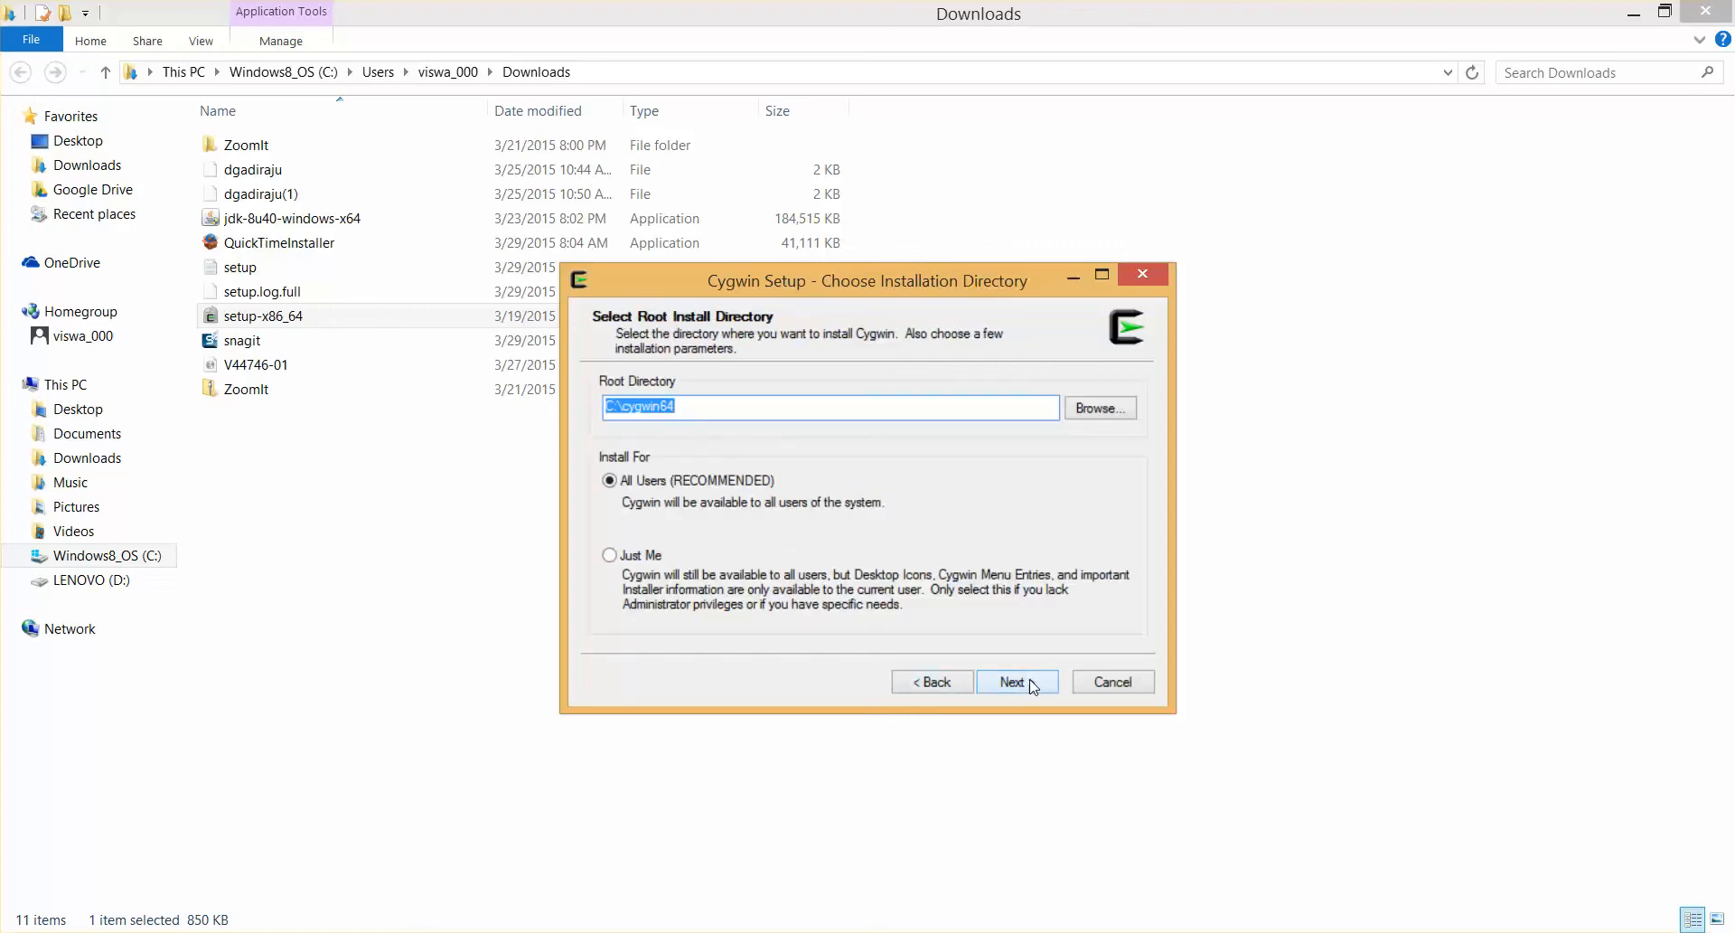
left_click(1029, 683)
left_click(1031, 684)
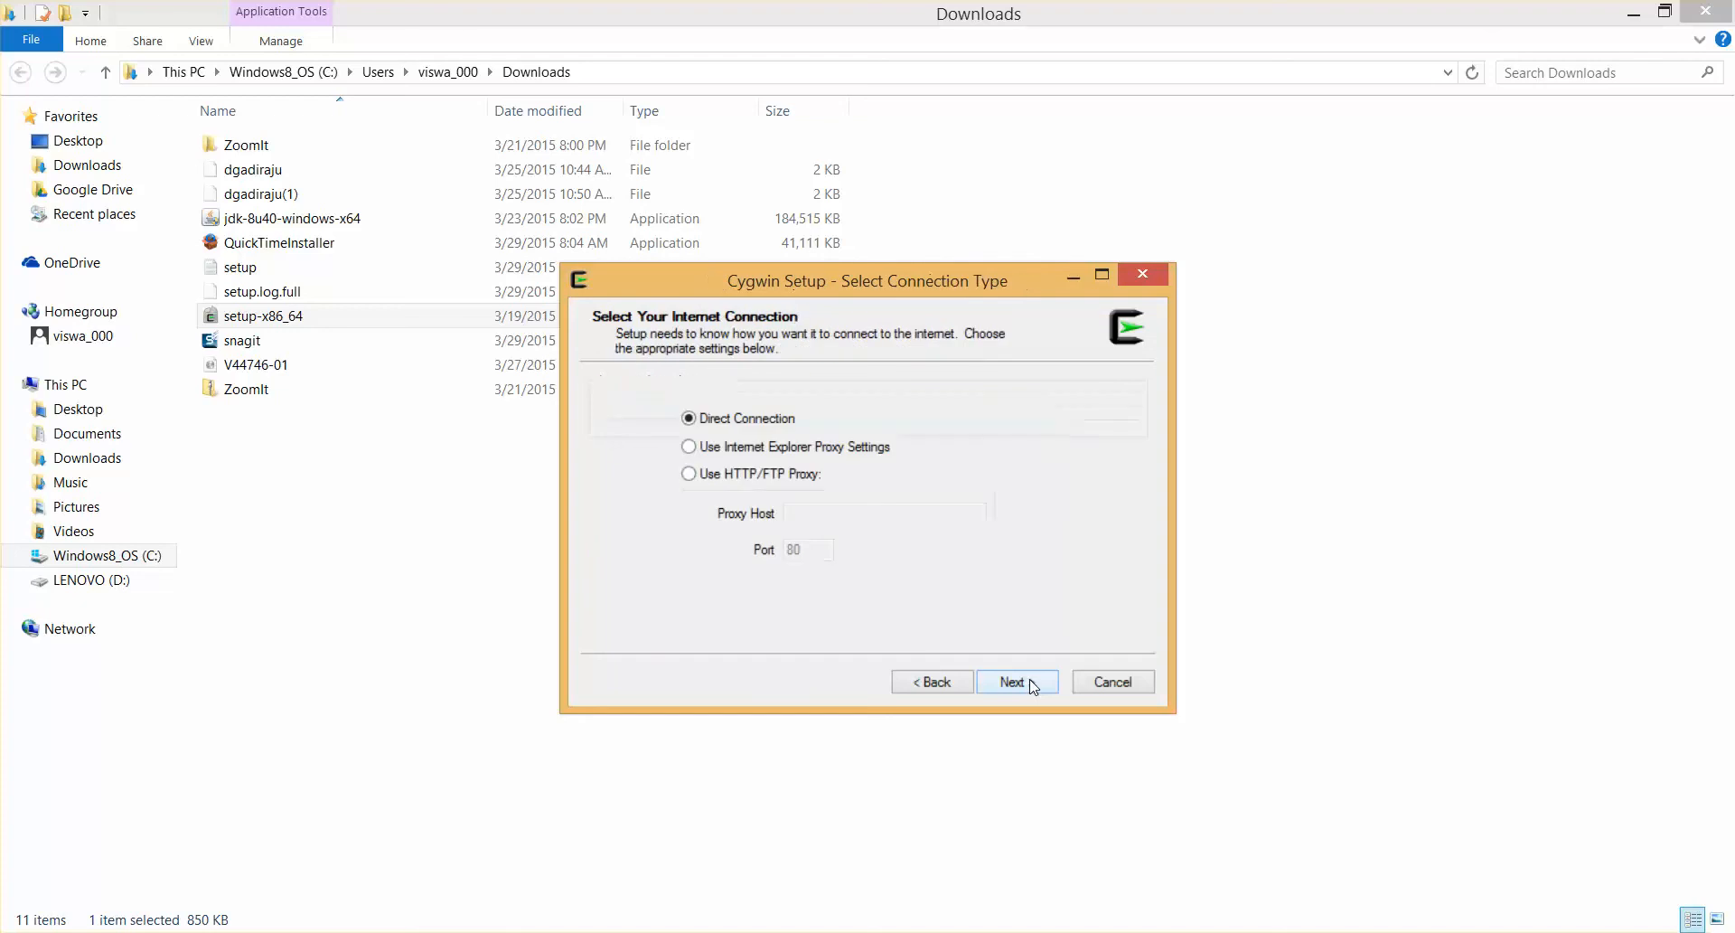
left_click(1031, 684)
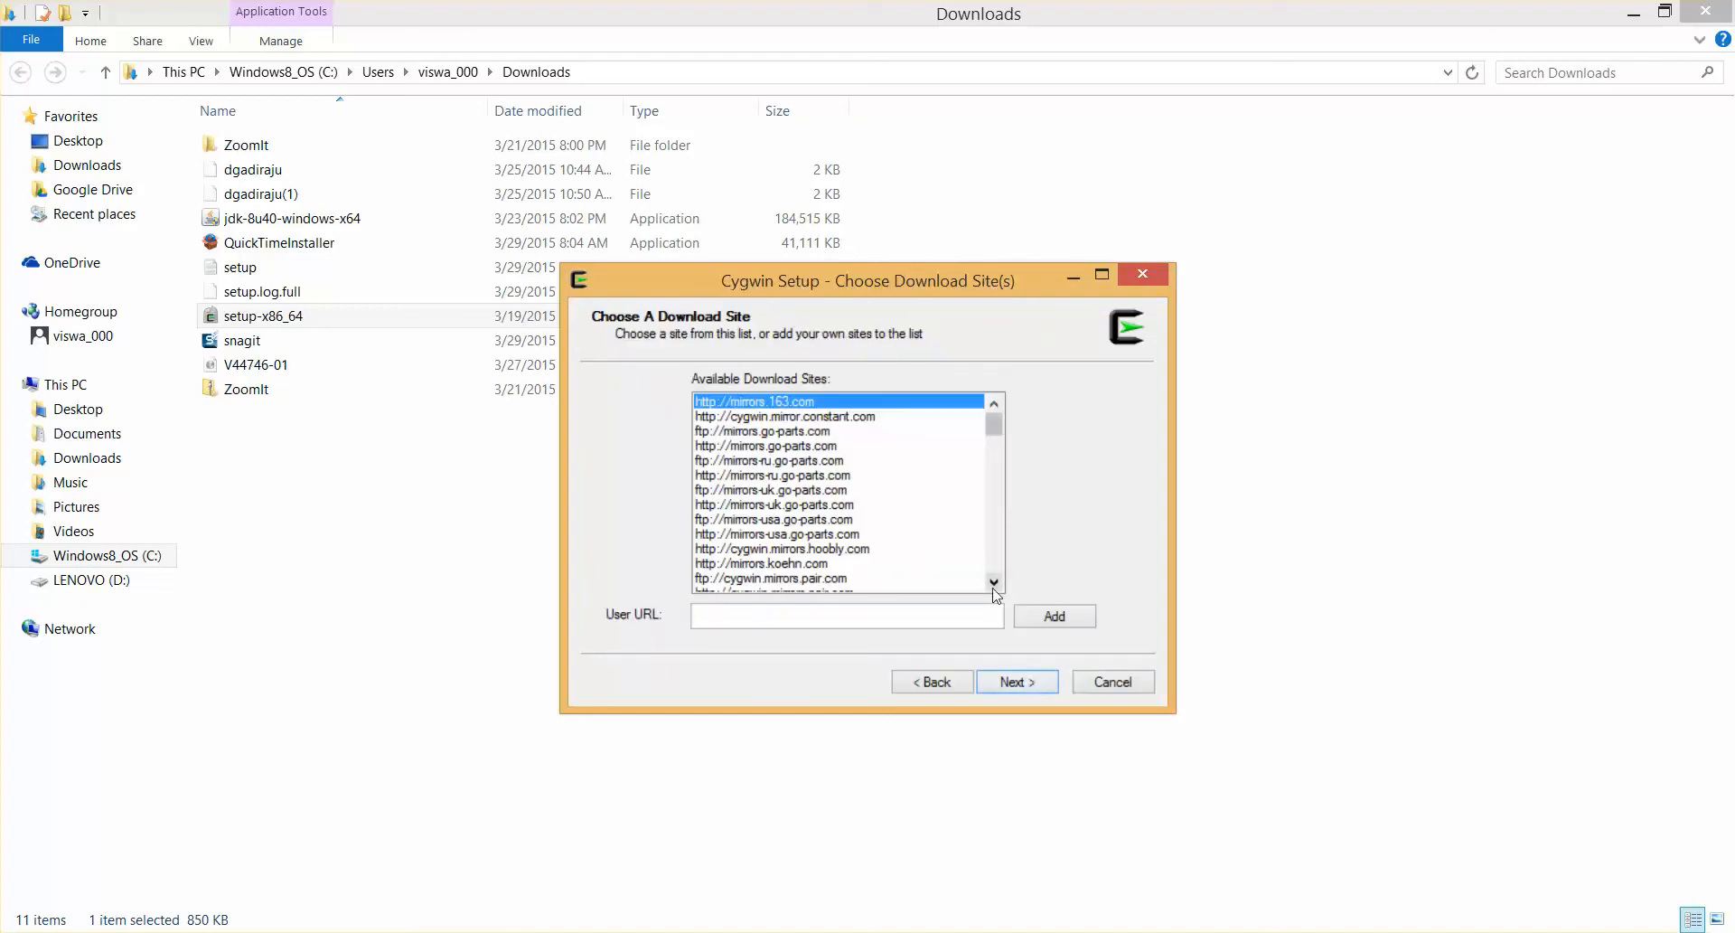
left_click(1012, 685)
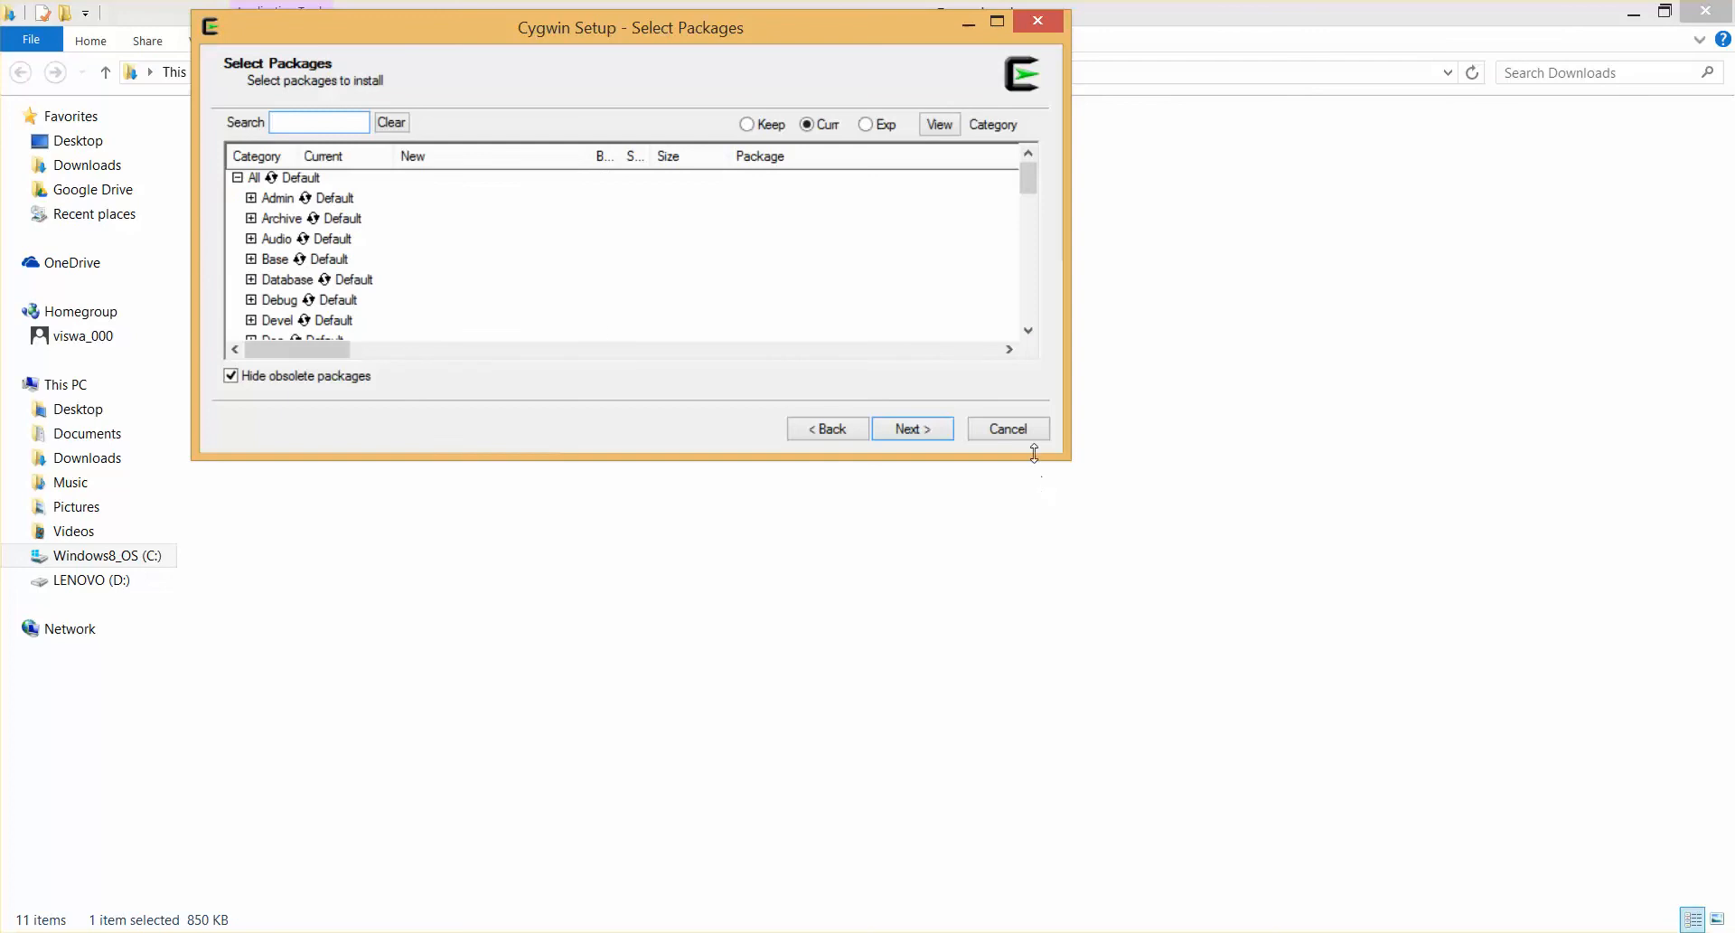
Enlarge the package selection window and cycle the All category through Install, Reinstall and Uninstall back to Default
left_click_drag(1065, 453, 1160, 718)
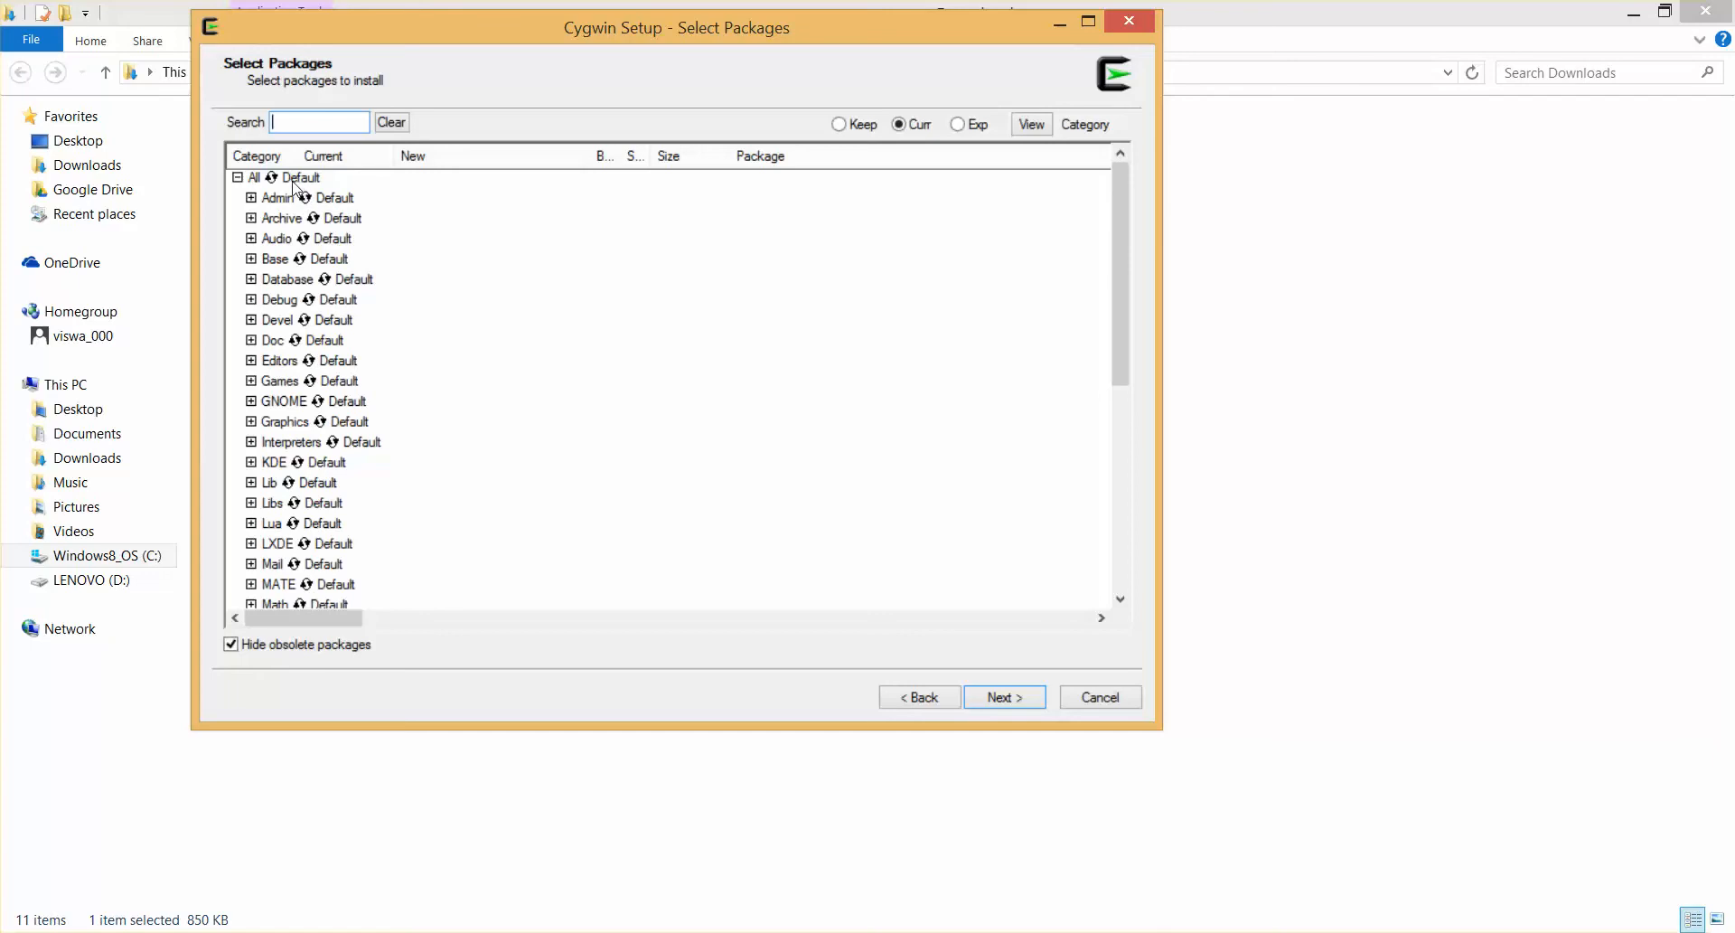
left_click(297, 178)
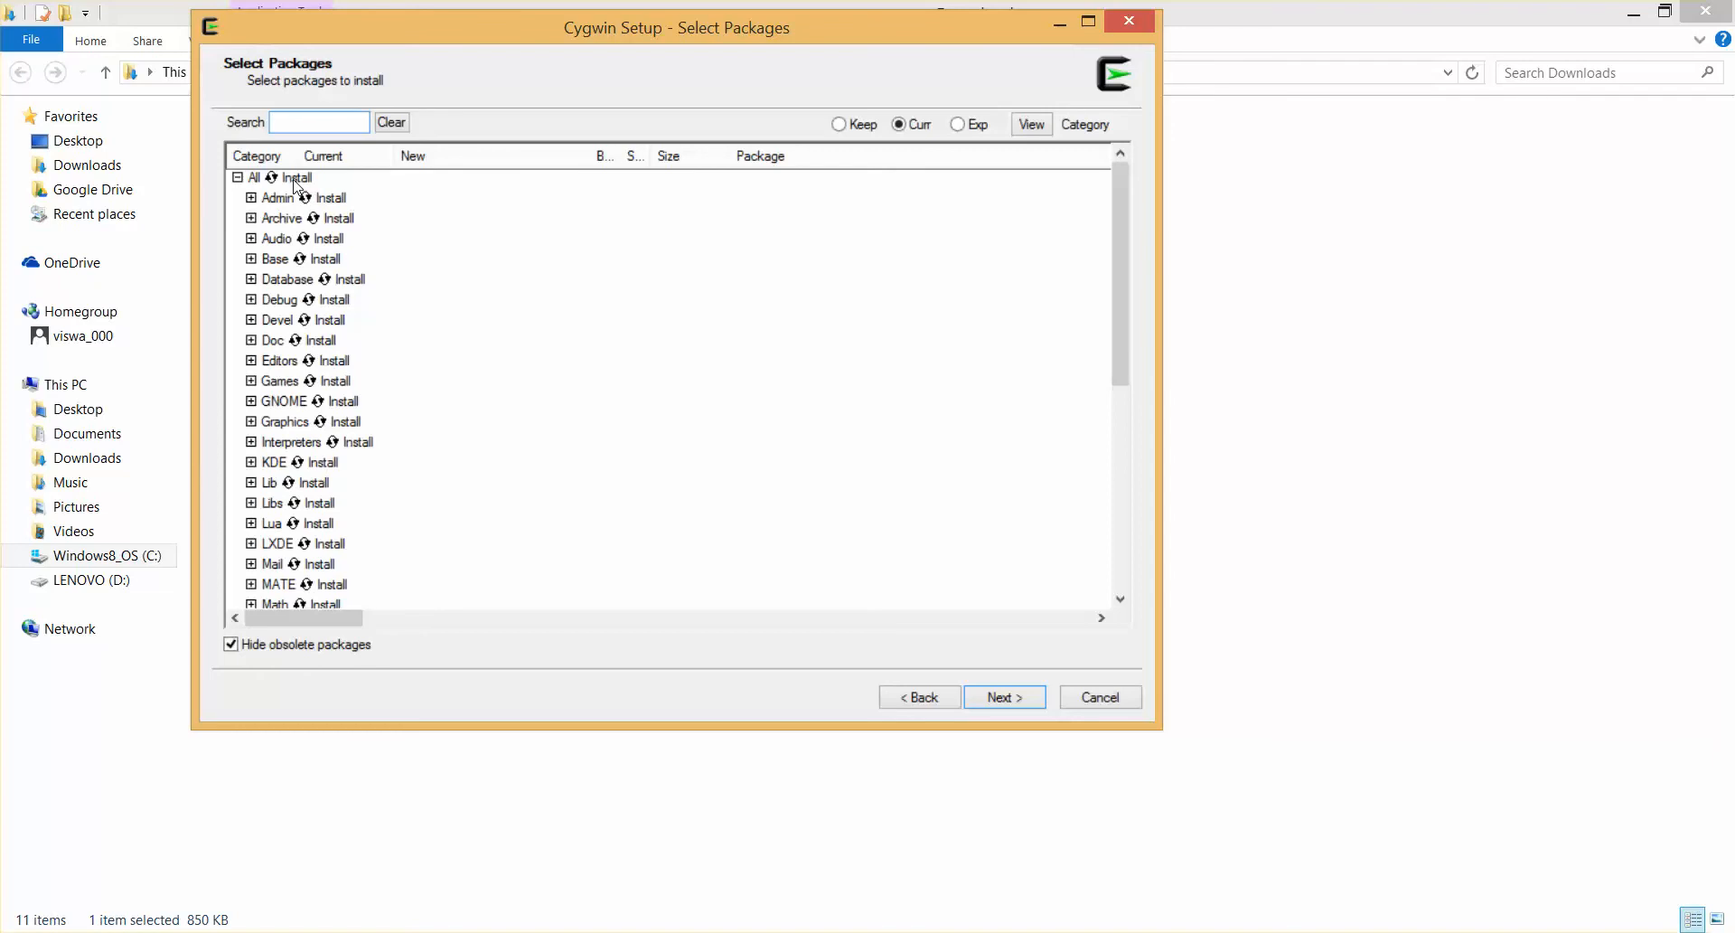
left_click(295, 180)
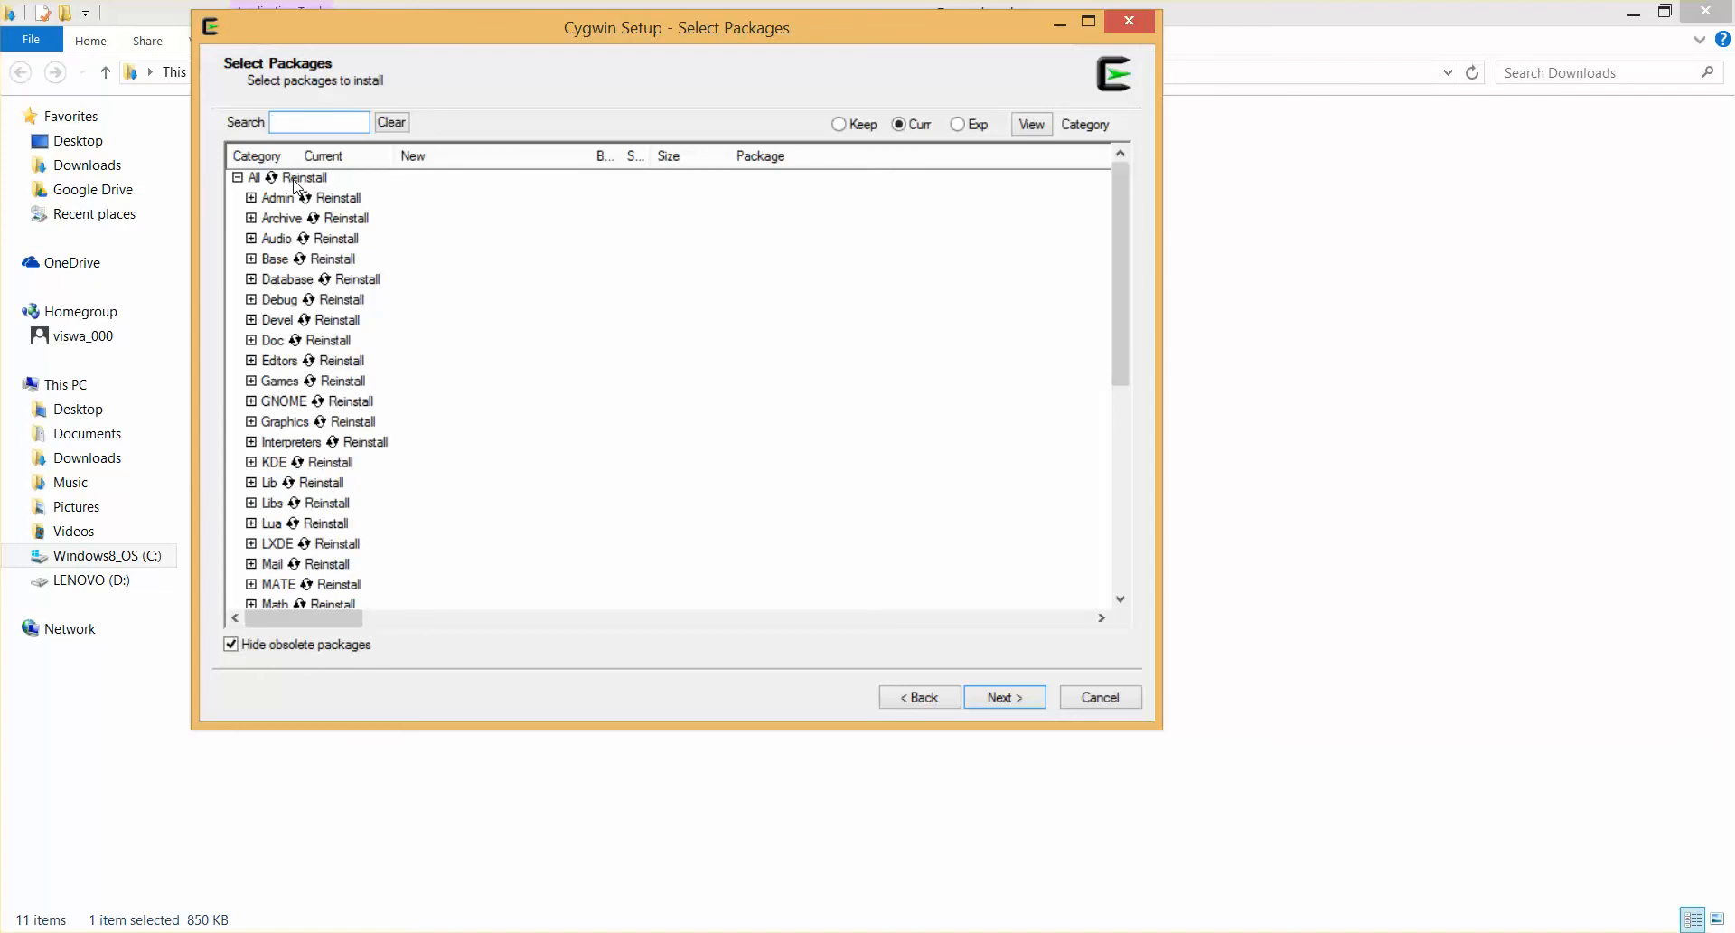
left_click(295, 180)
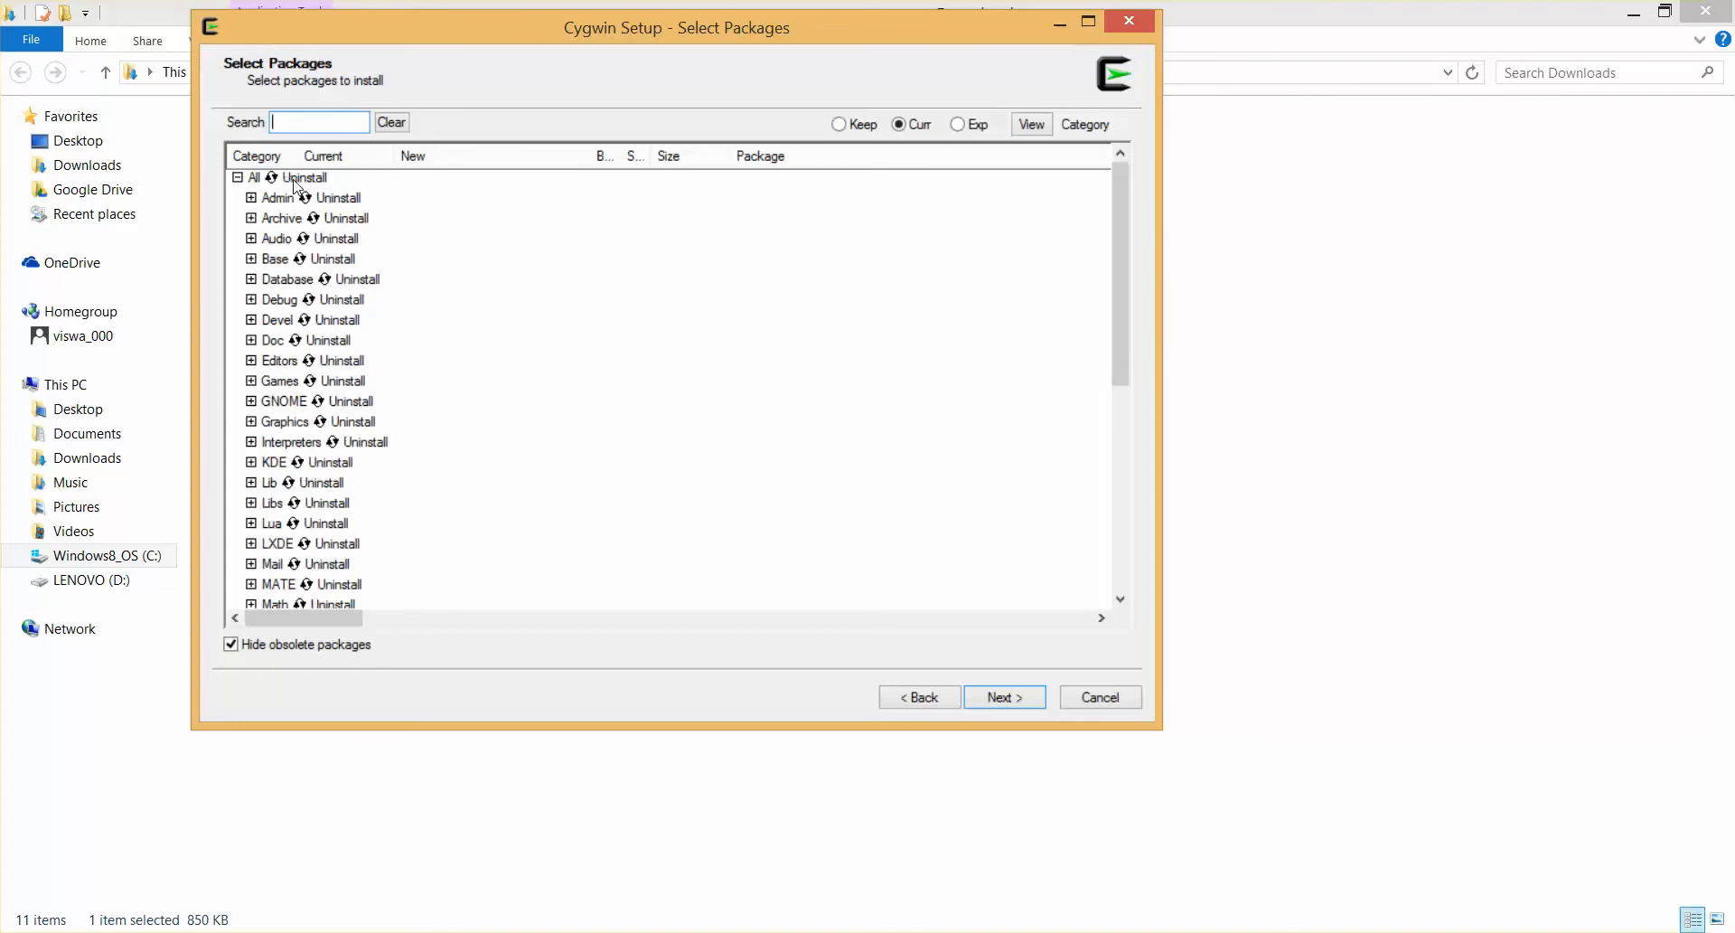
left_click(295, 180)
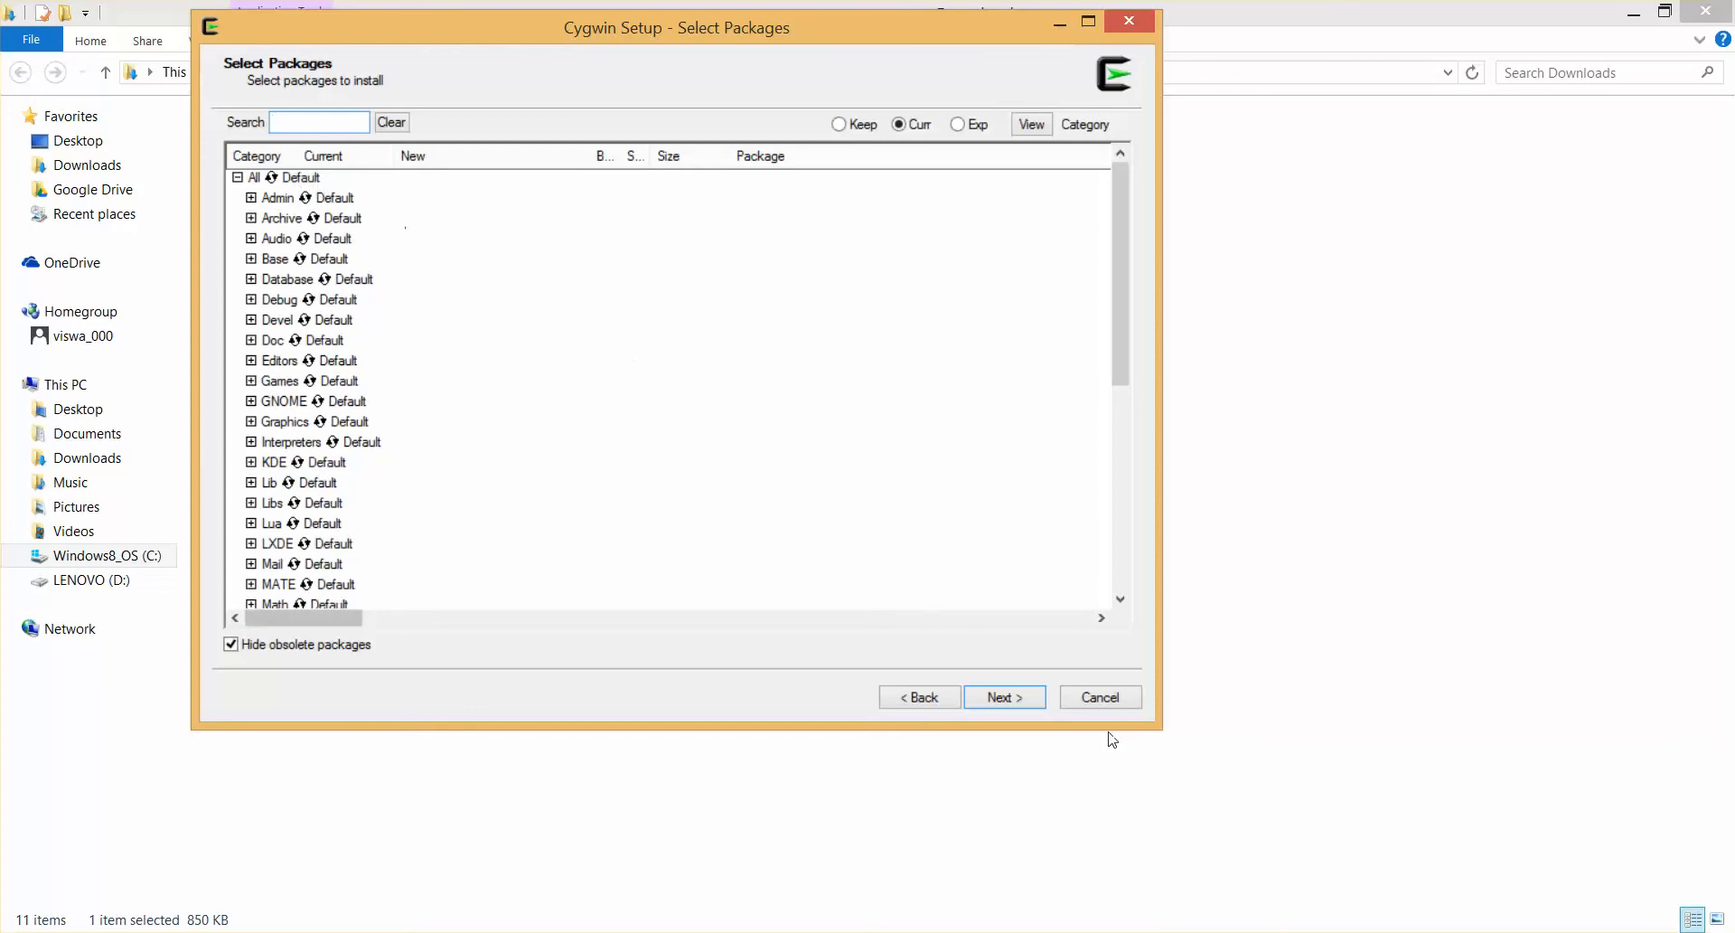
Expand the Database category and examine the packages it offers
left_click(251, 279)
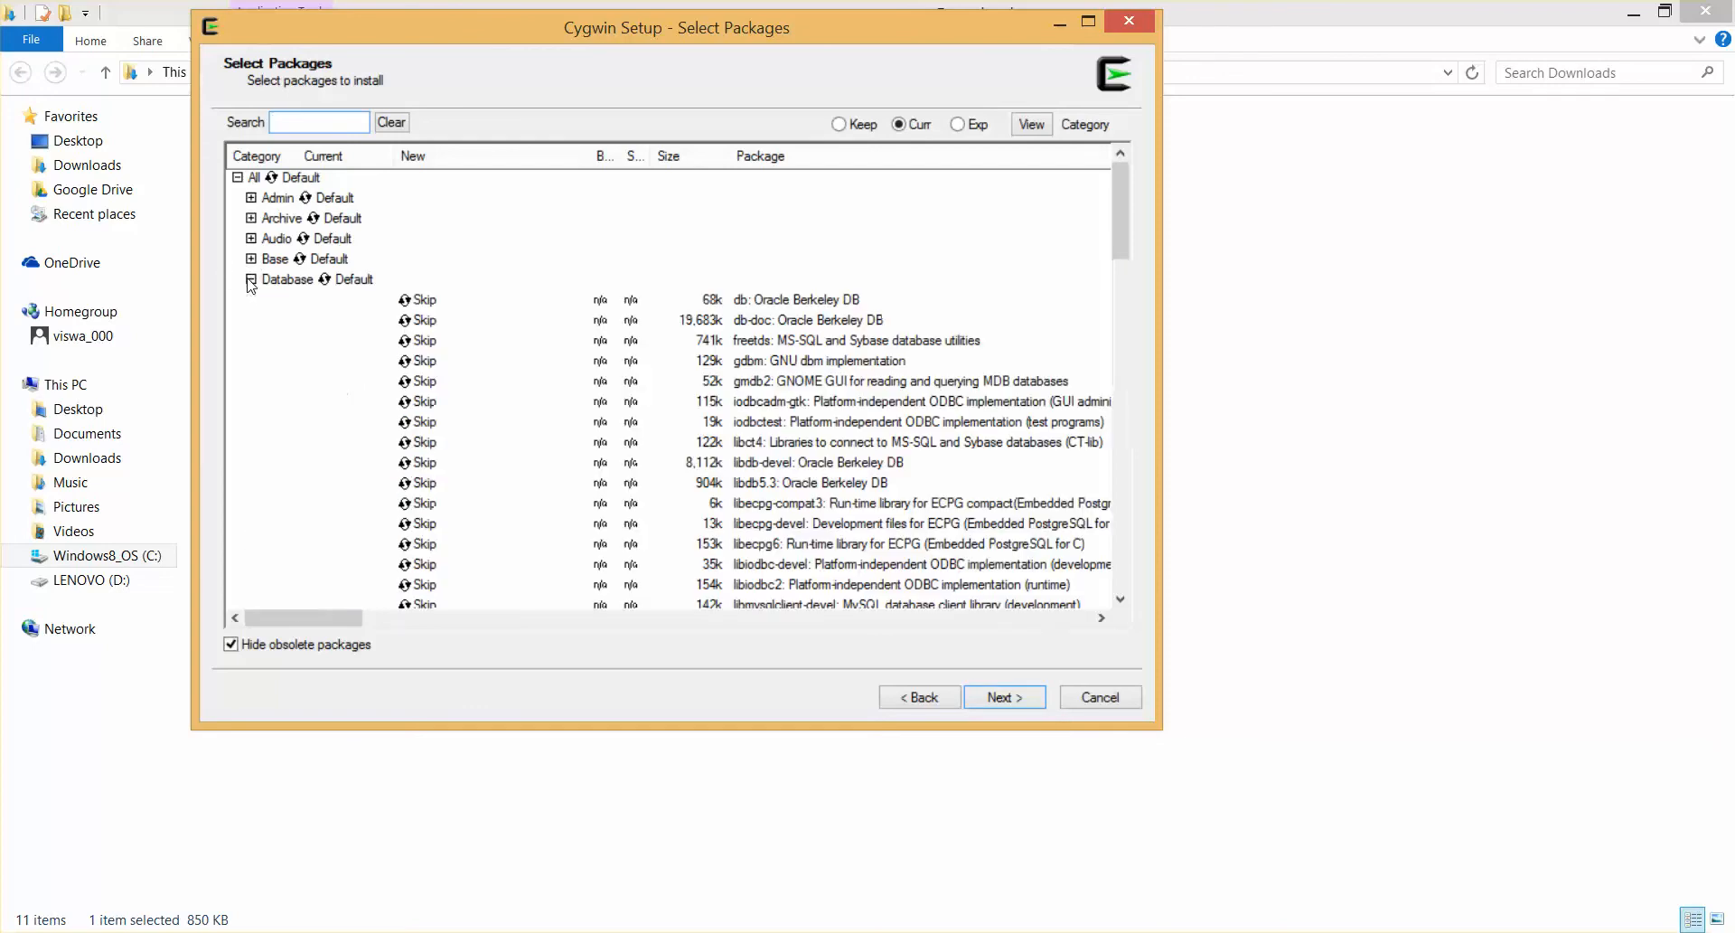
scroll(488, 370, "down", 4)
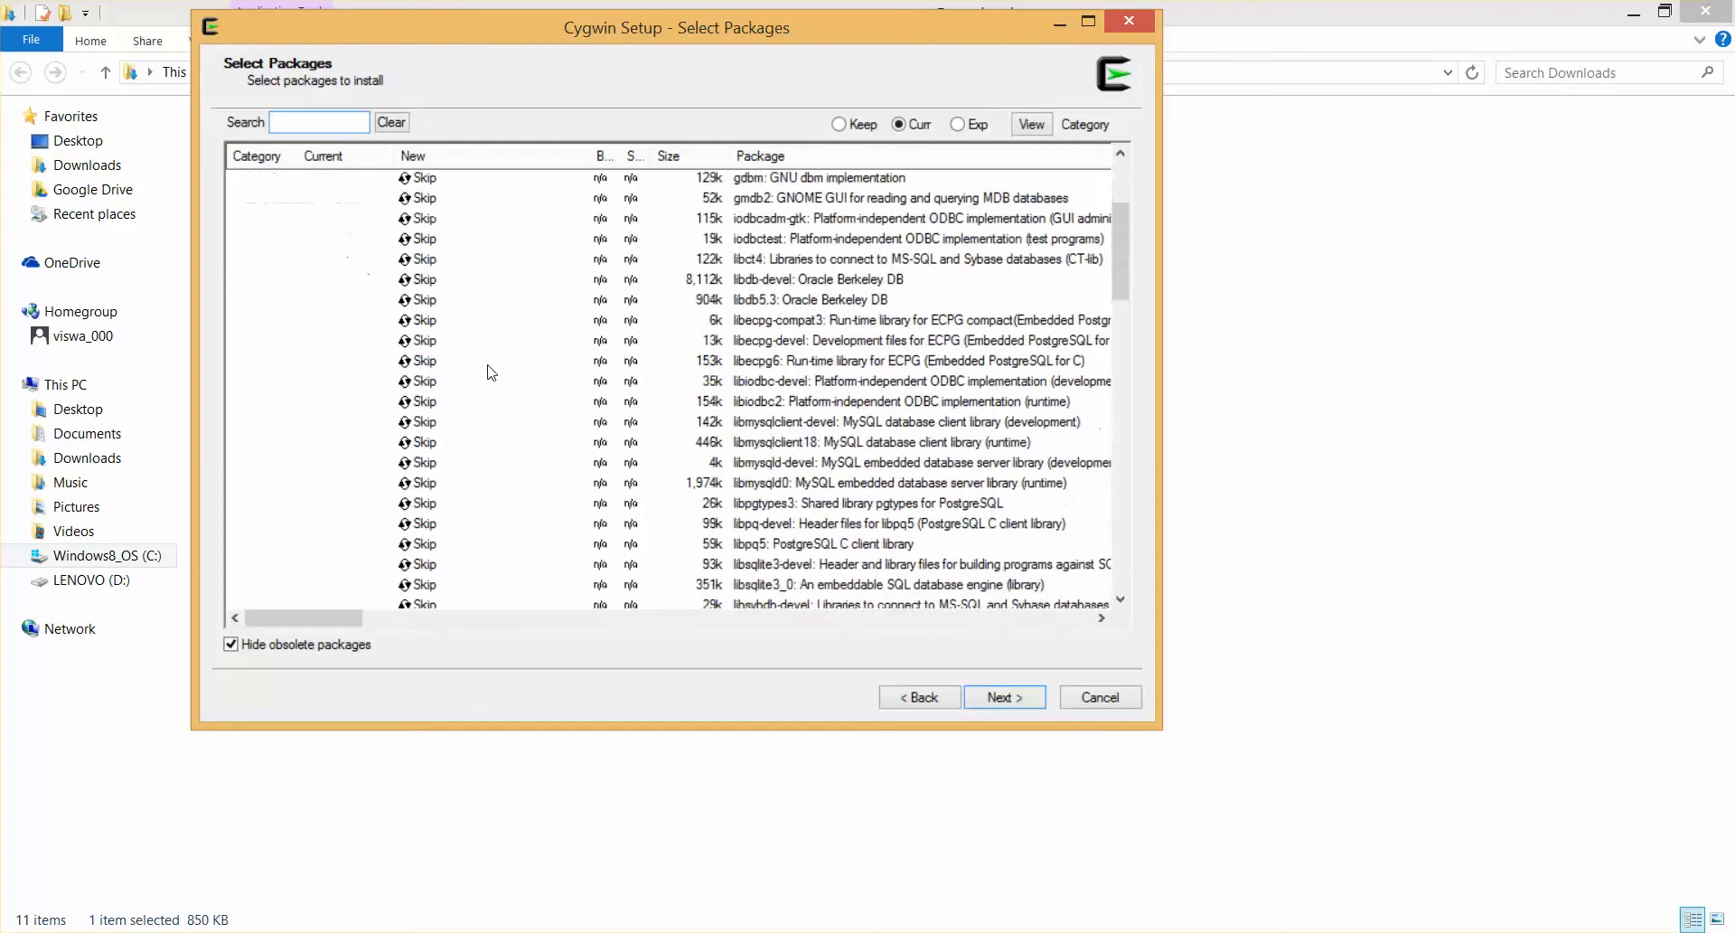
scroll(488, 370, "down", 5)
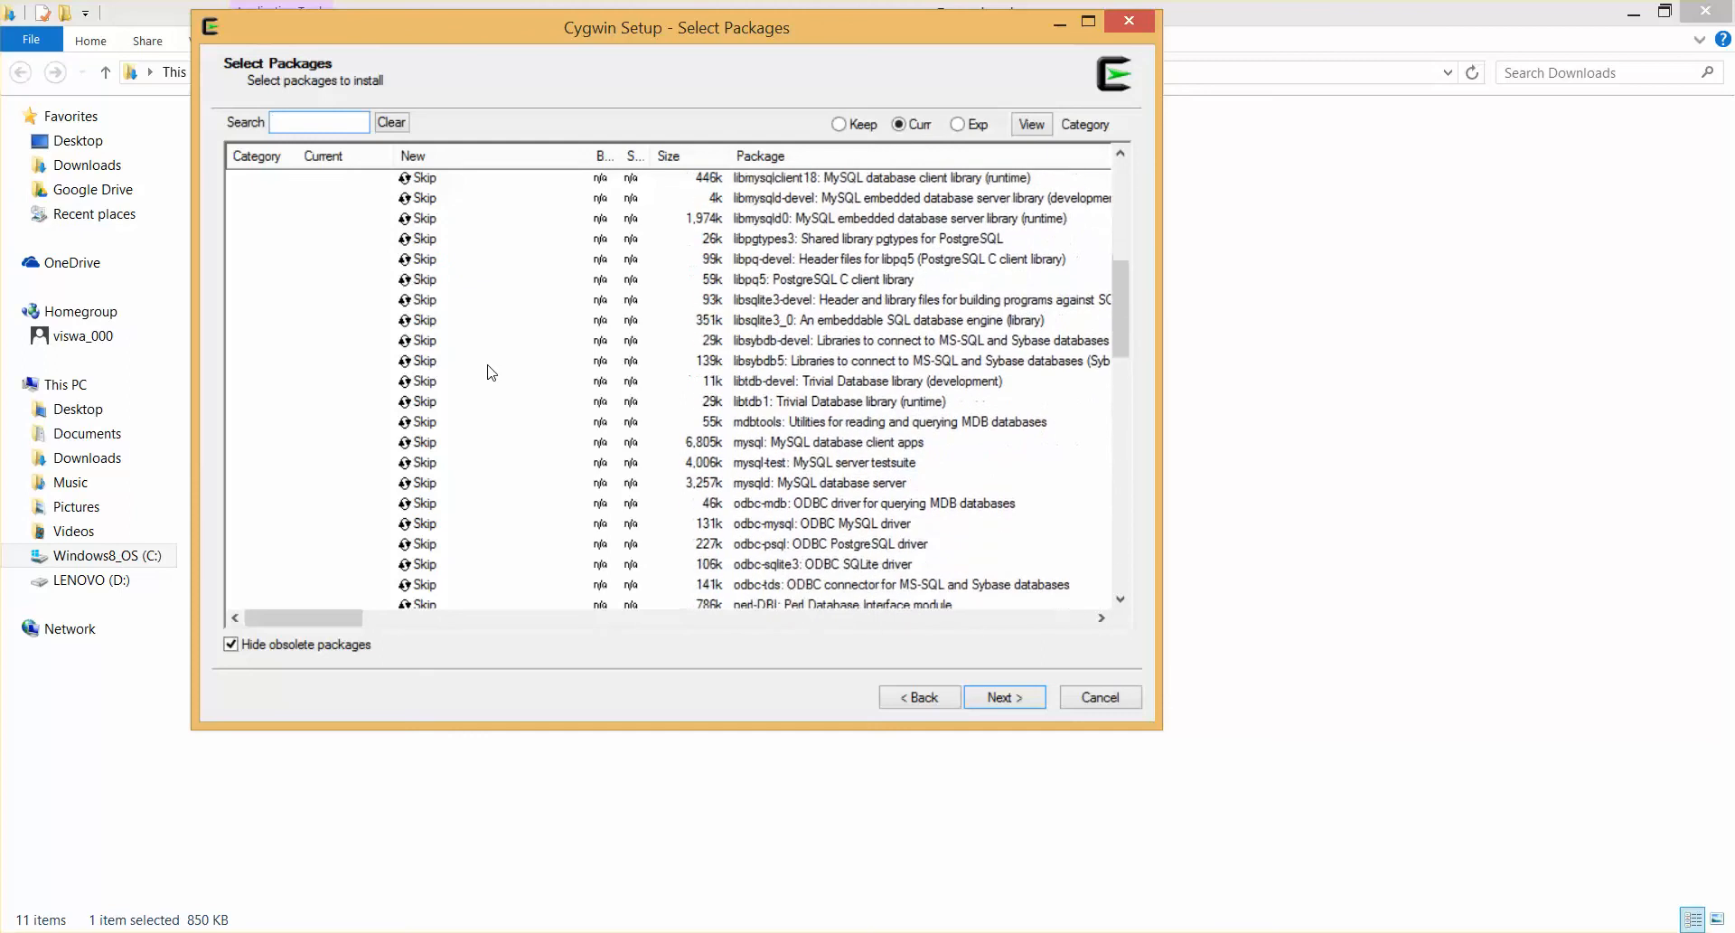
scroll(491, 372, "up", 3)
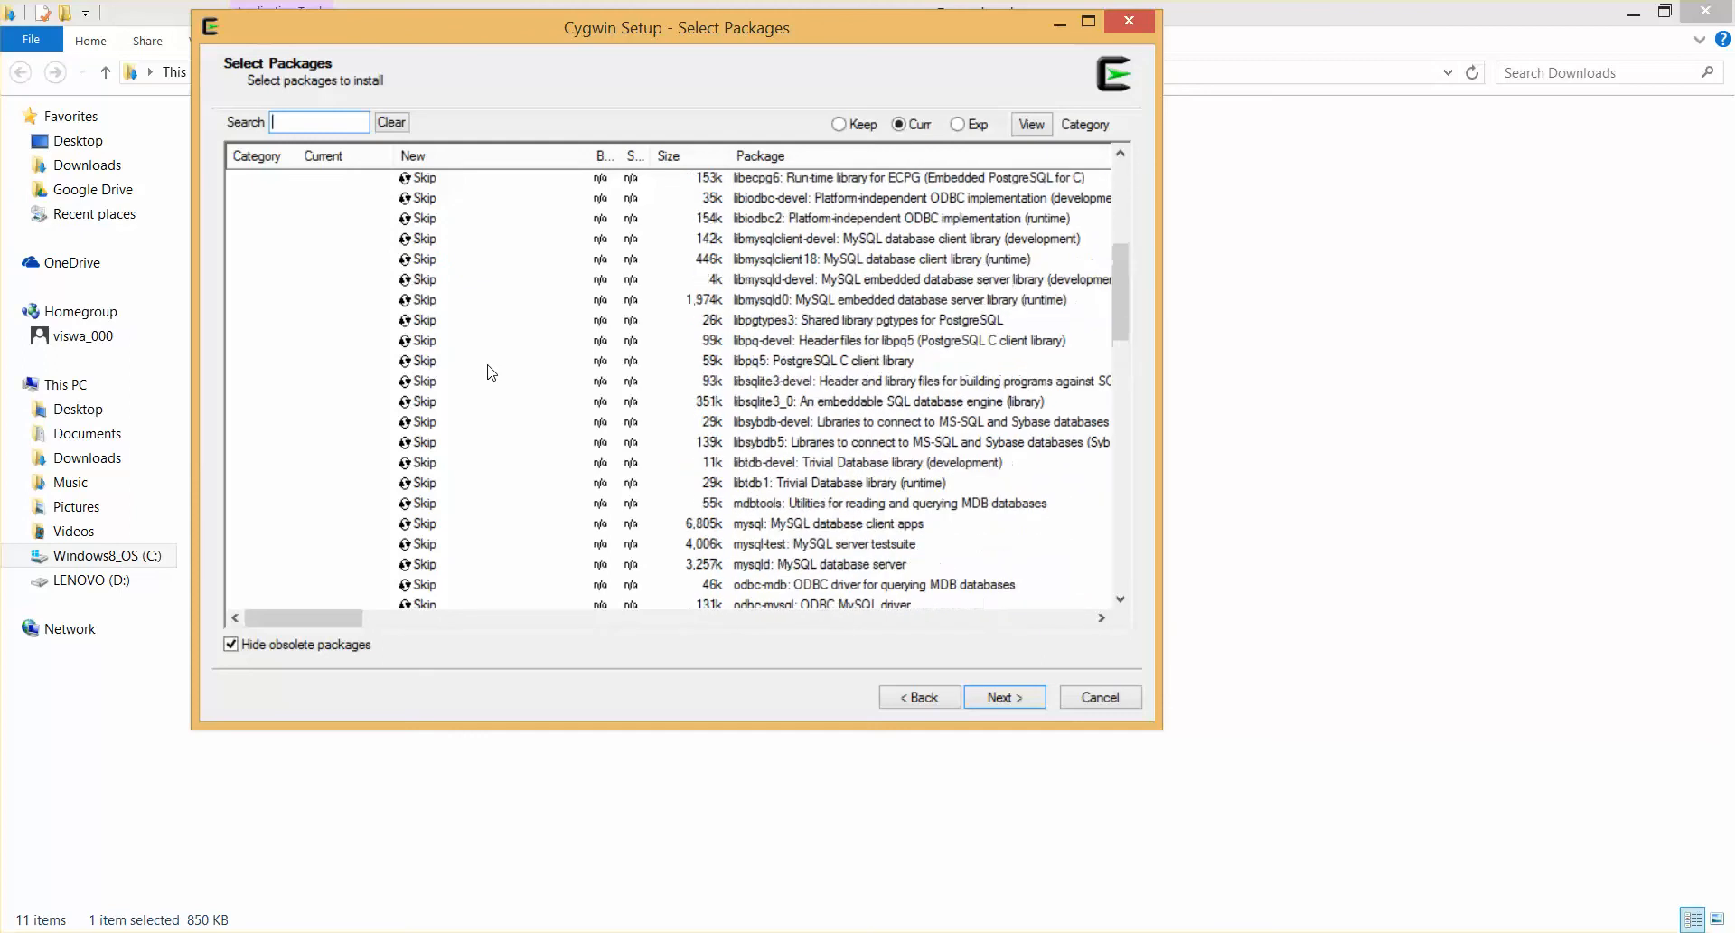
scroll(491, 372, "down", 2)
scroll(491, 373, "down", 1)
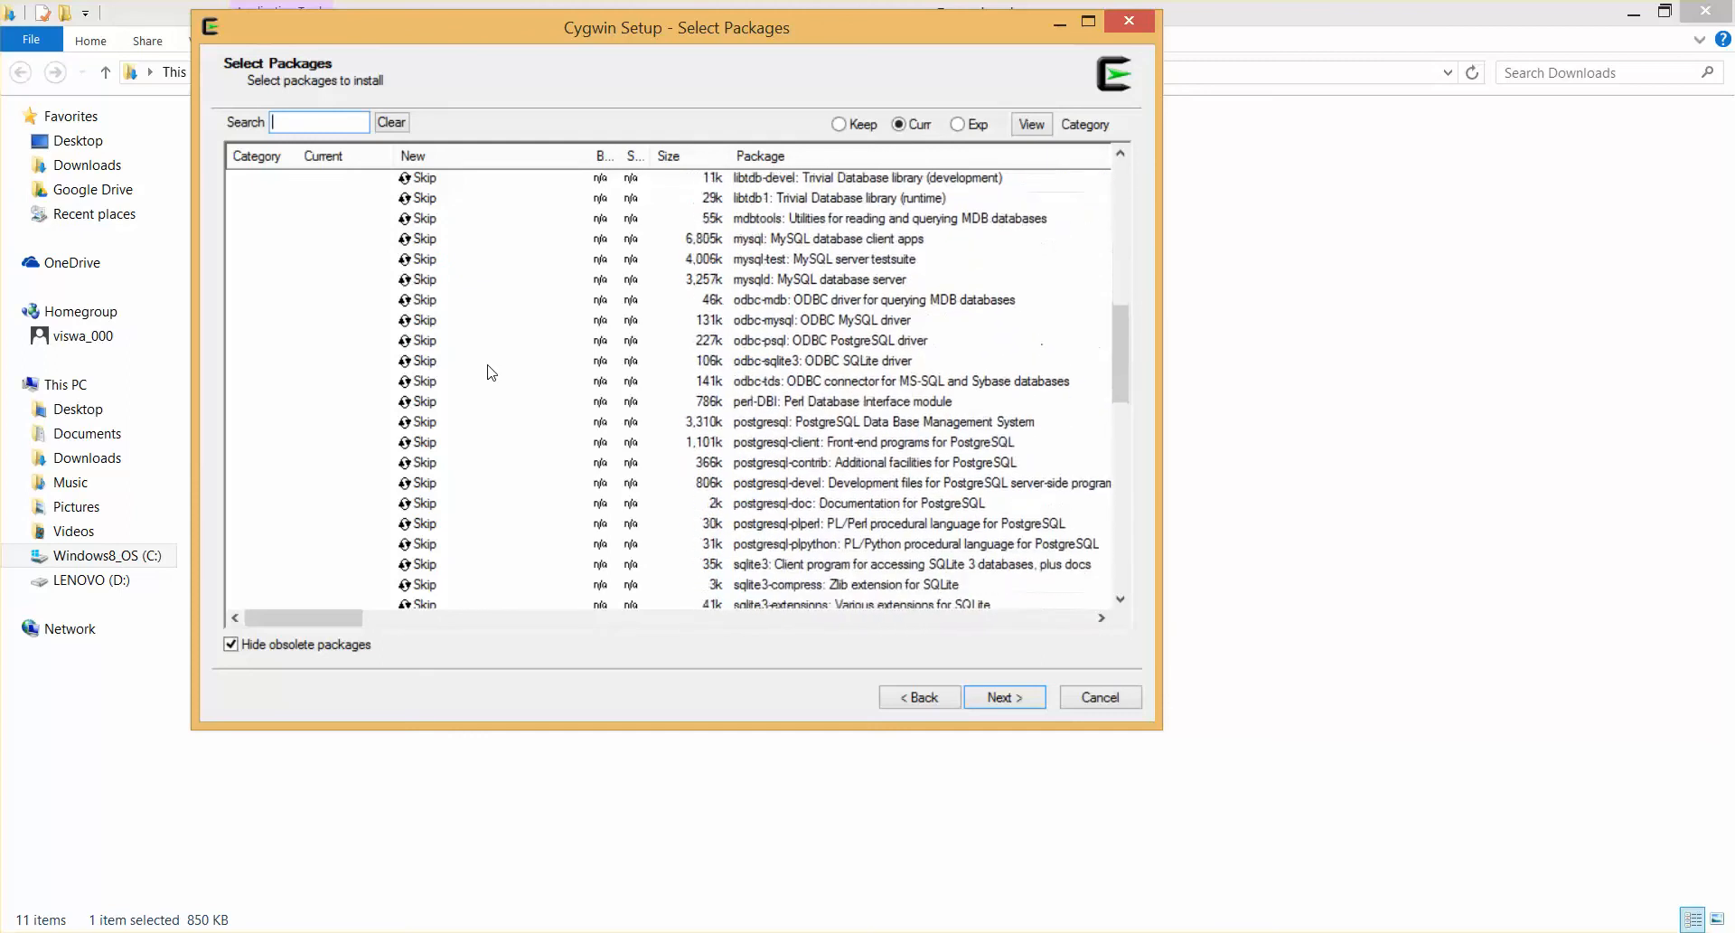
scroll(491, 373, "up", 1)
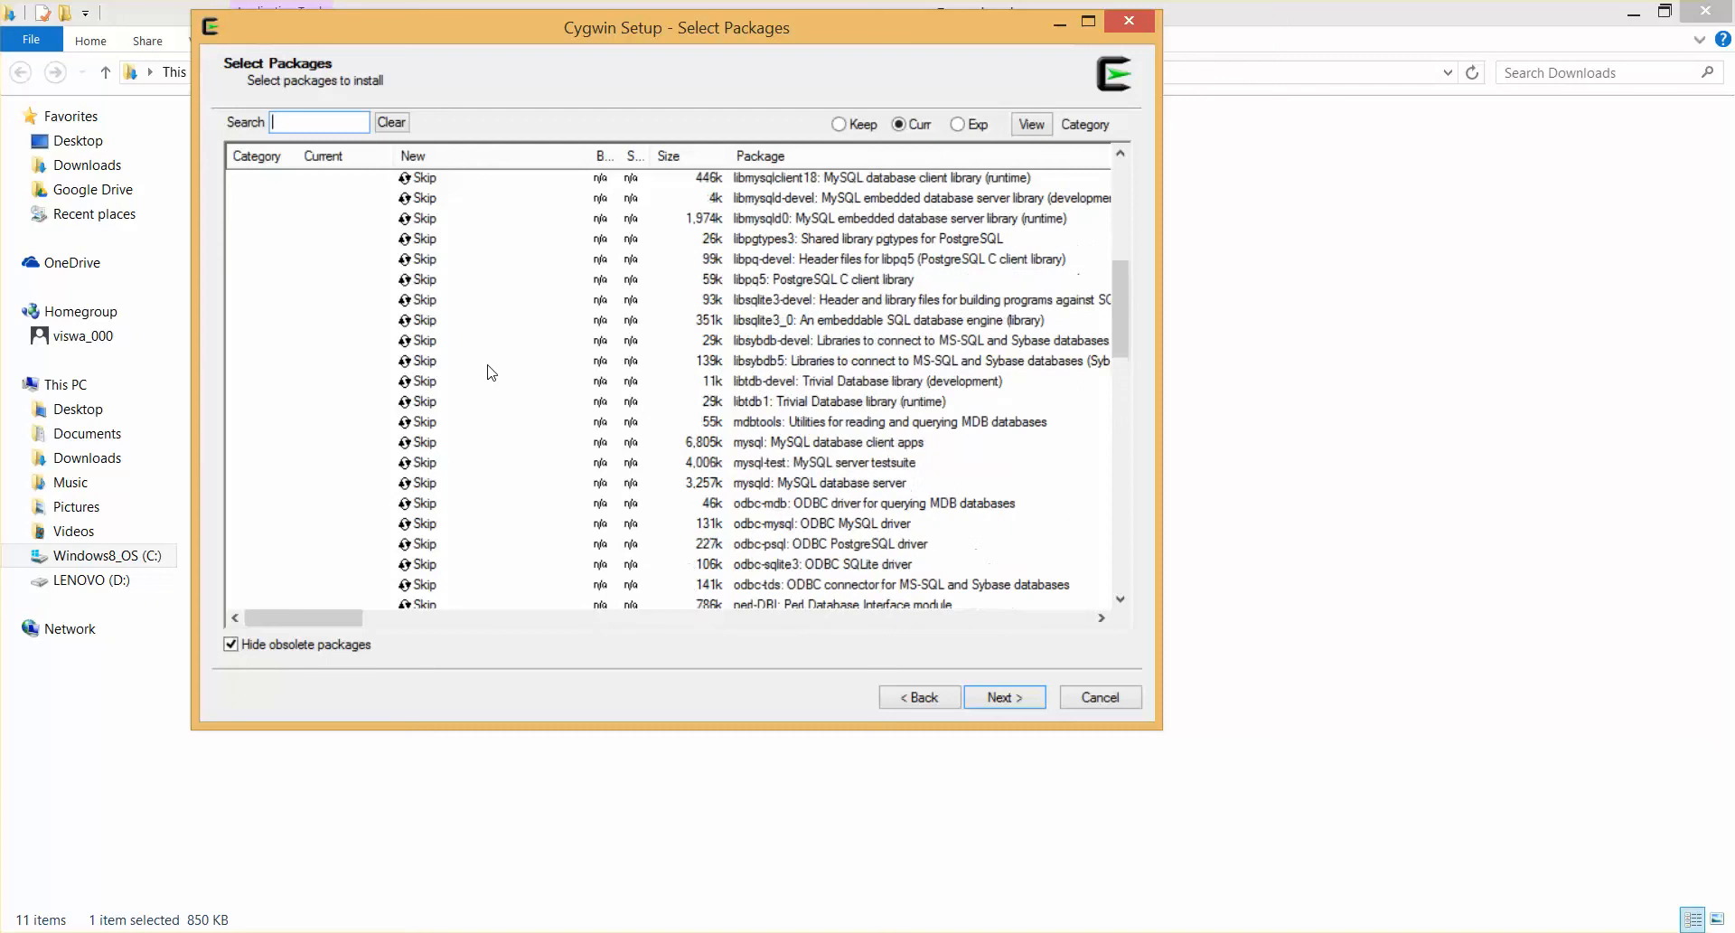
Toggle the install choice of the odbc-mysql package and run the installation with the current package selection
left_click(407, 524)
left_click(408, 524)
left_click(998, 695)
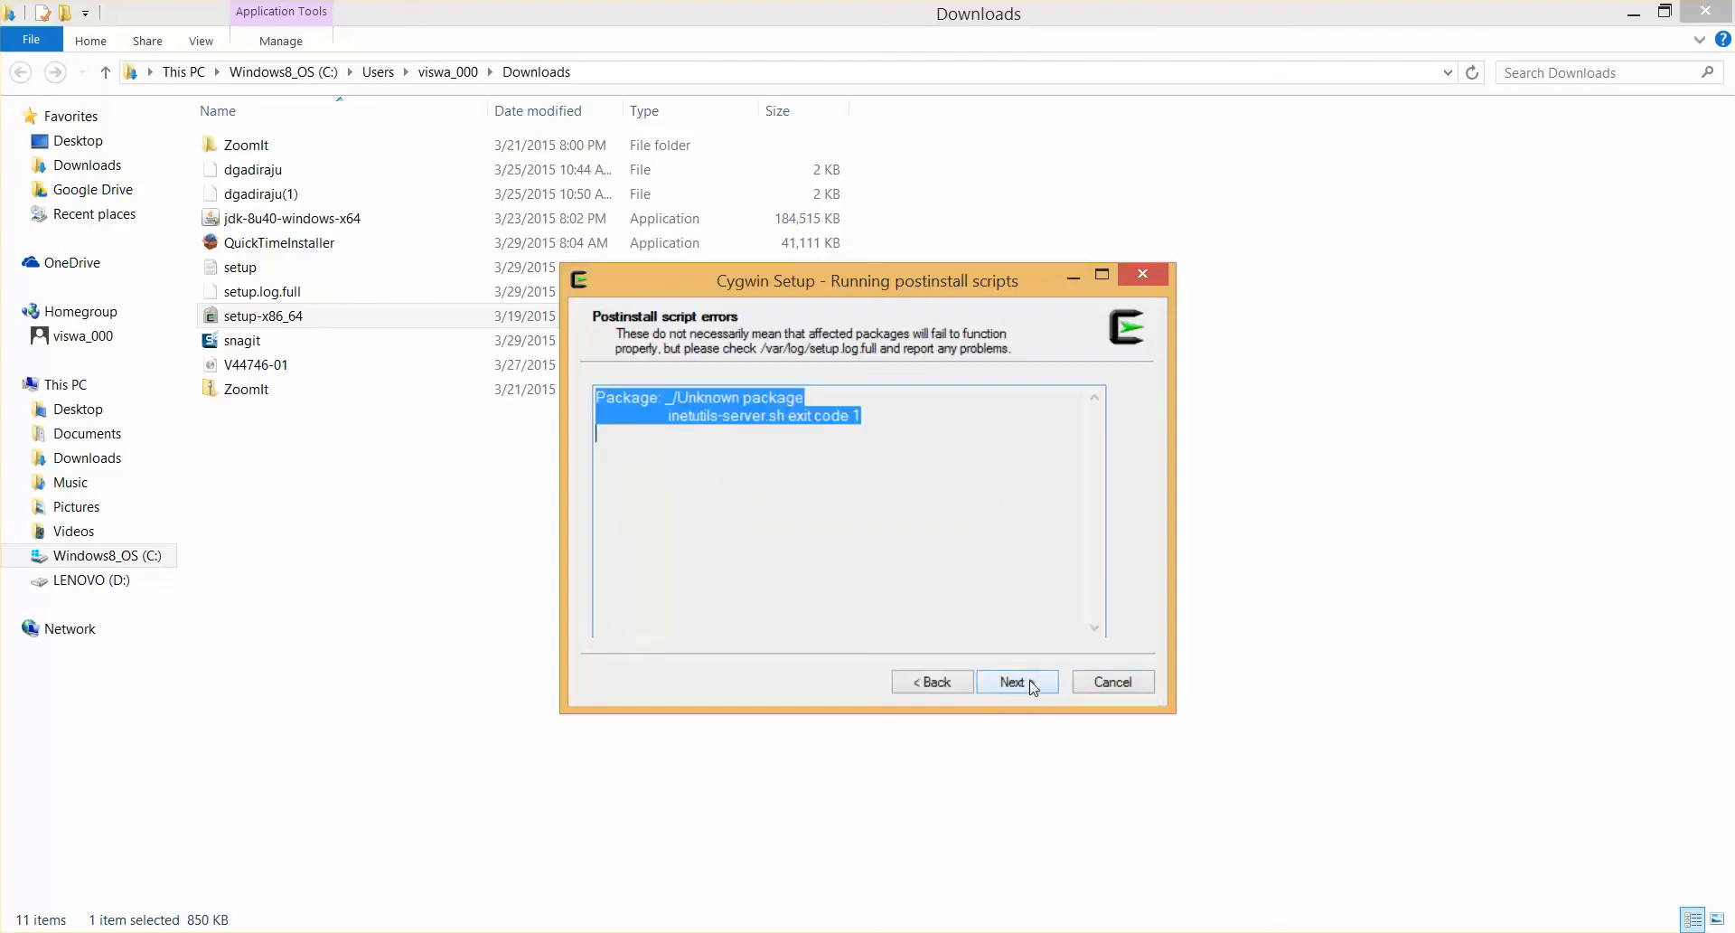
Continue past the postinstall script report, choose icons for the Desktop and Start Menu, and finish the setup
left_click(1030, 679)
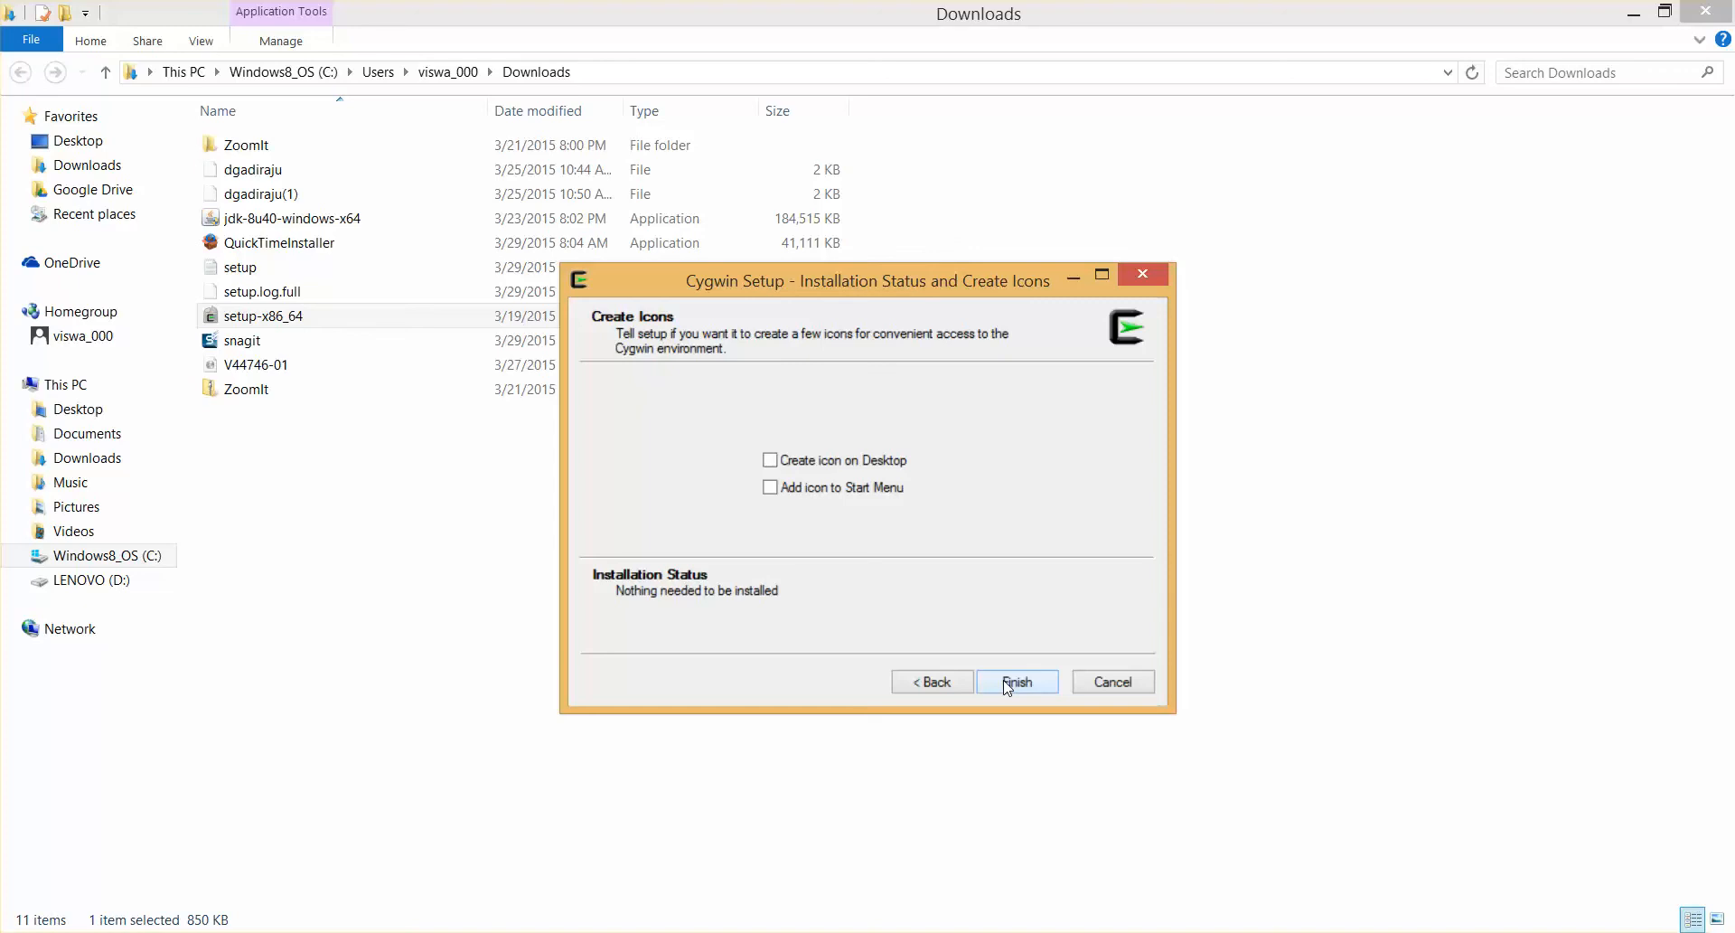
left_click(771, 488)
left_click(1001, 682)
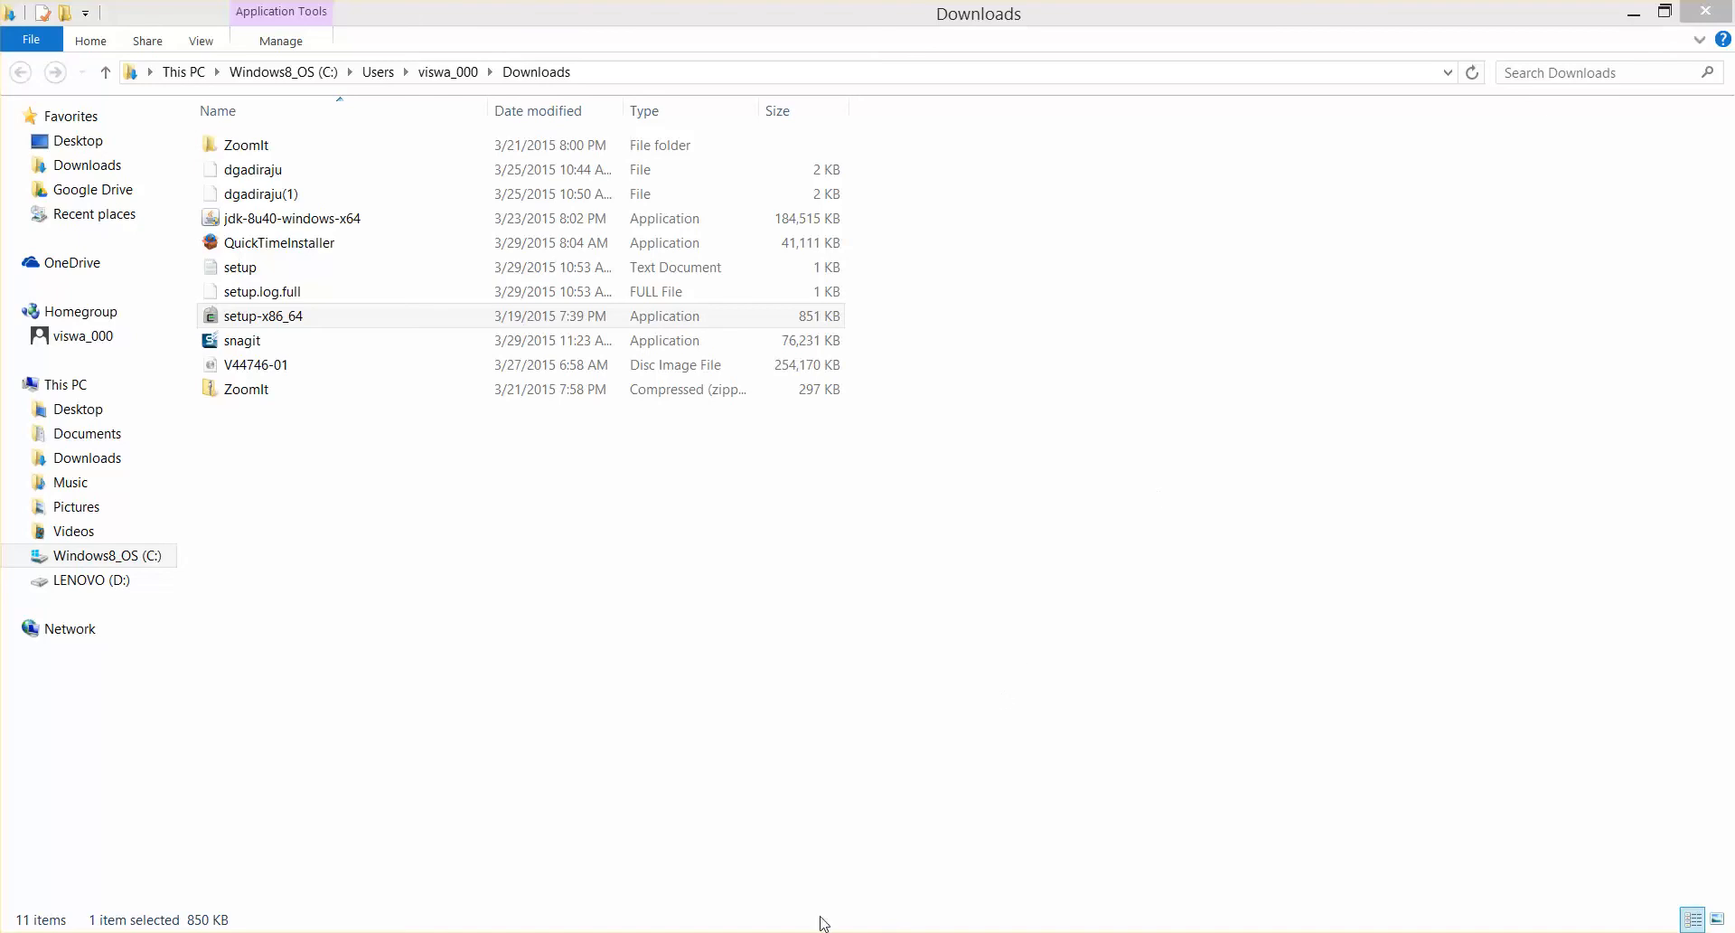
Launch the Cygwin64 Terminal from the desktop and review its Text font and Looks options
key("super+d")
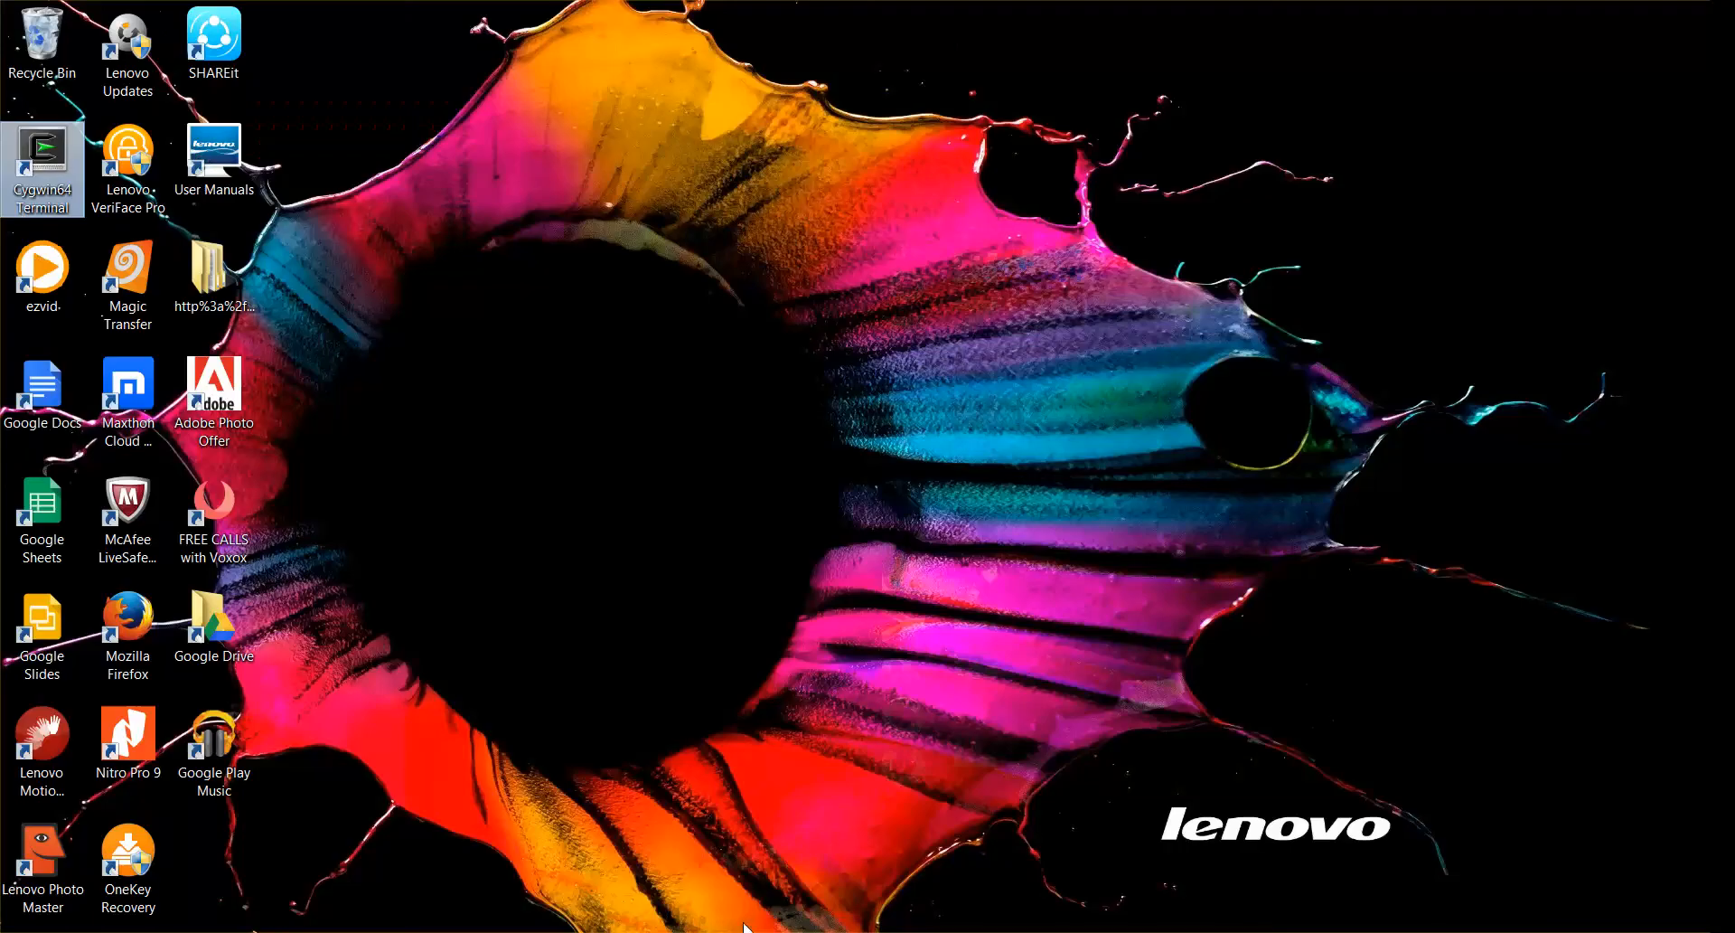
double_click(63, 151)
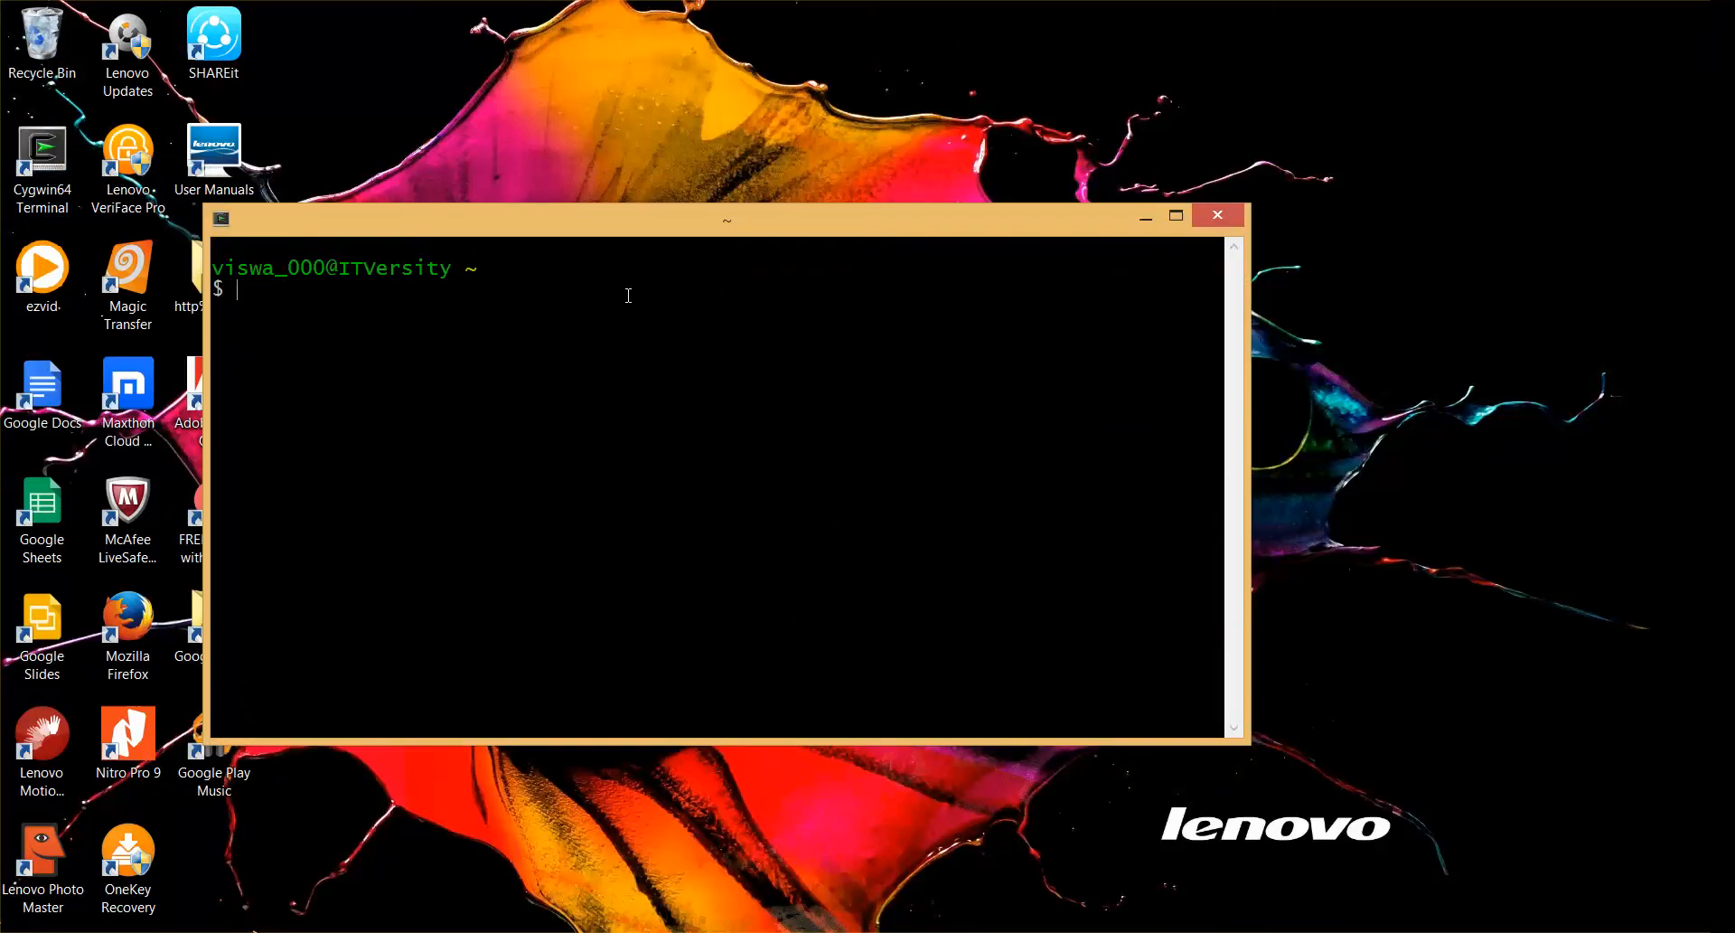
right_click(698, 233)
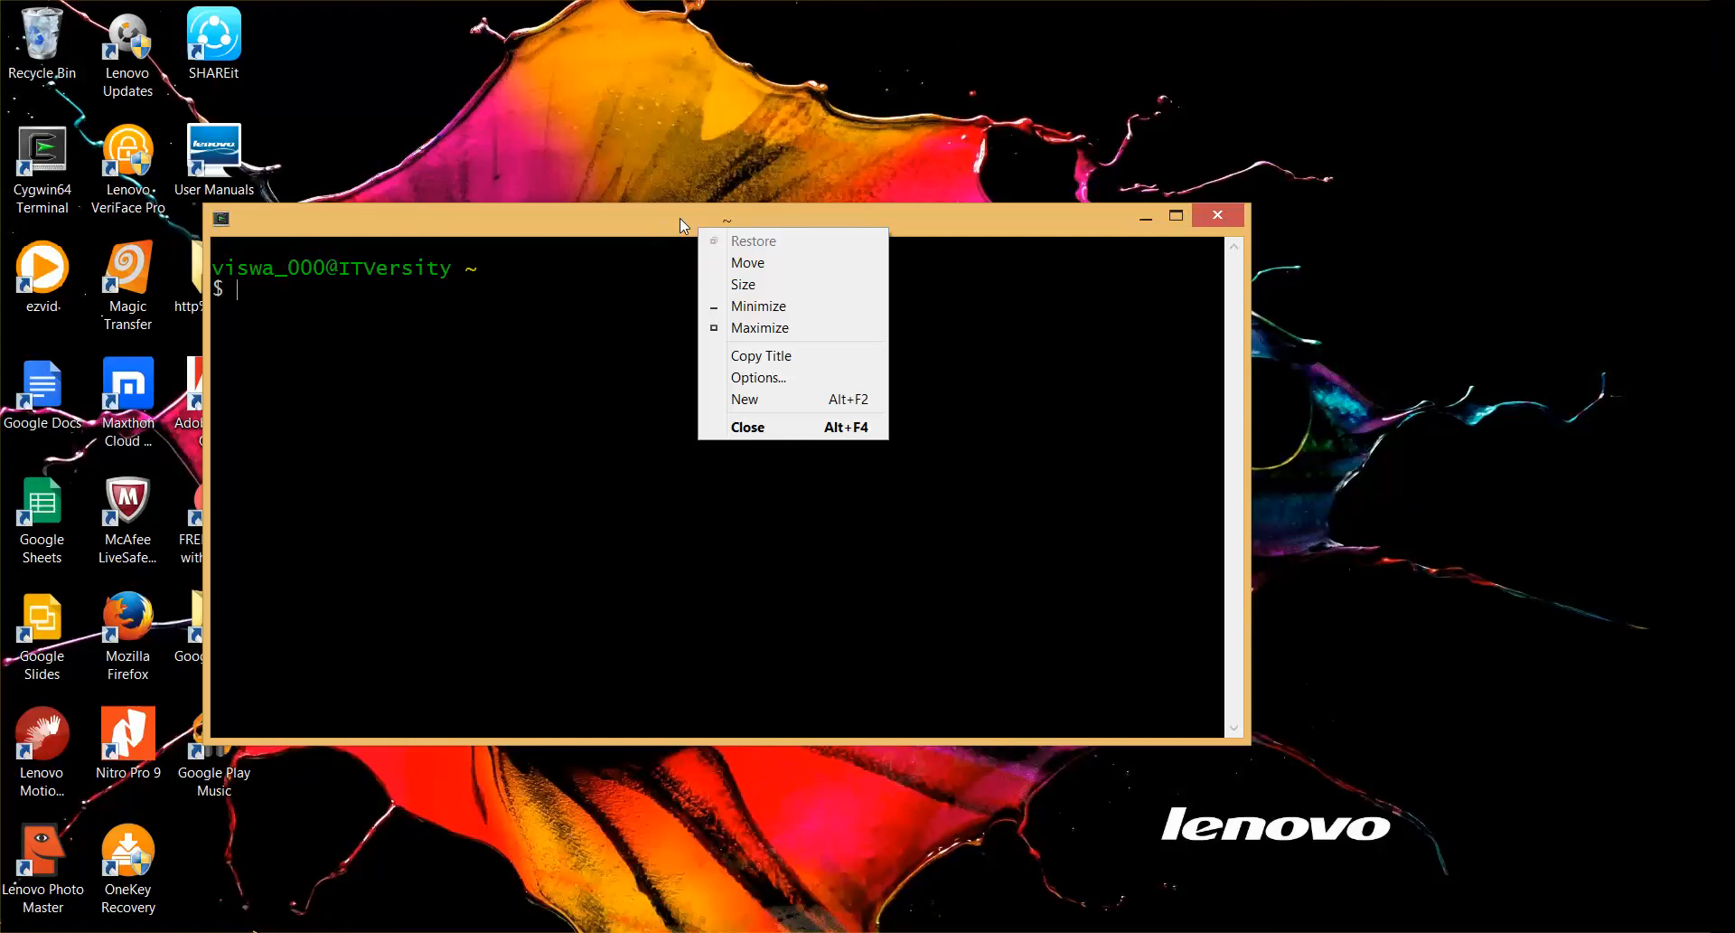
left_click(751, 377)
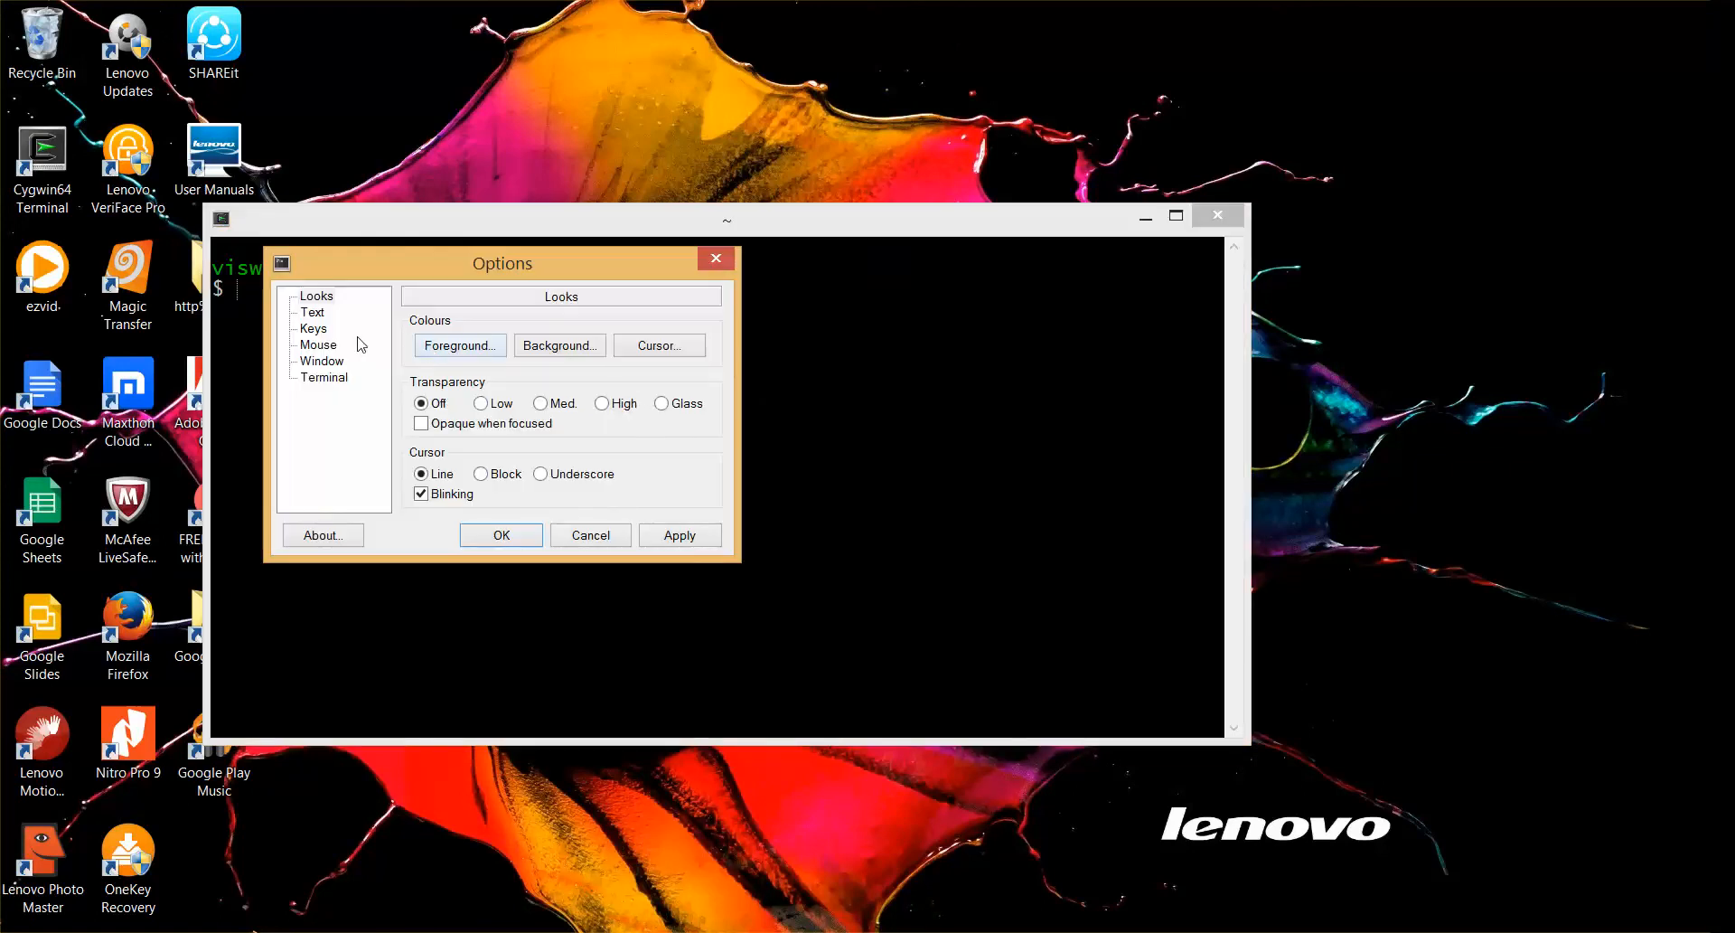
left_click(317, 316)
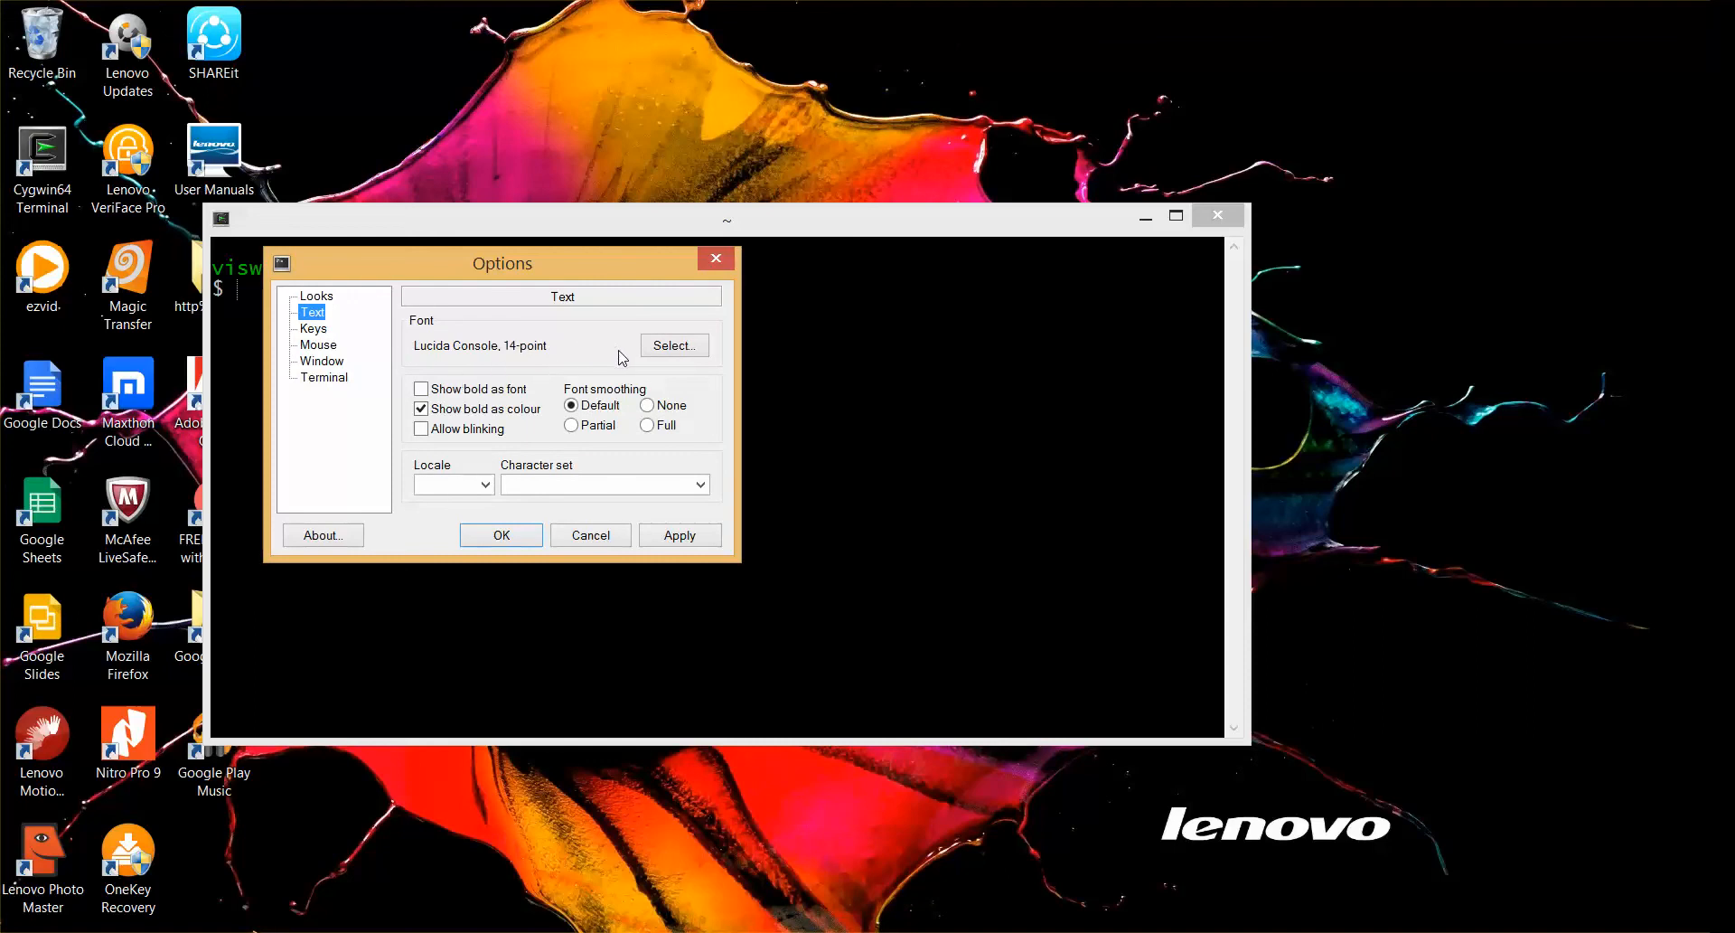
left_click(678, 346)
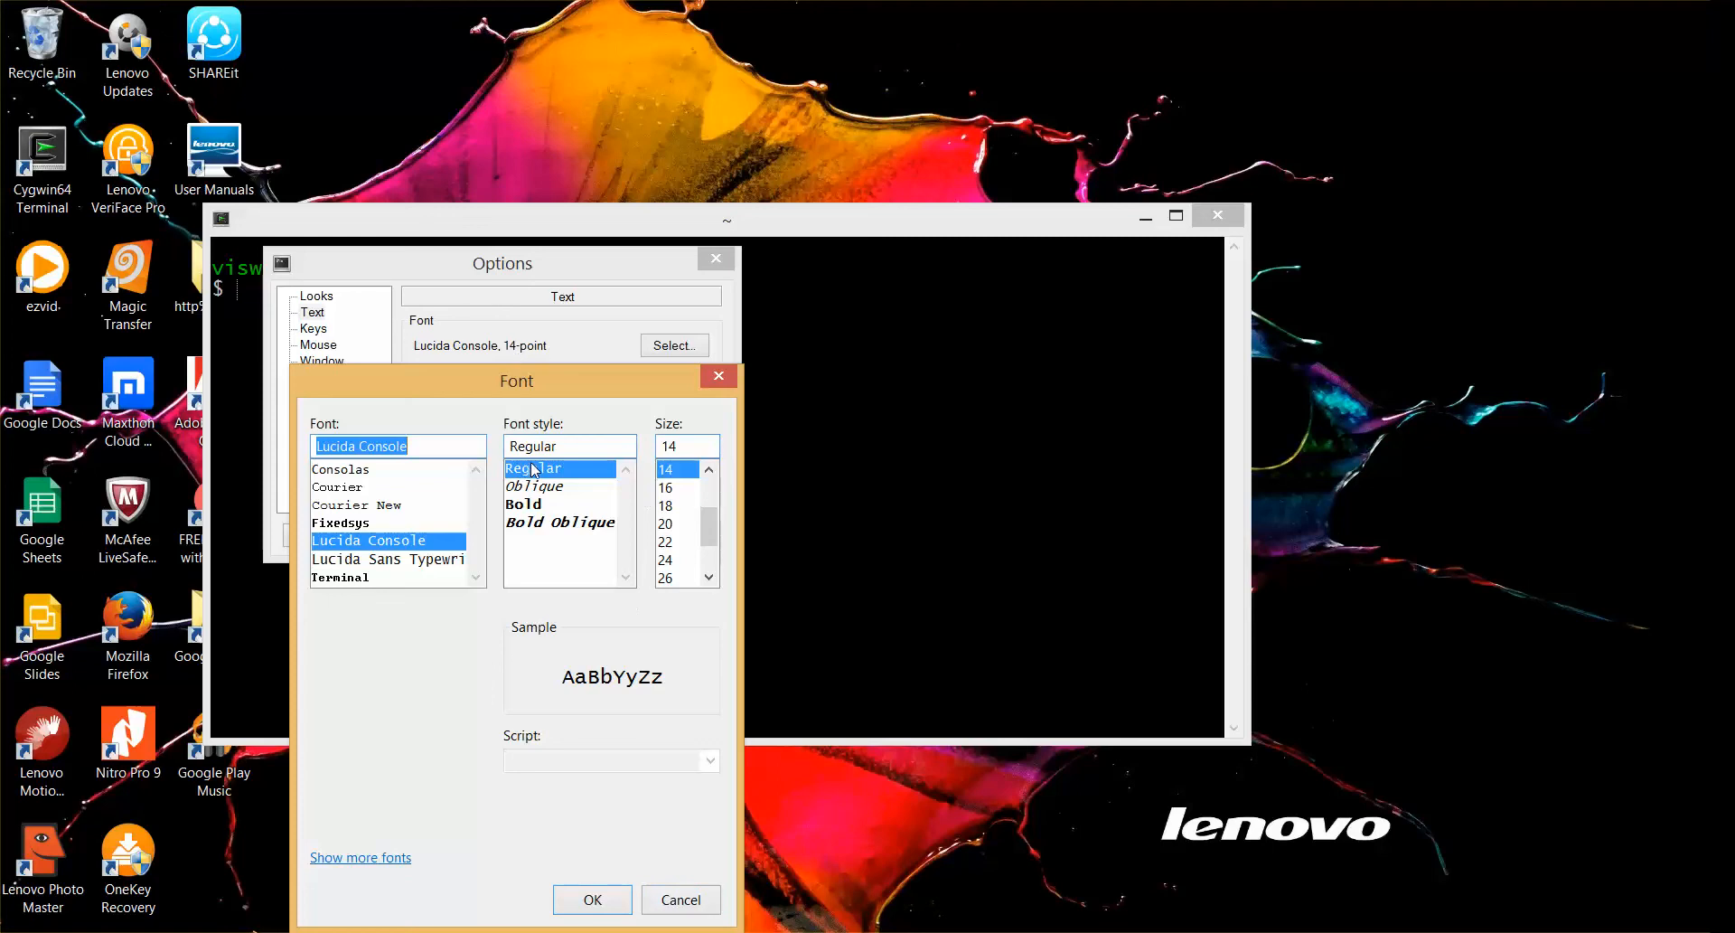
left_click(684, 902)
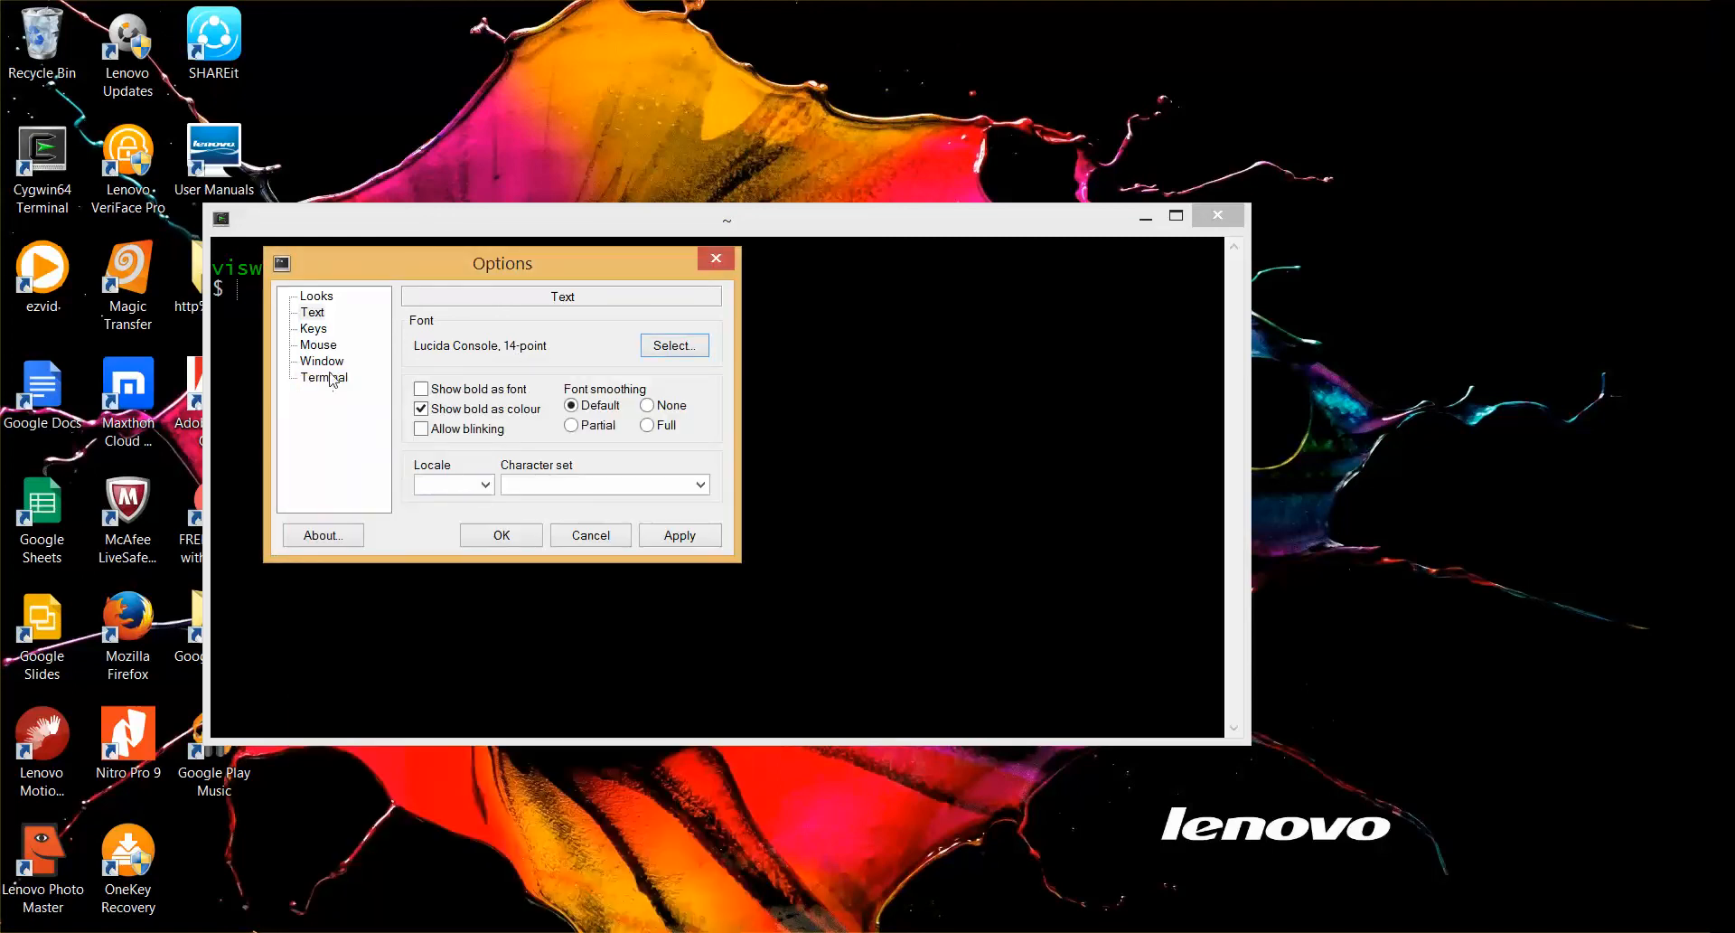
left_click(316, 298)
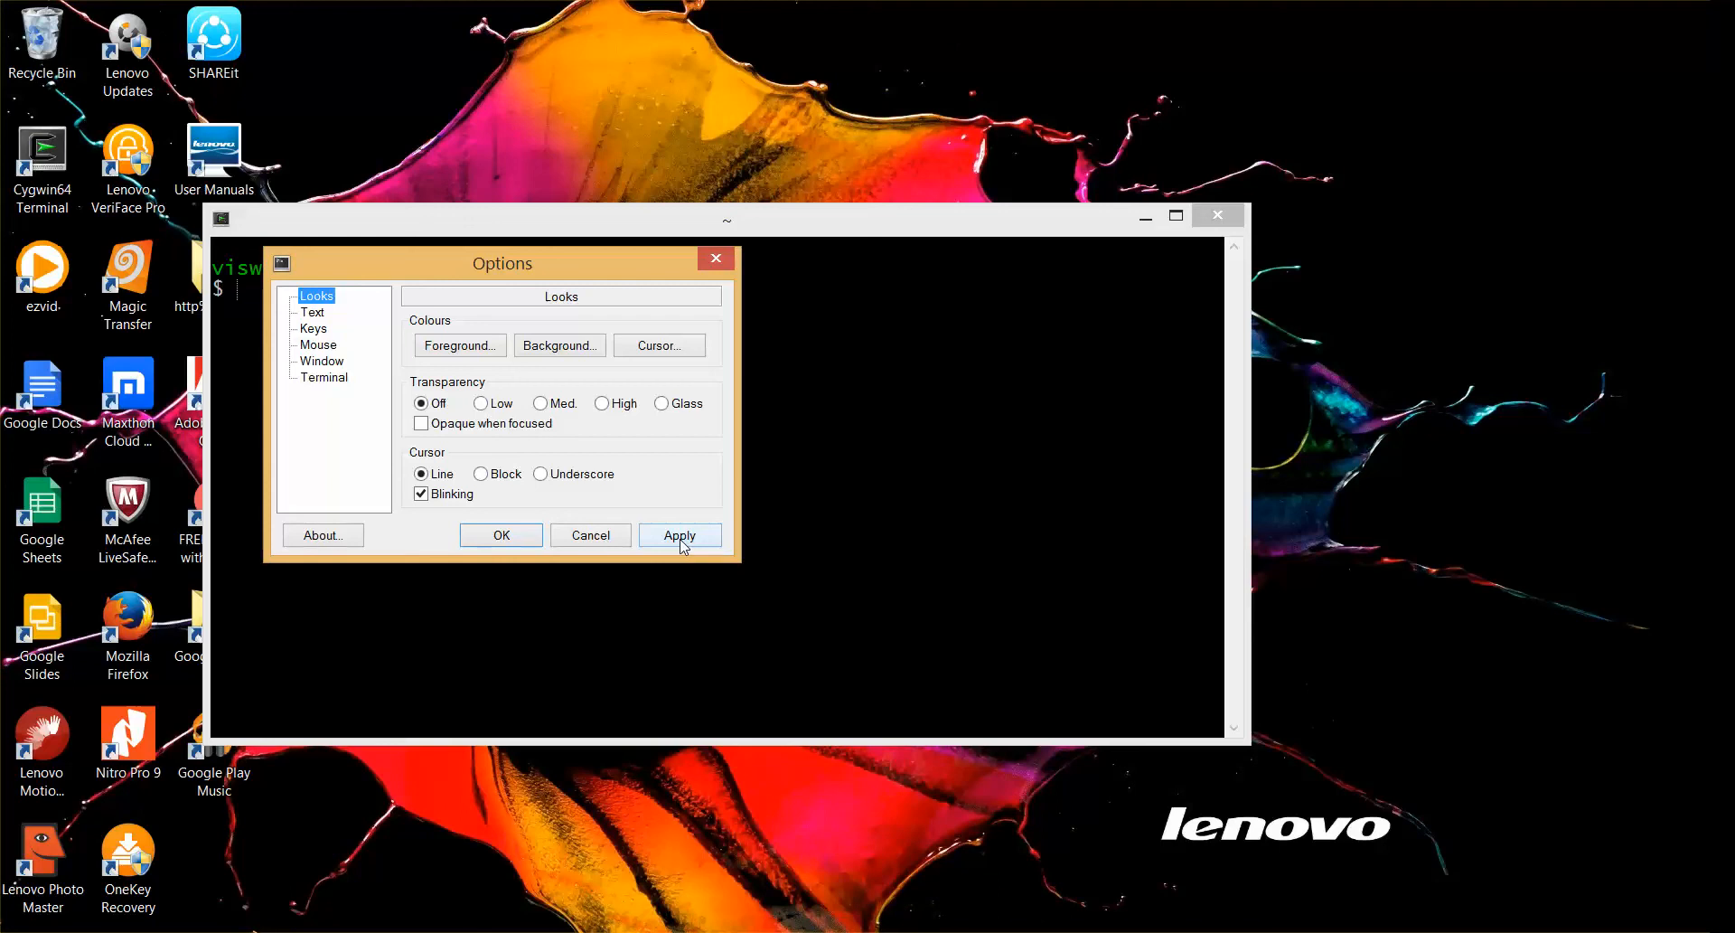
left_click(535, 540)
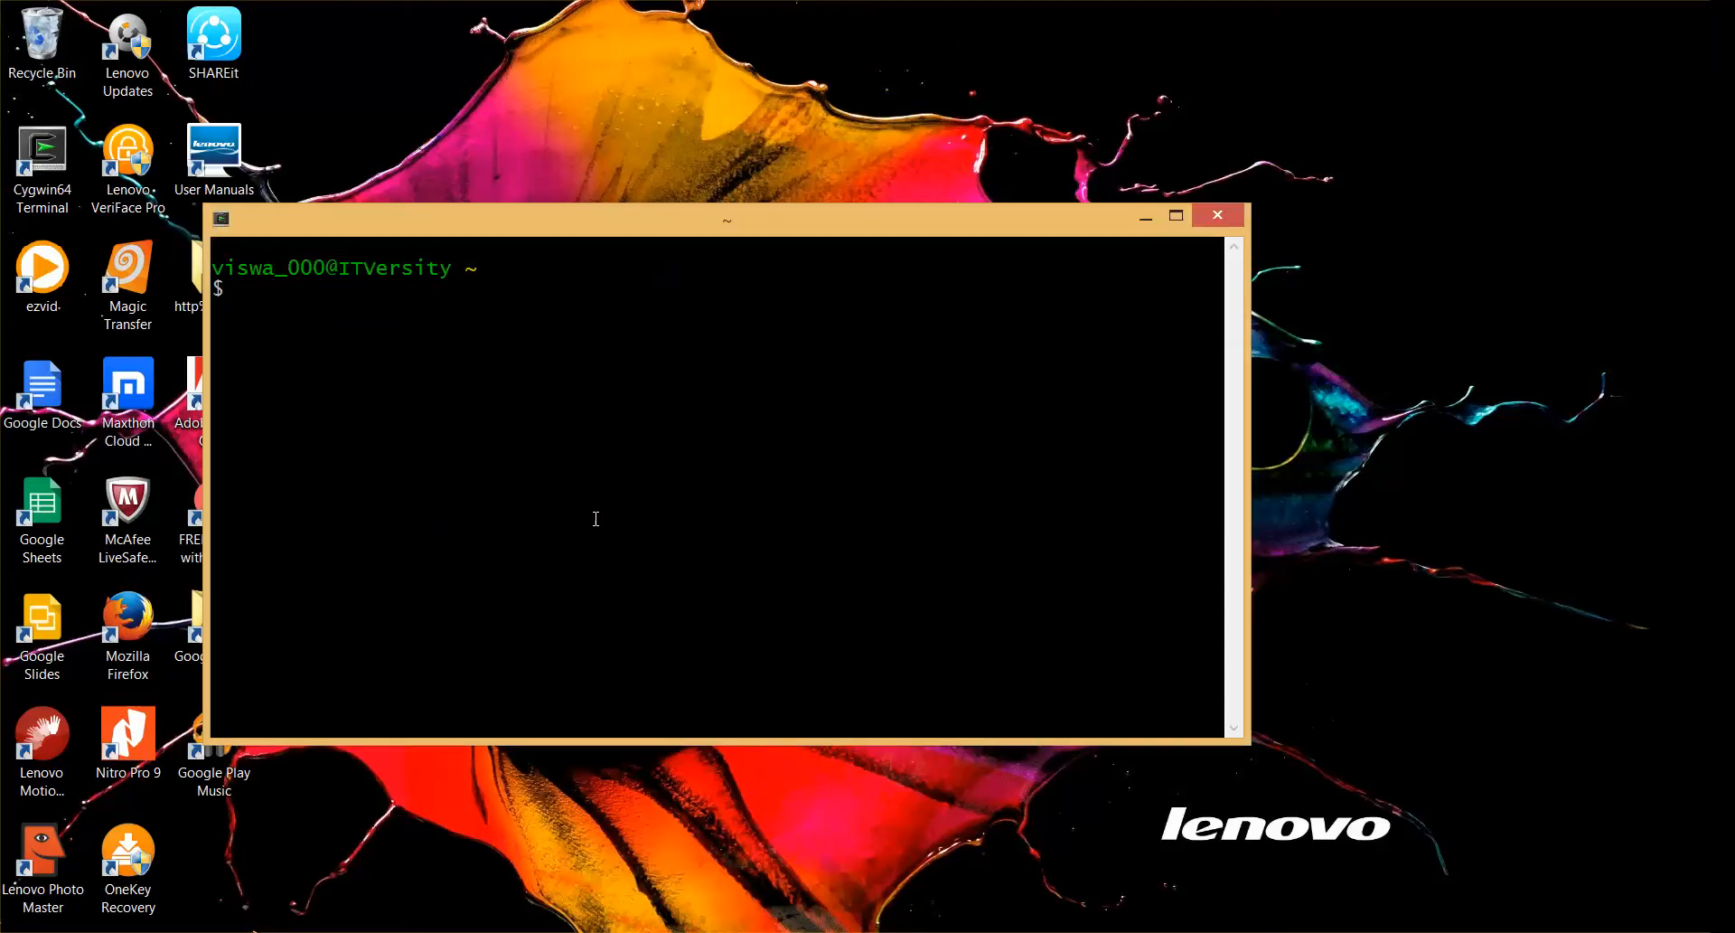
List the home directory's contents with ls -ltr and print the working directory with pwd
type("ls -ltr")
key("Return")
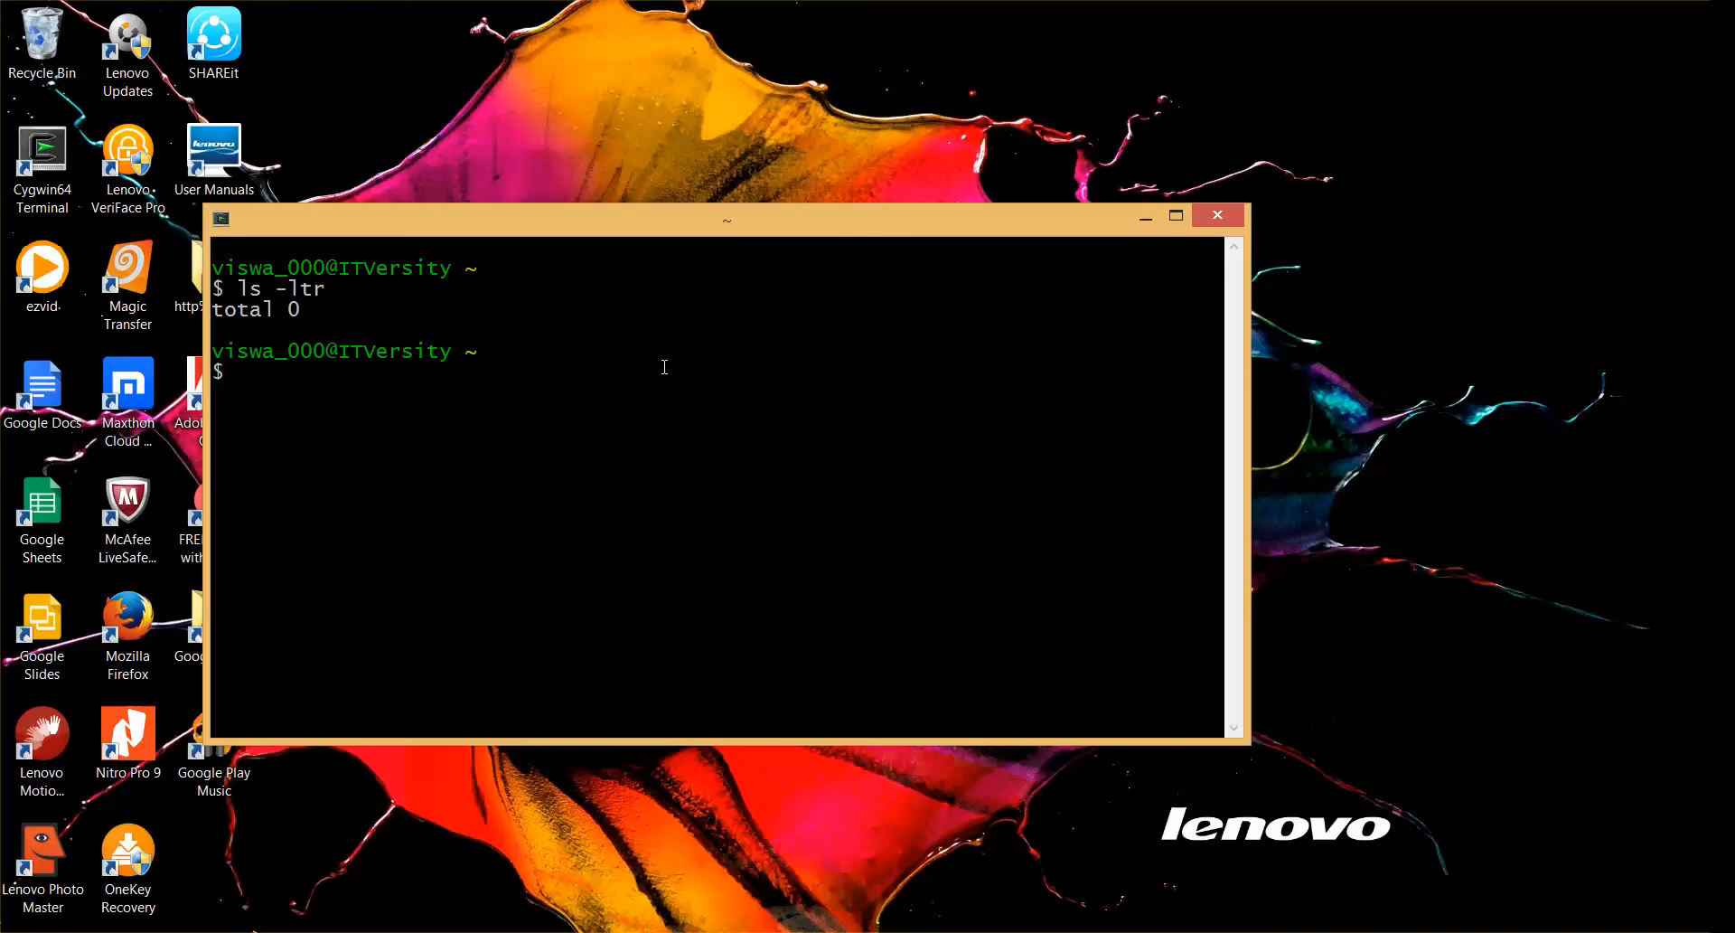
type("pwd")
key("Return")
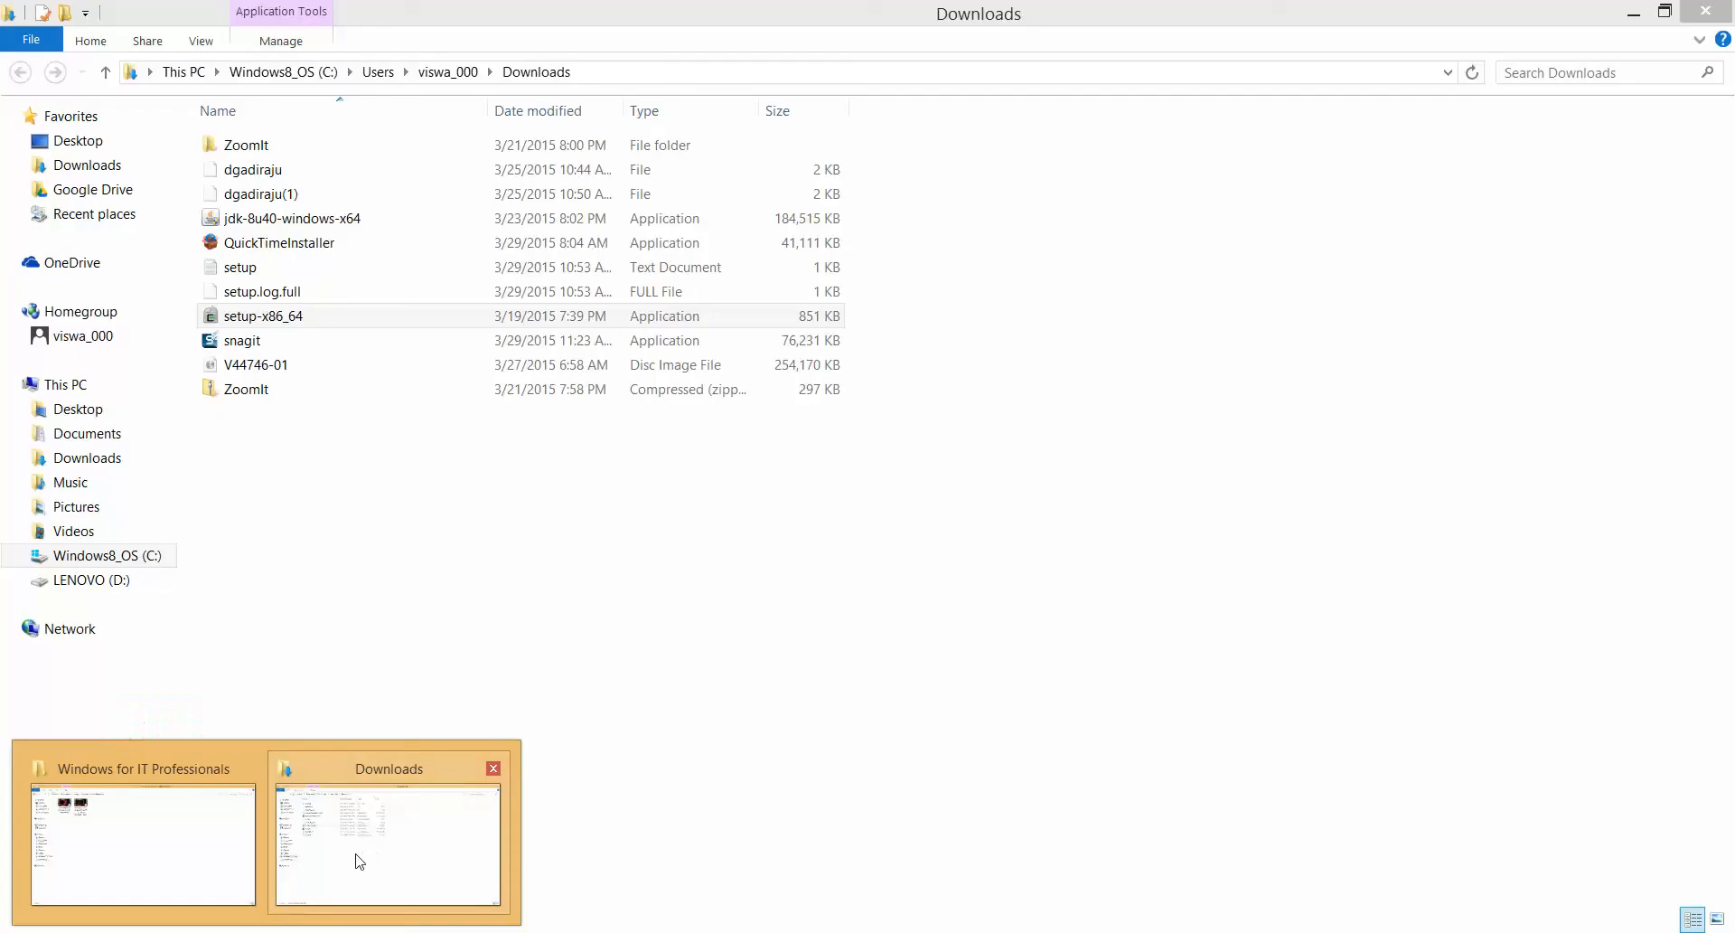
Switch to the File Explorer window and go to the root of the C:\ drive
left_click(356, 860)
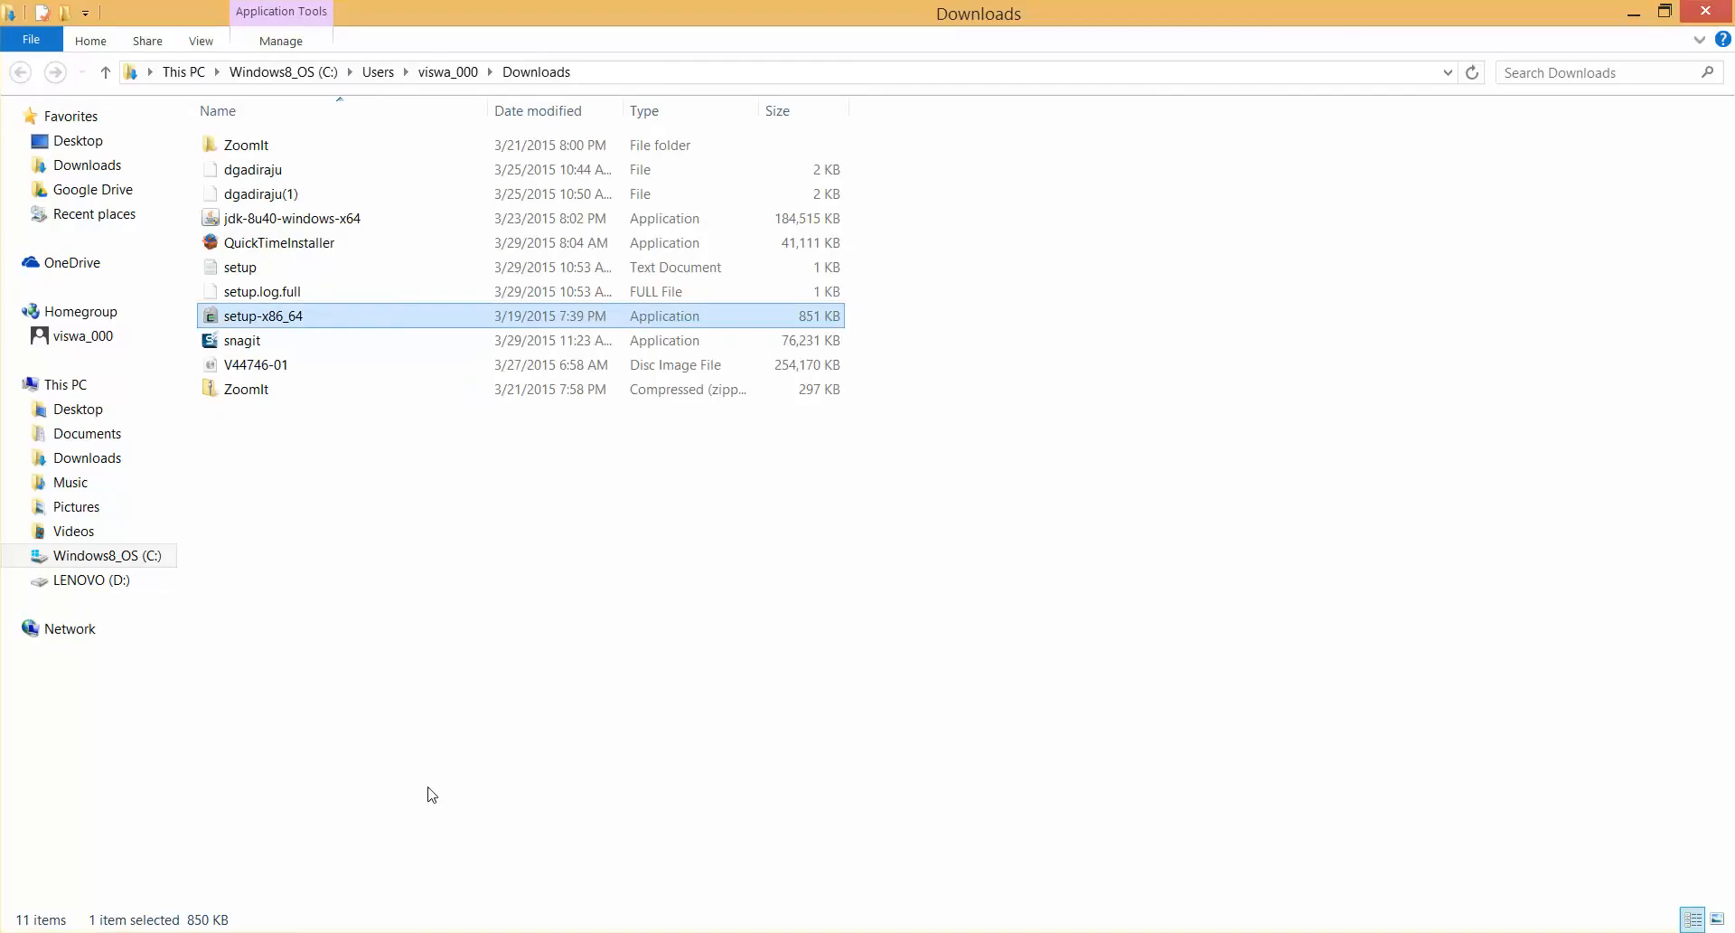
left_click(594, 78)
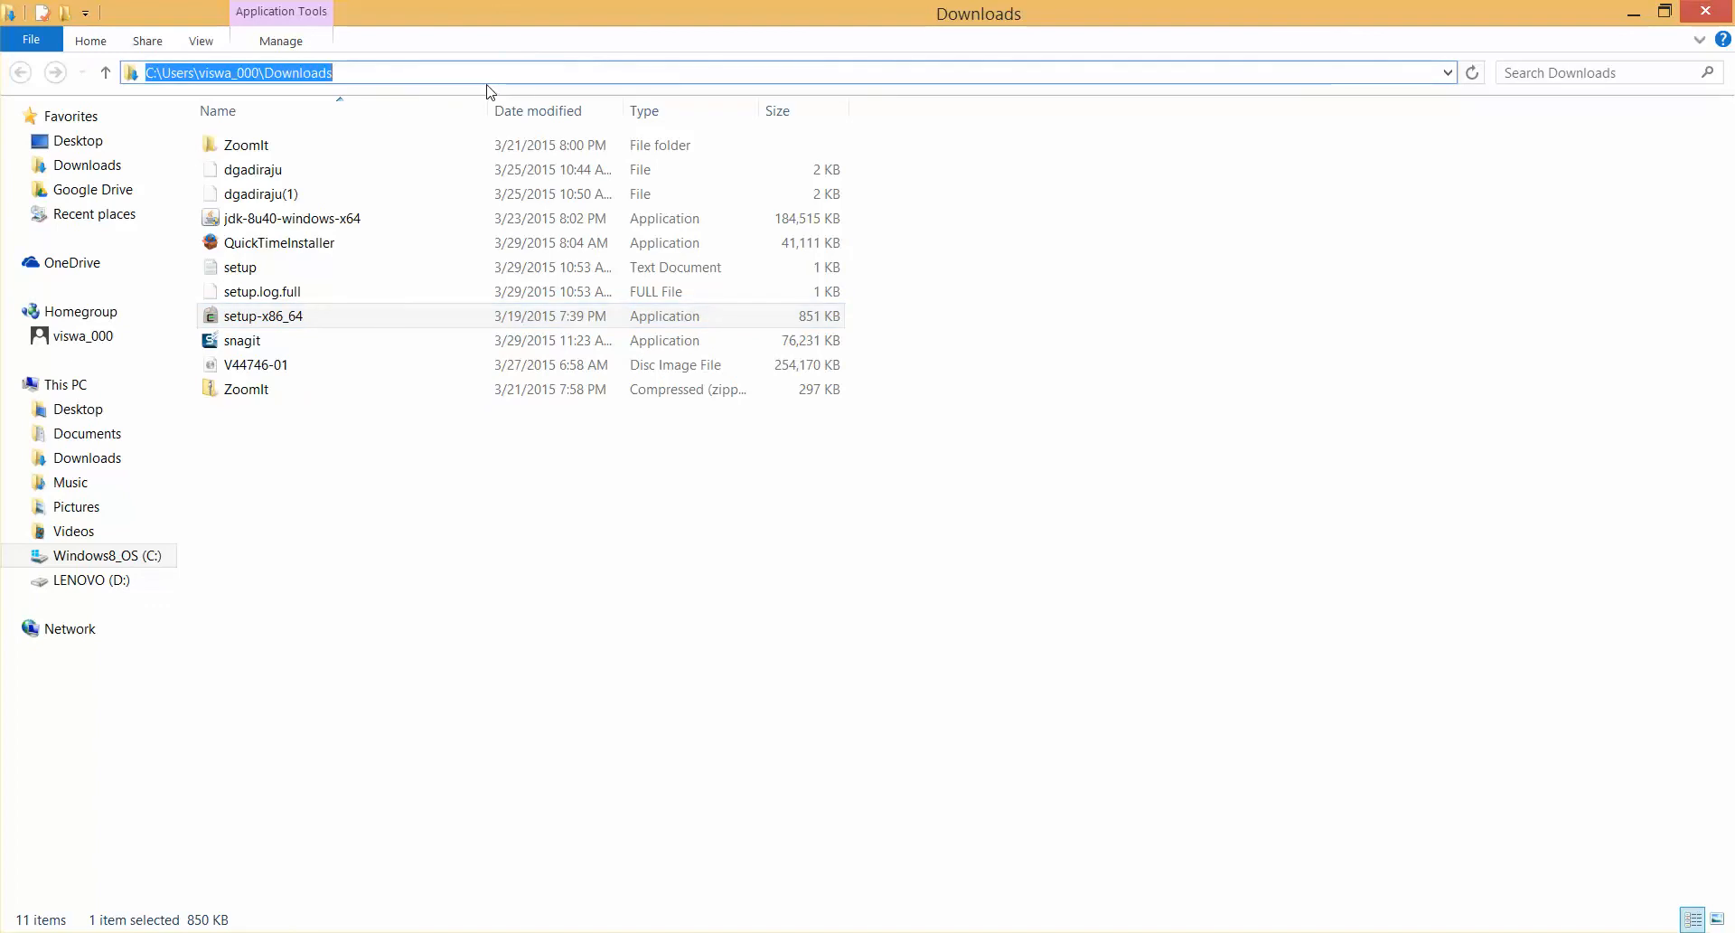
key("BackSpace")
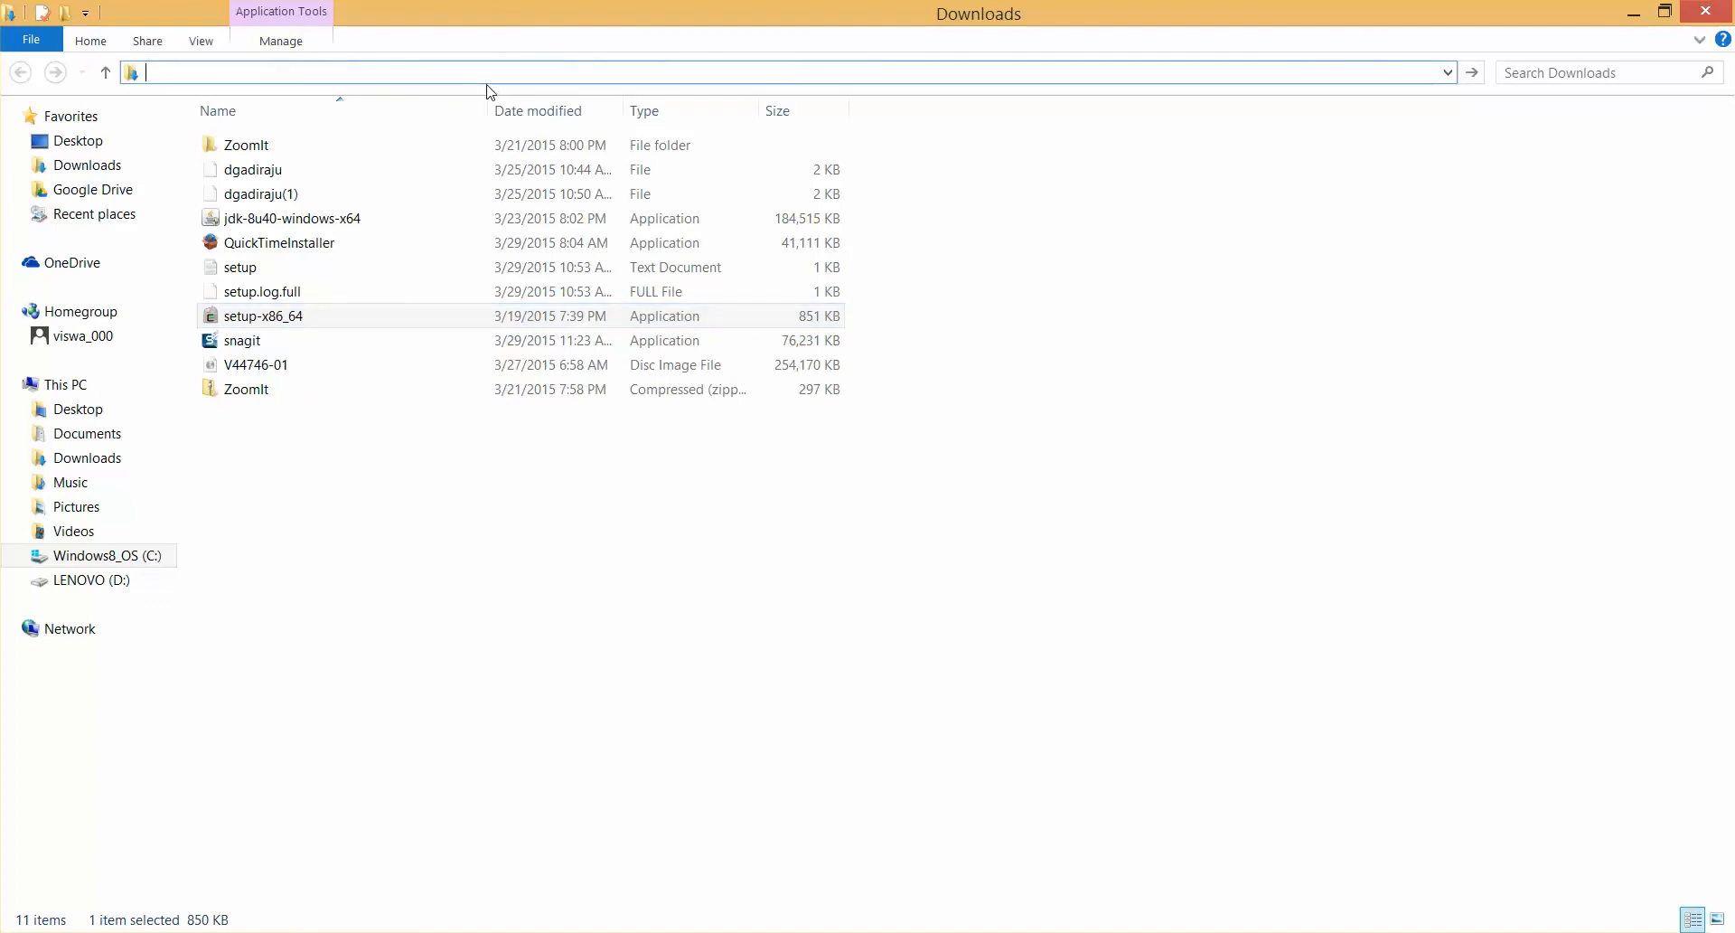
type("C")
type(":\\")
key("Return")
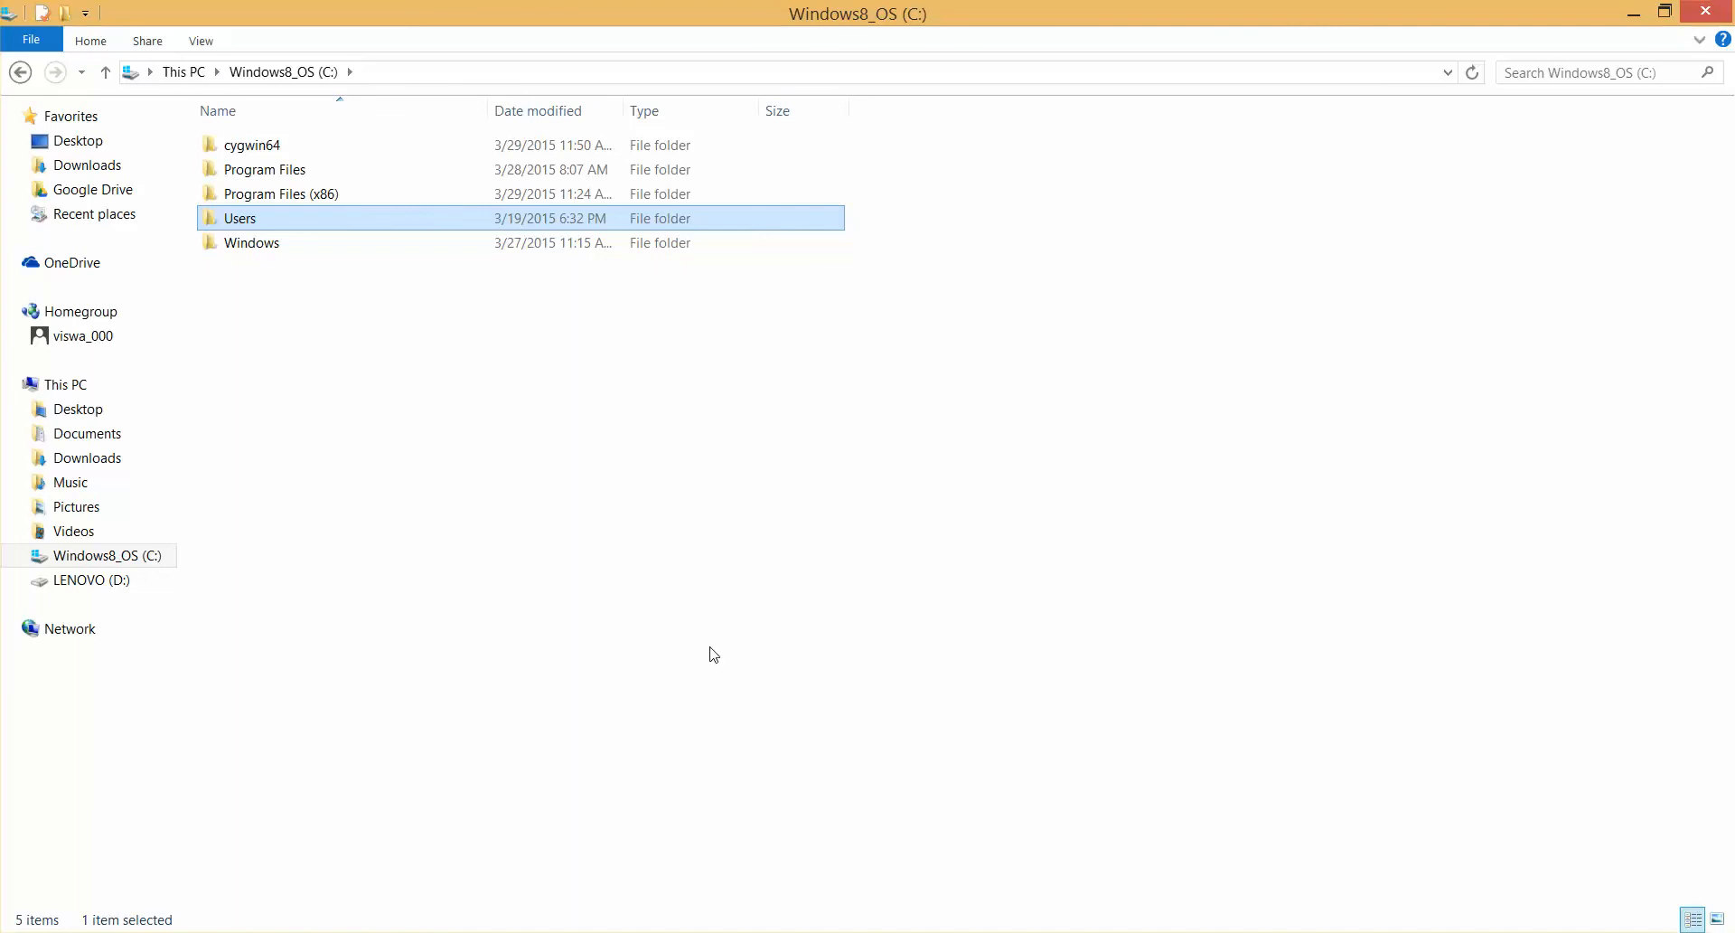
Return to the Cygwin terminal and change to the Windows C drive with cd c:/
mouse_move(878, 931)
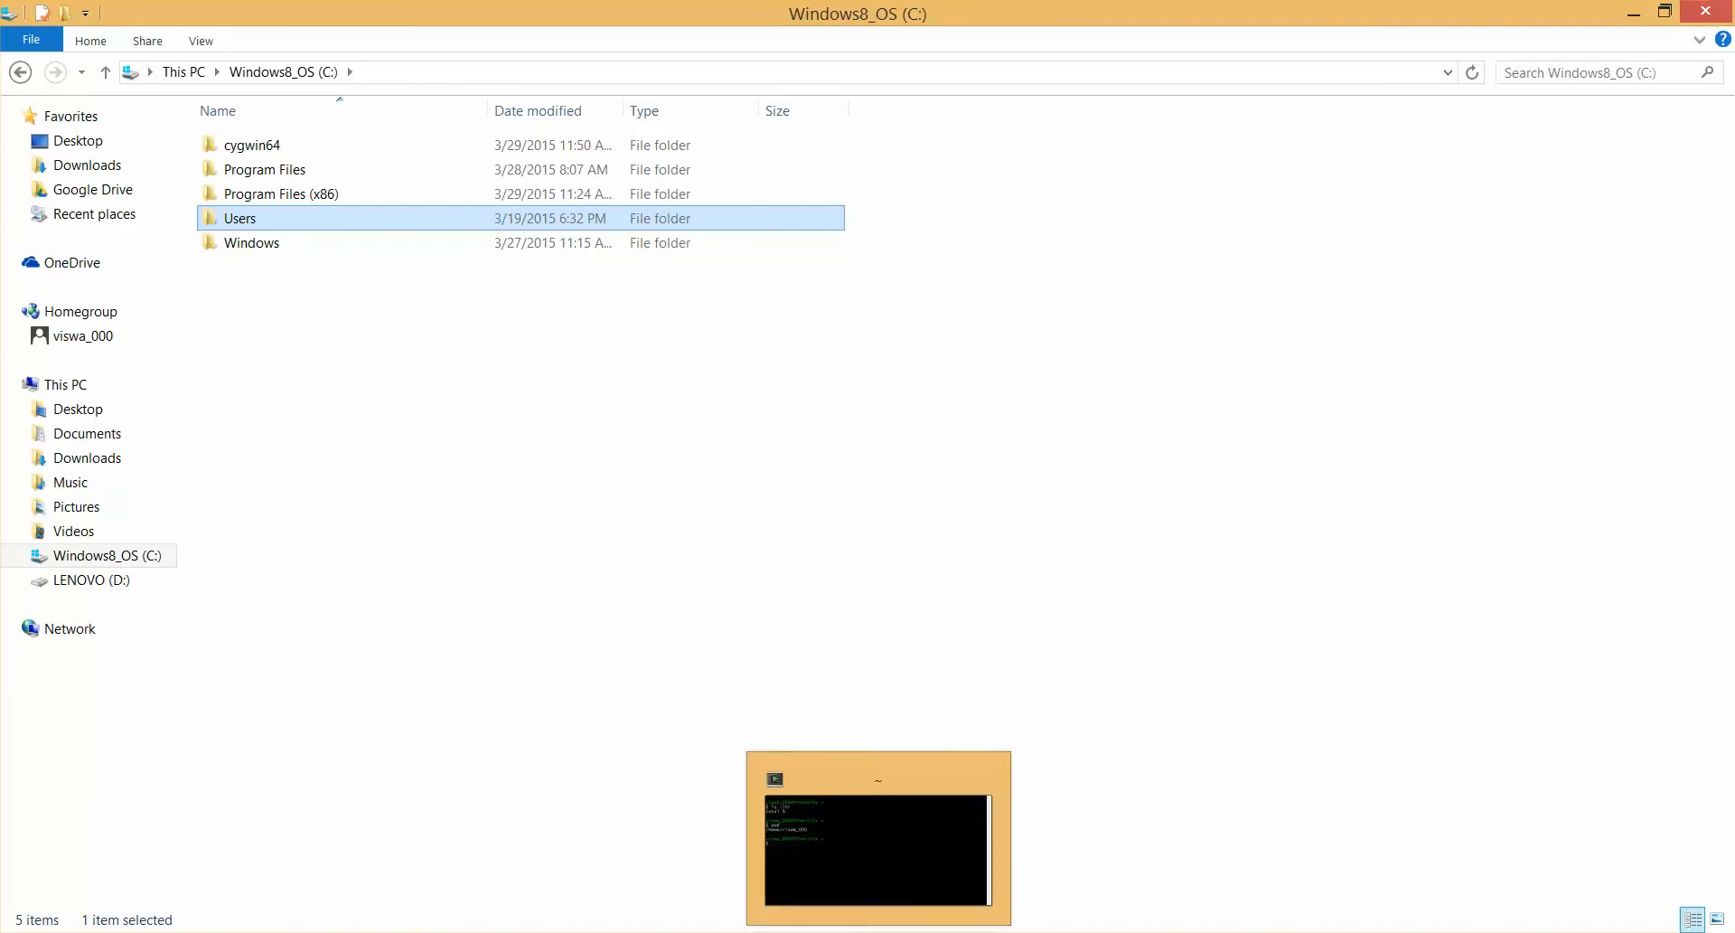
left_click(879, 932)
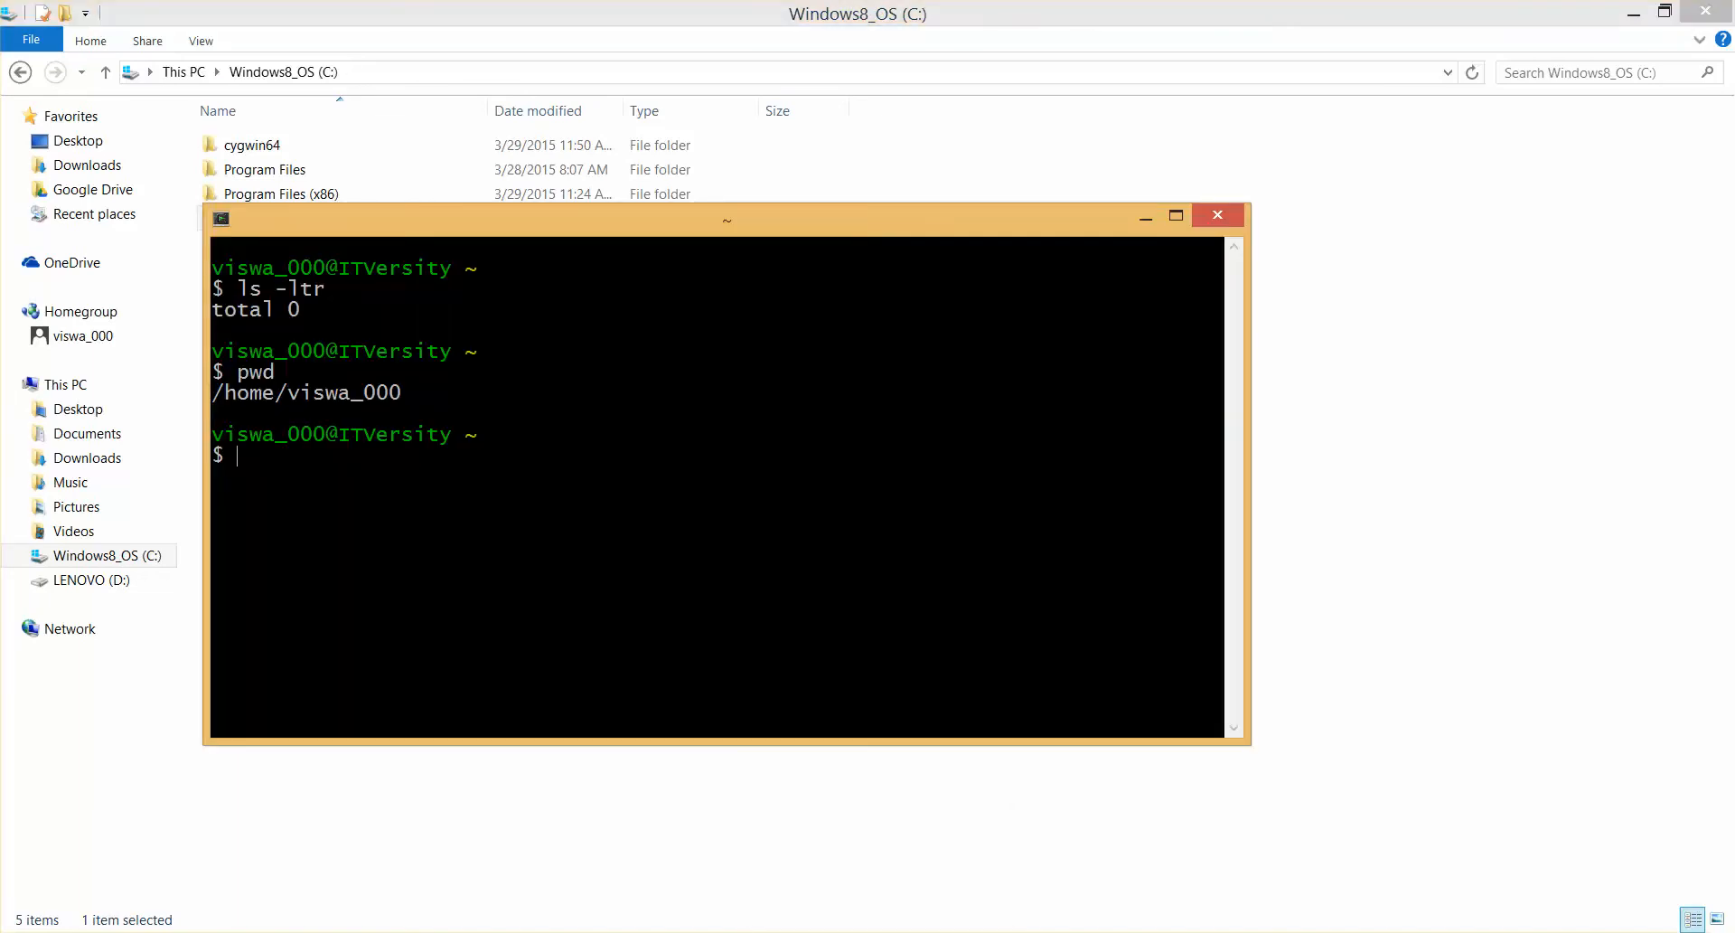
type("/")
key("BackSpace")
type("cd c:/")
key("Return")
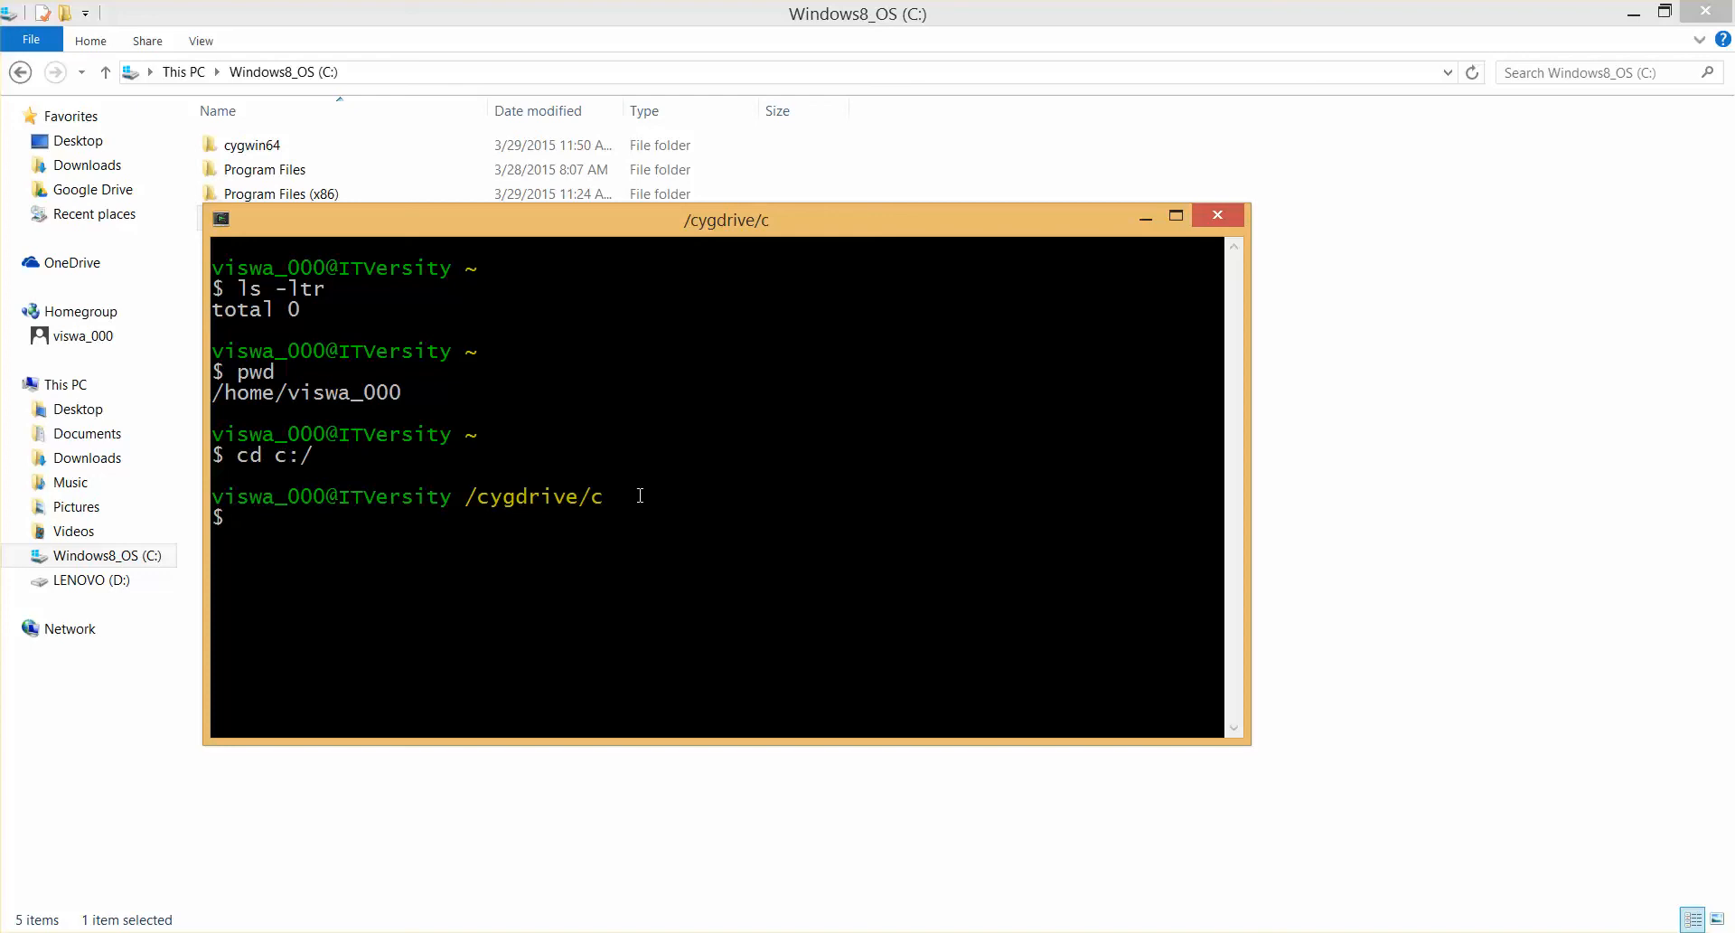
Change directory with the Cygwin path cd /cygdrive/c and list the drive's contents with ls -ltr
left_click_drag(640, 495, 478, 507)
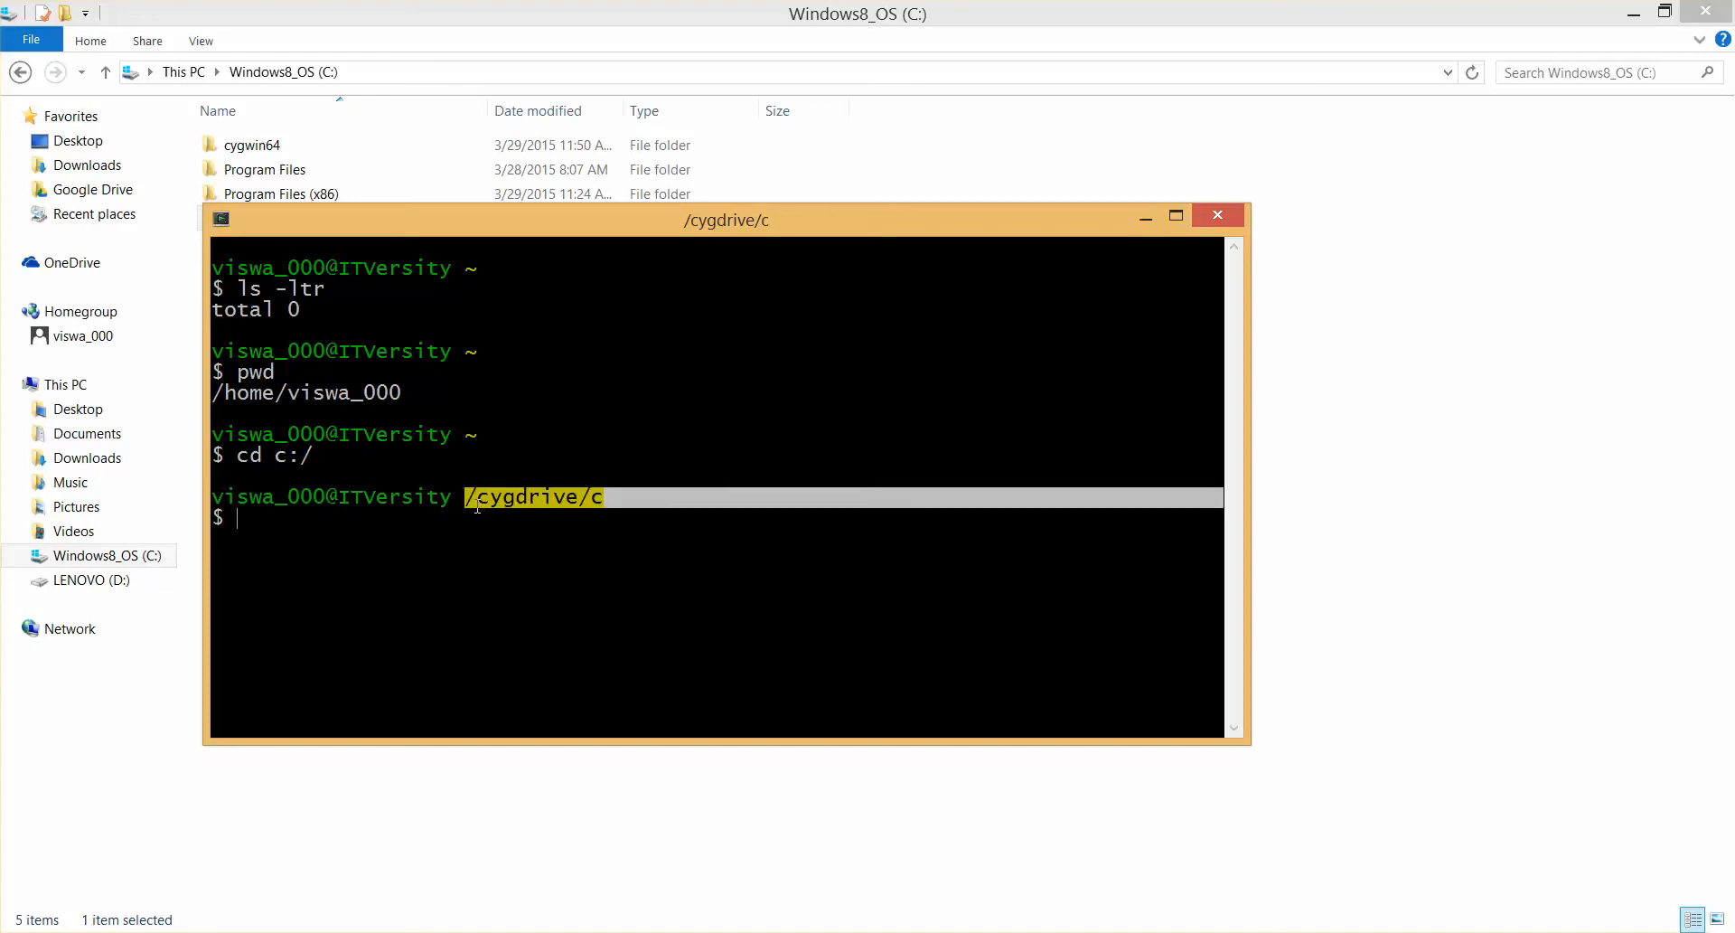
left_click(347, 464)
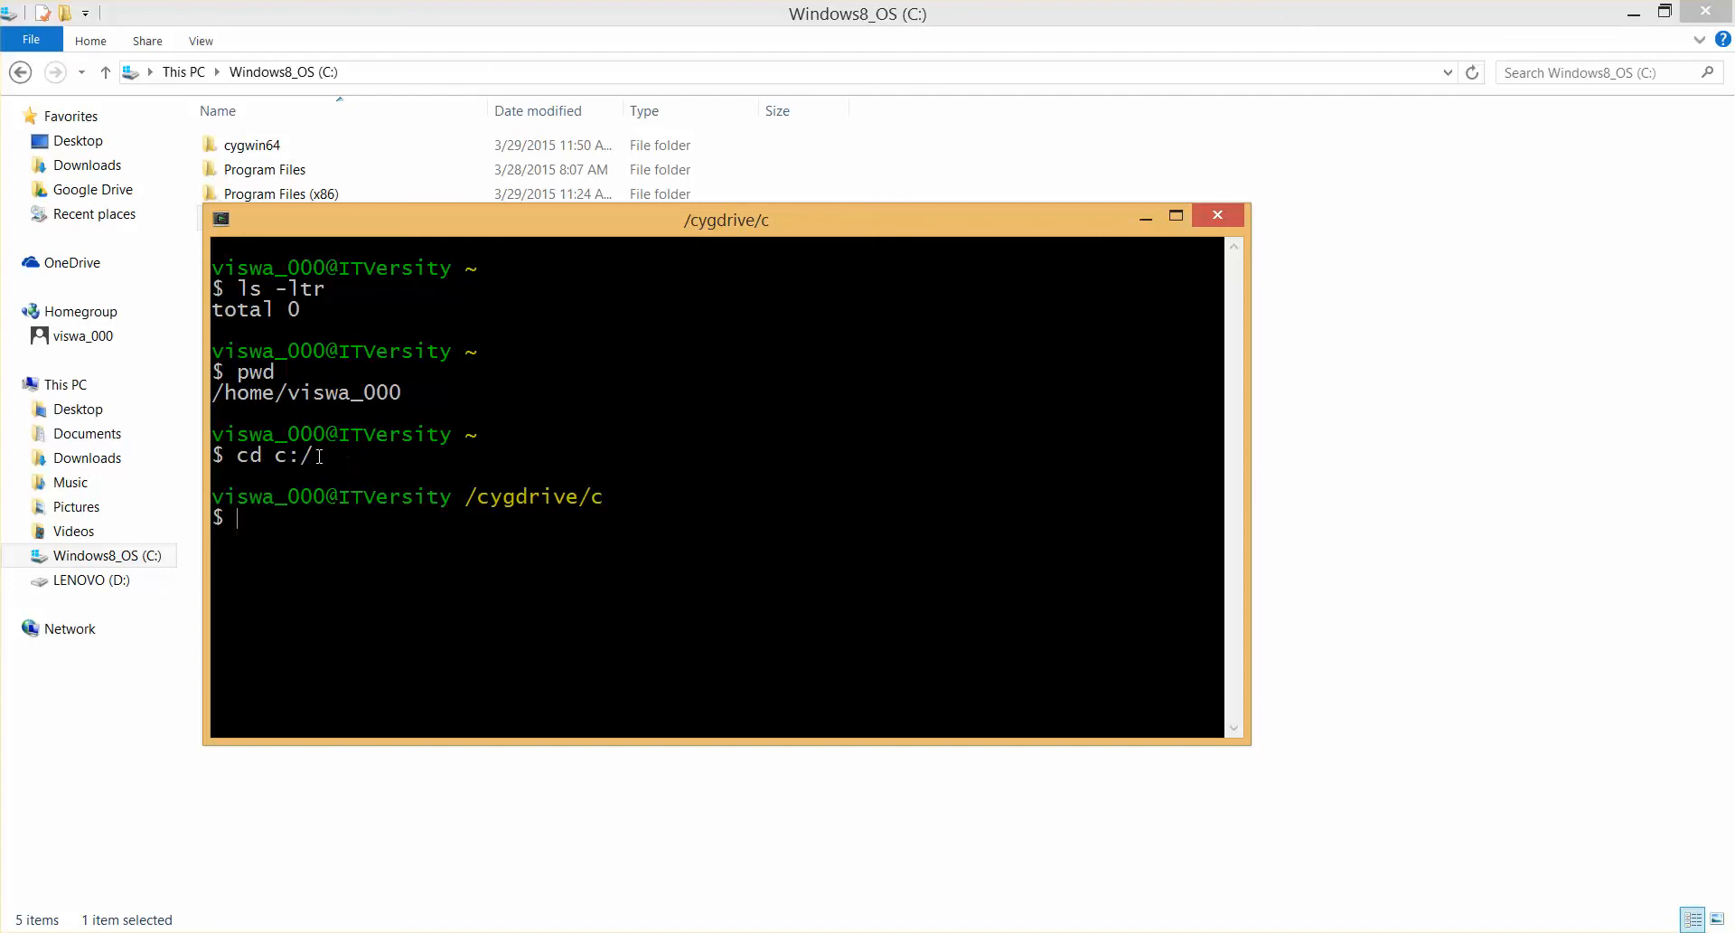
type("cd /cygdrive/c")
key("Return")
type("ls -ltr")
key("Return")
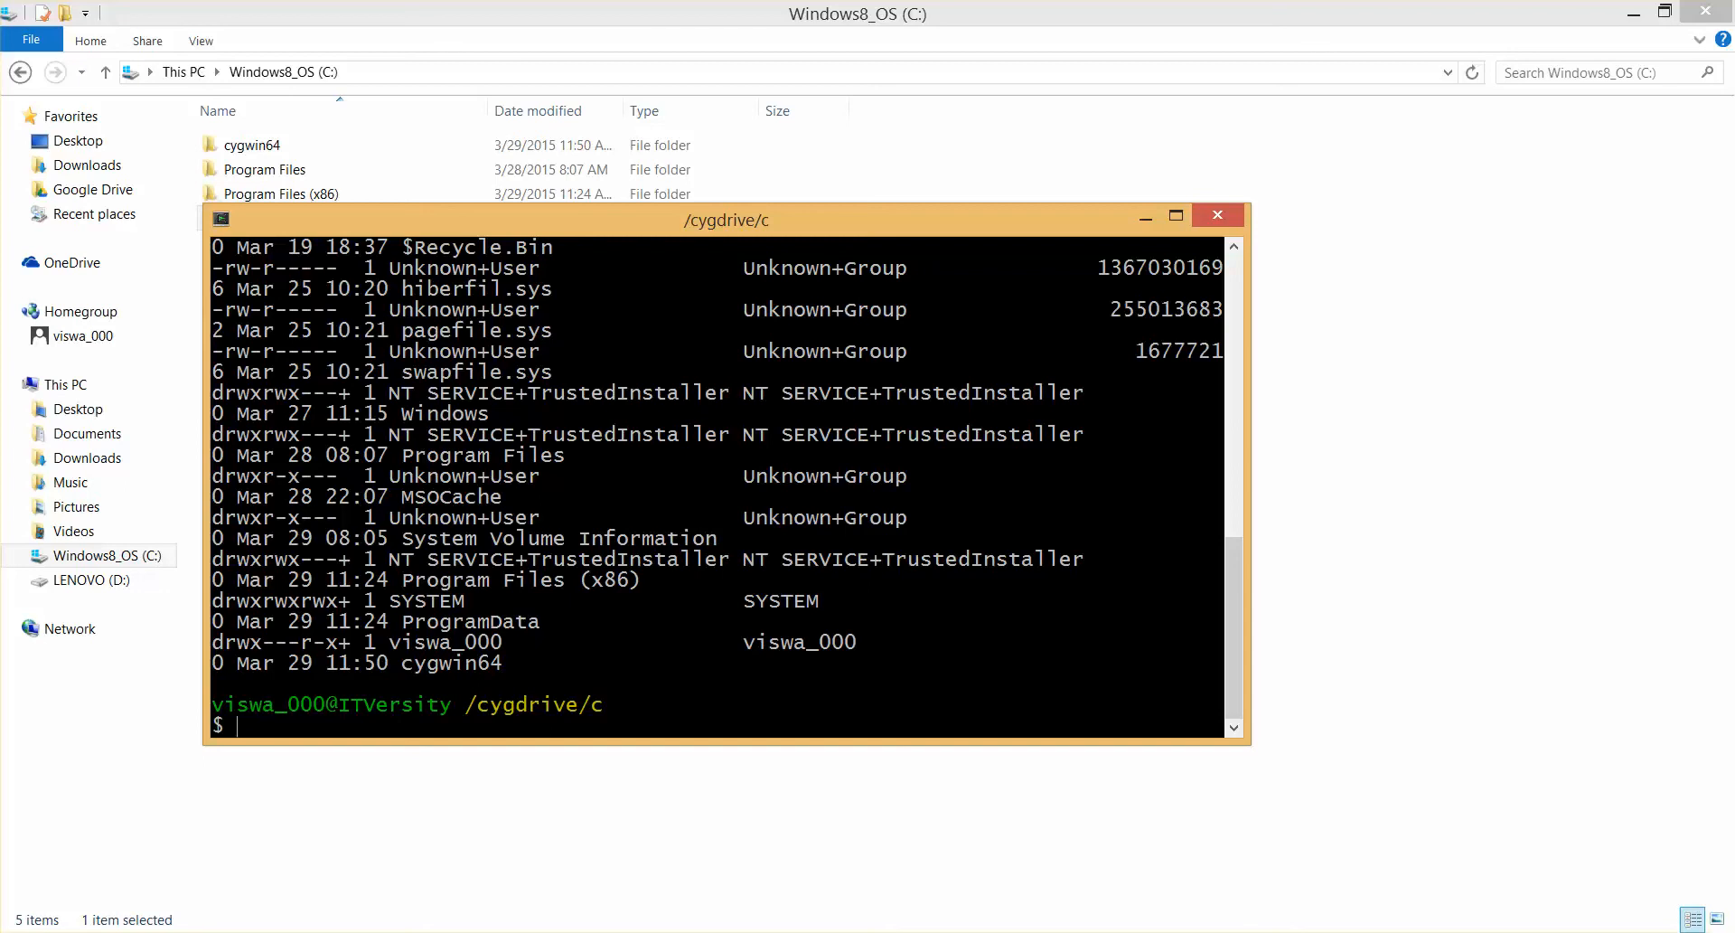
Run find in /cygdrive/c to list the drive's files recursively and interrupt the command
type("find")
key("Return")
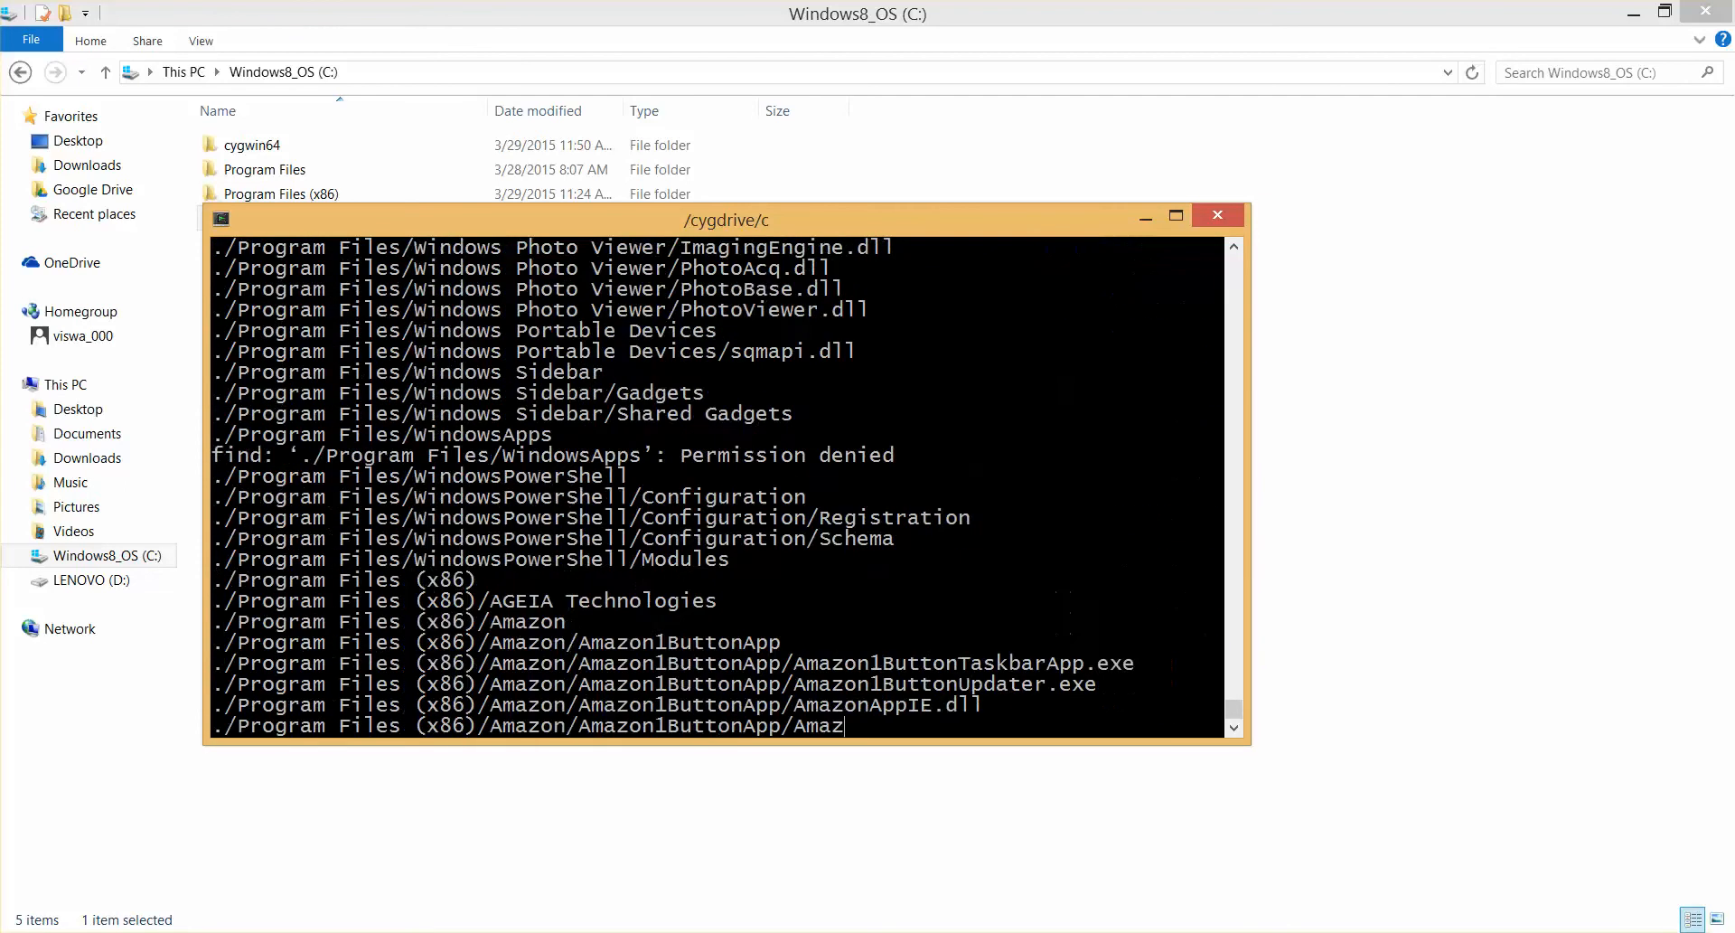
key("ctrl+c")
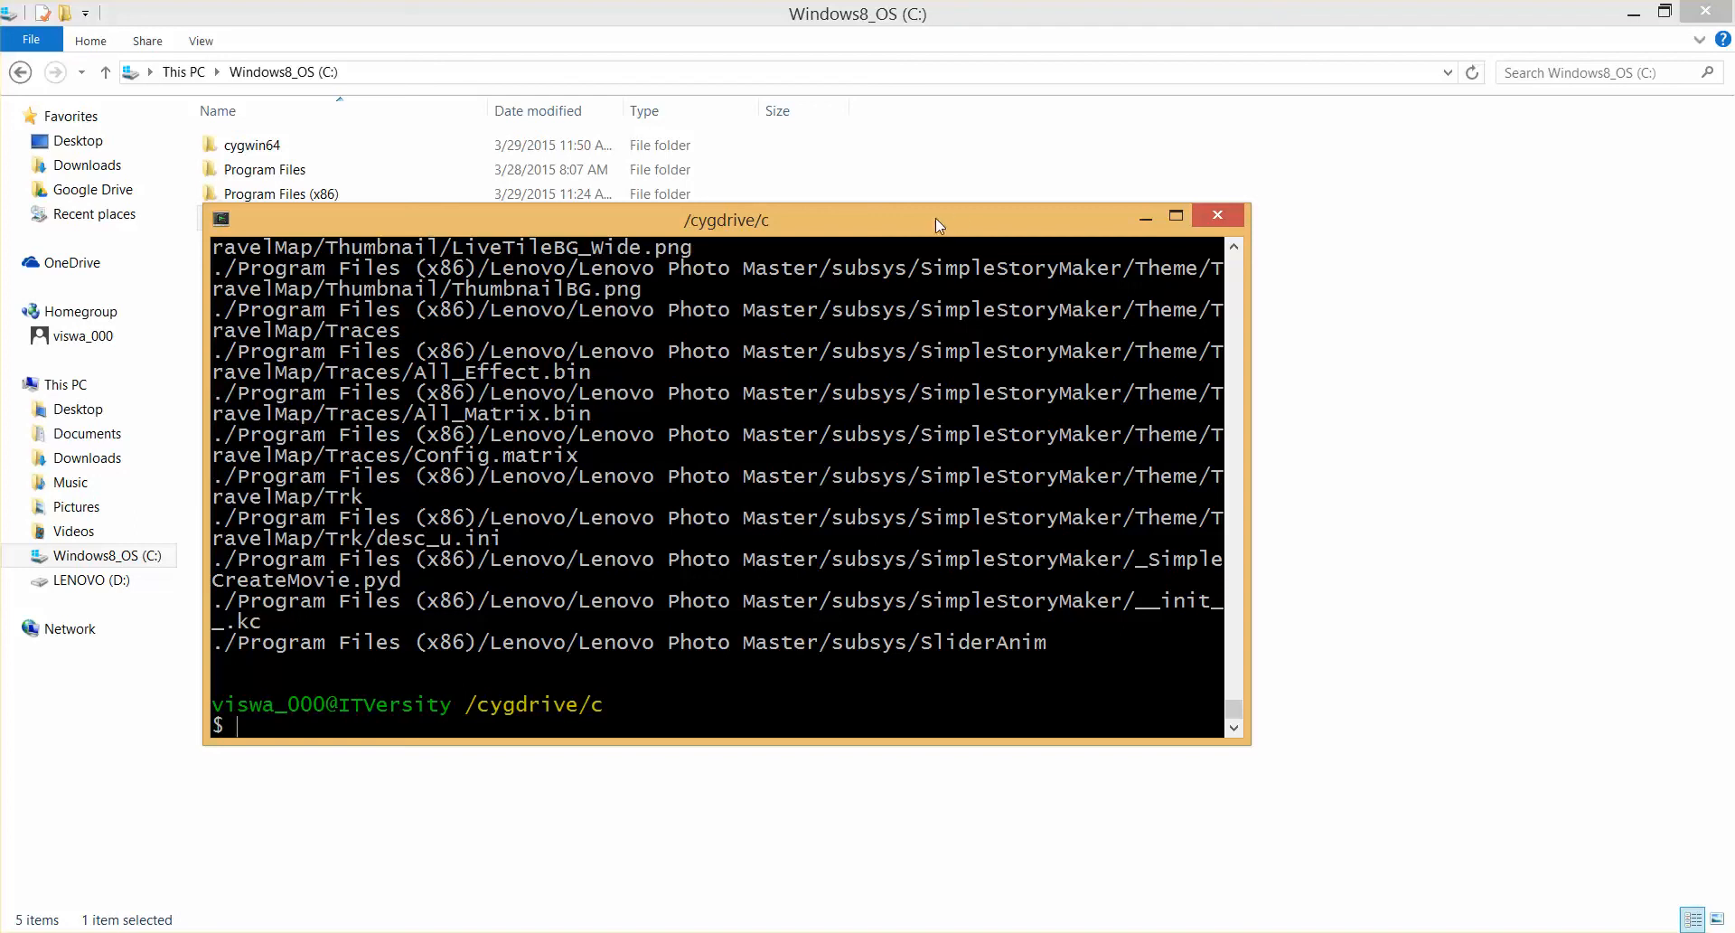
Close the terminal and relaunch Cygwin64 Terminal as administrator from its desktop shortcut
left_click(1214, 220)
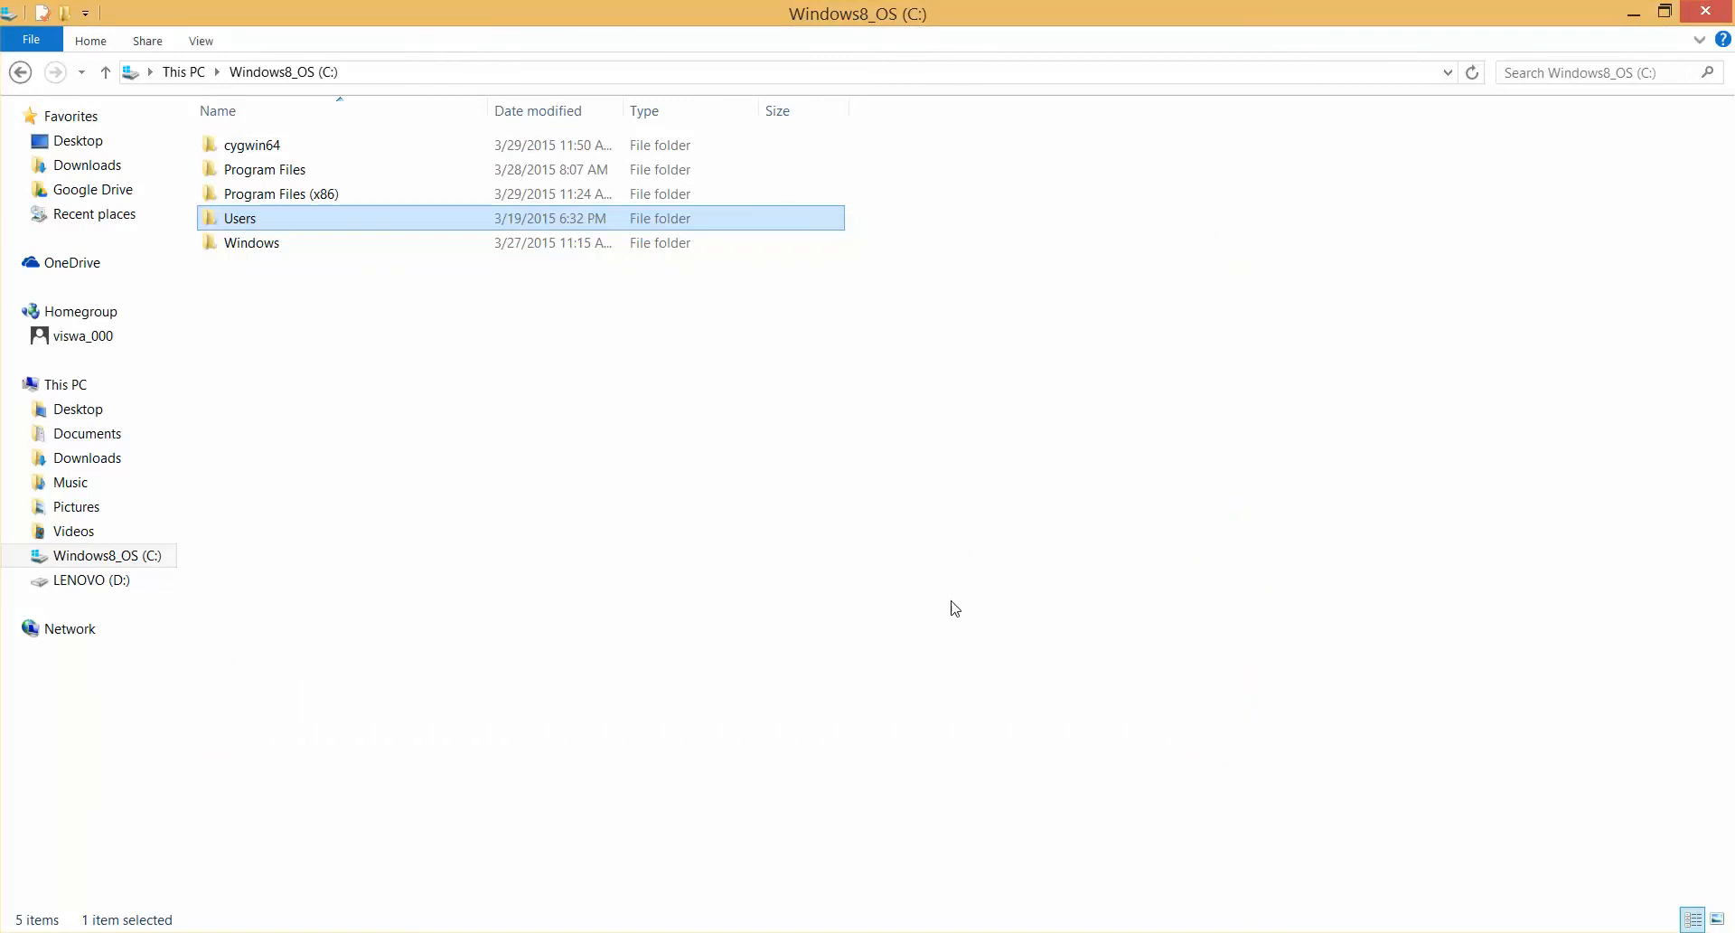
key("super+d")
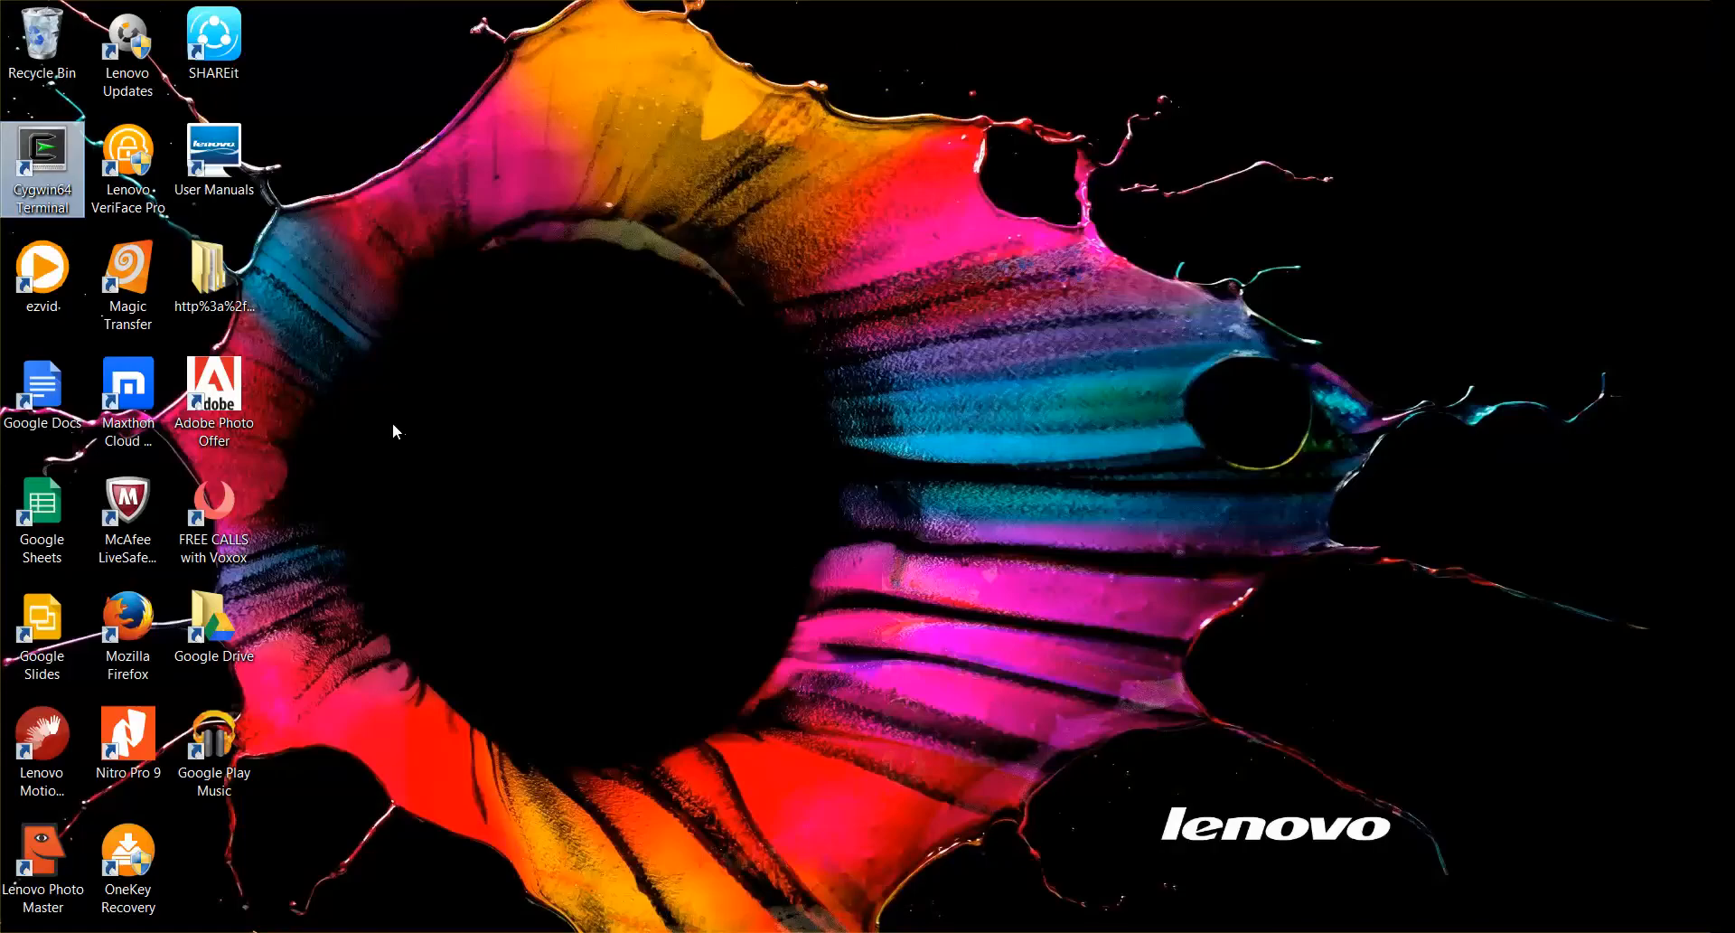
right_click(28, 178)
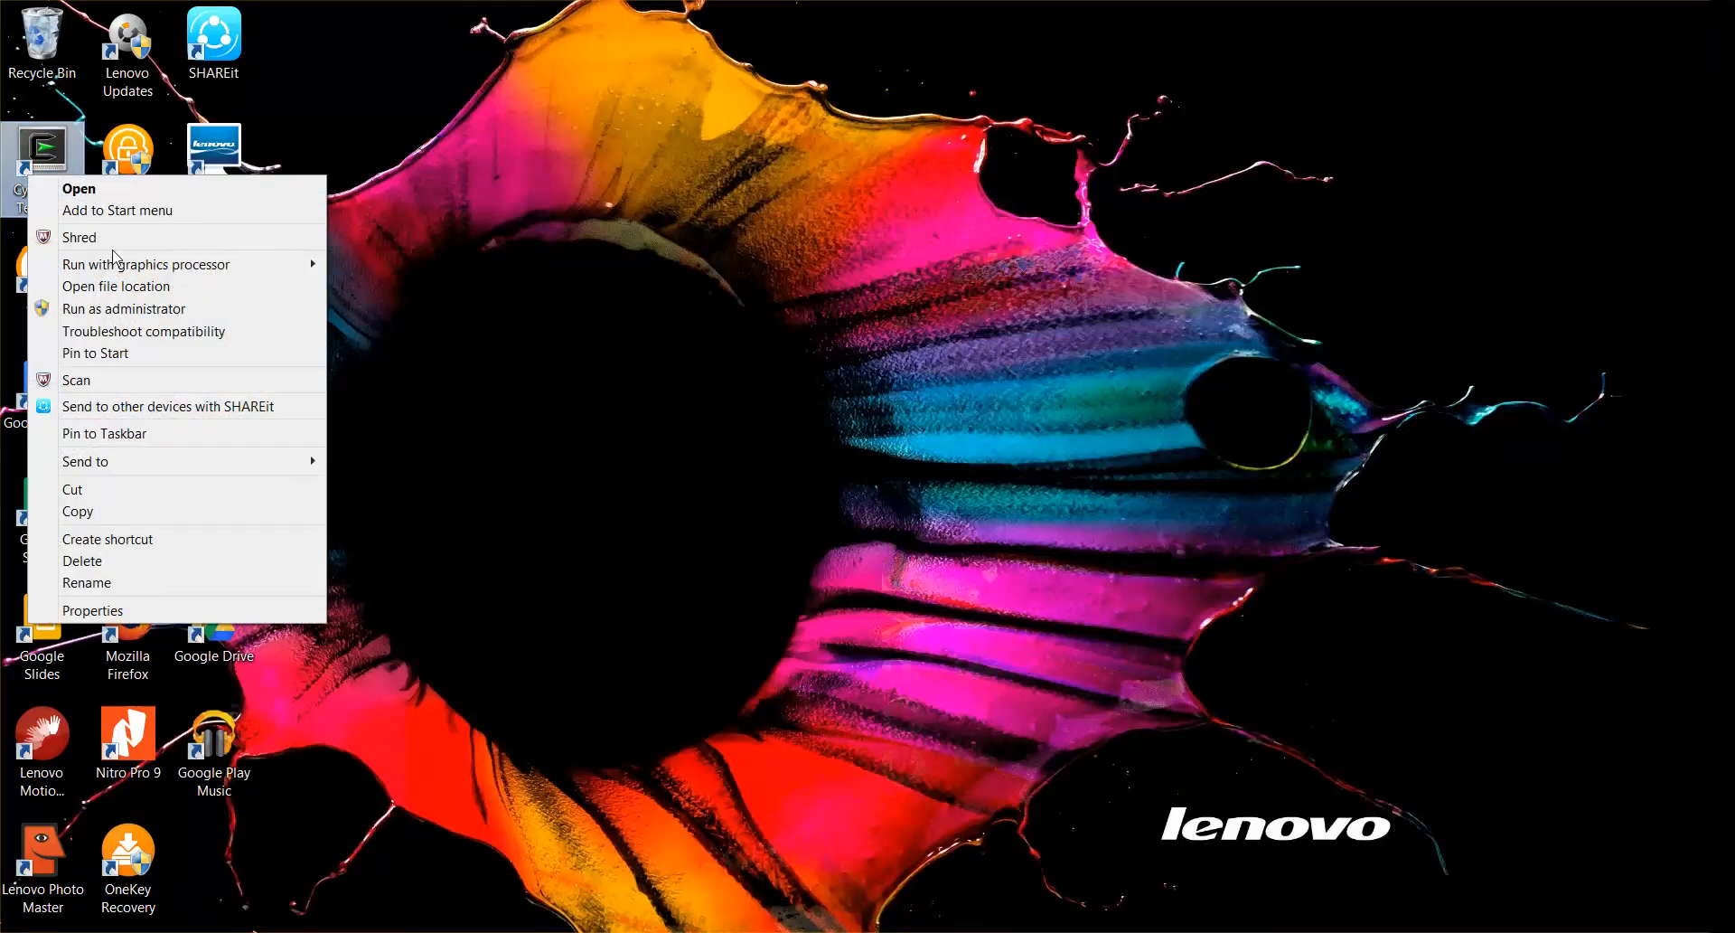
mouse_move(174, 273)
left_click(103, 309)
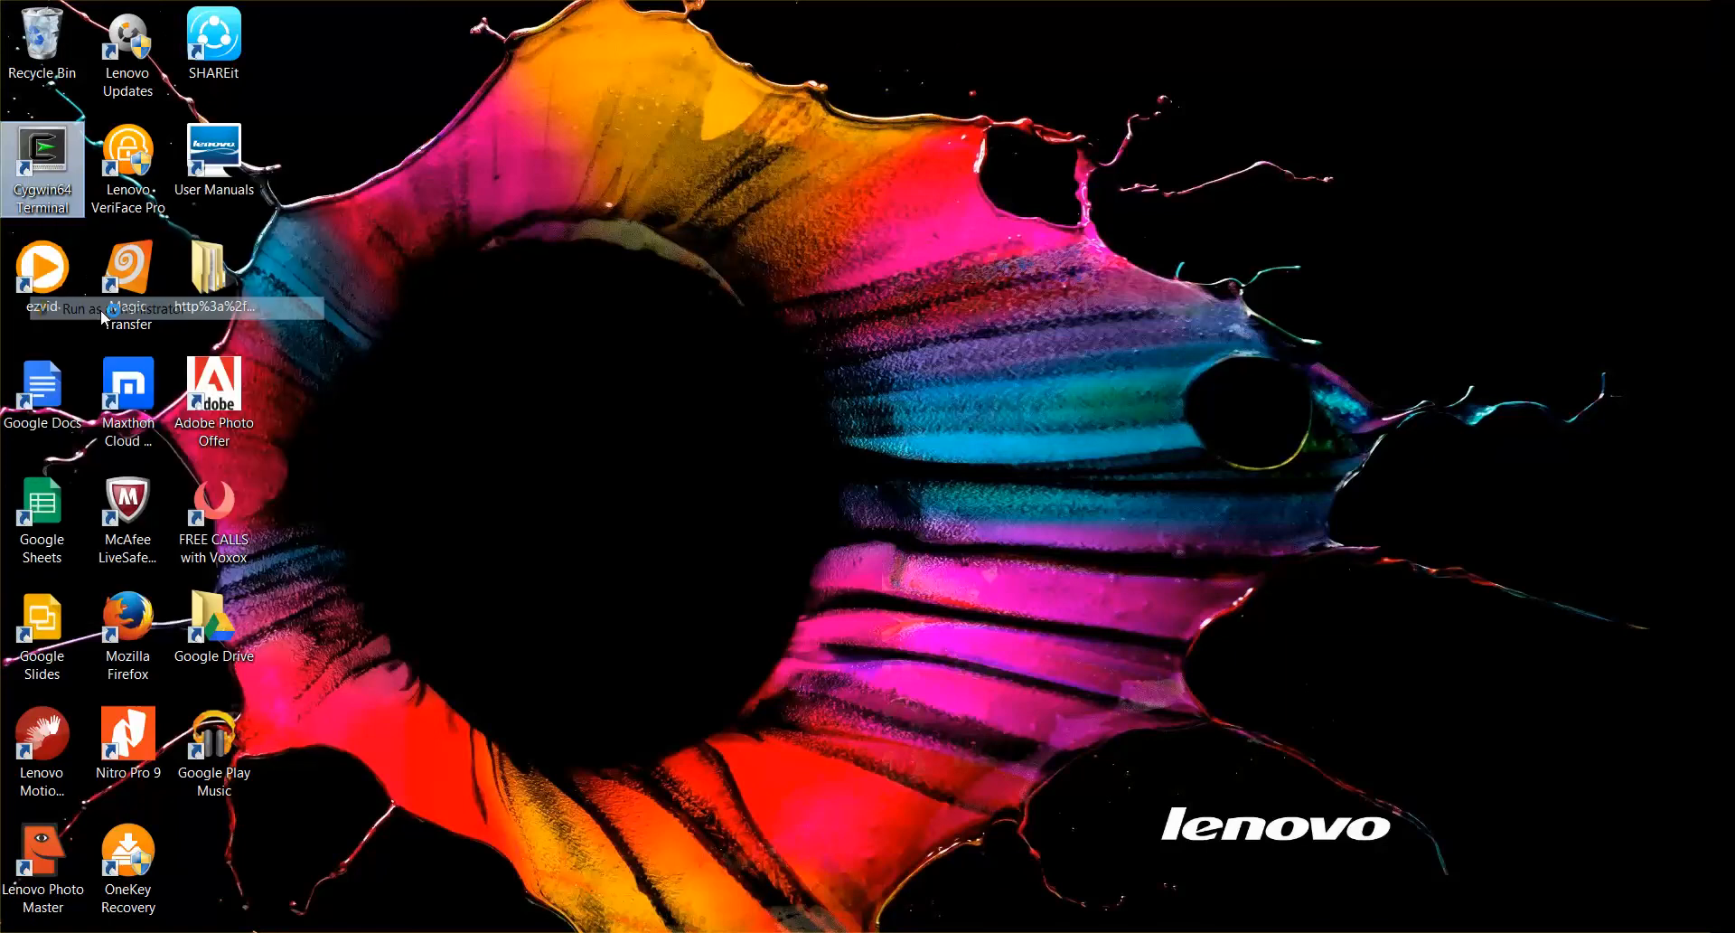